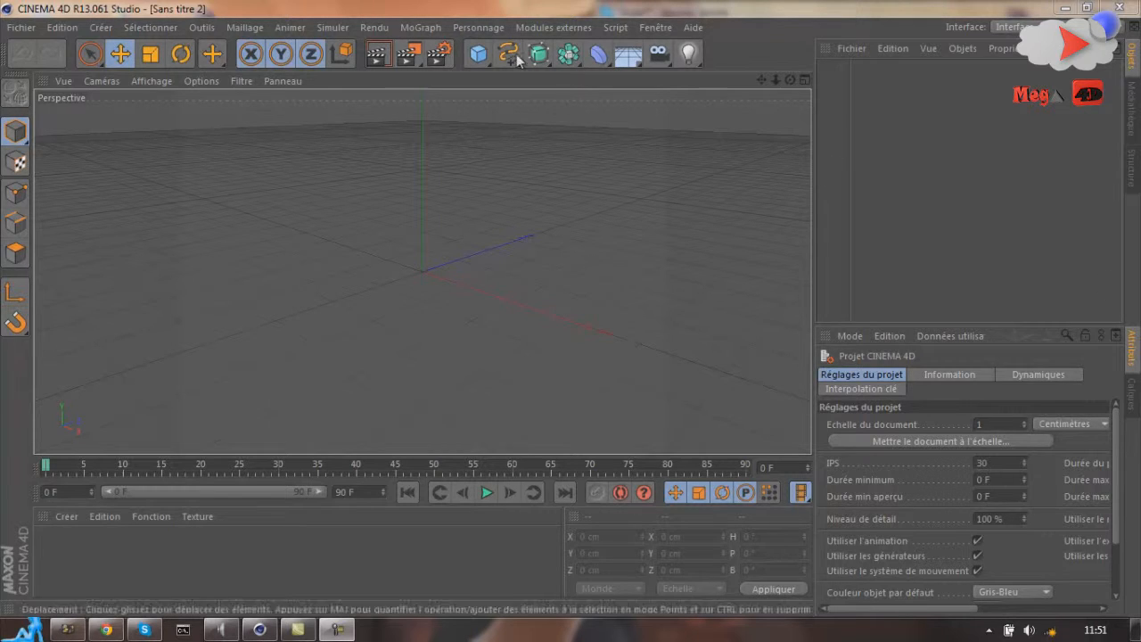
Draw a two-point linear spline along the Z axis, from about Z -204 cm to about Z 400 cm.
drag(790, 79, 572, 311)
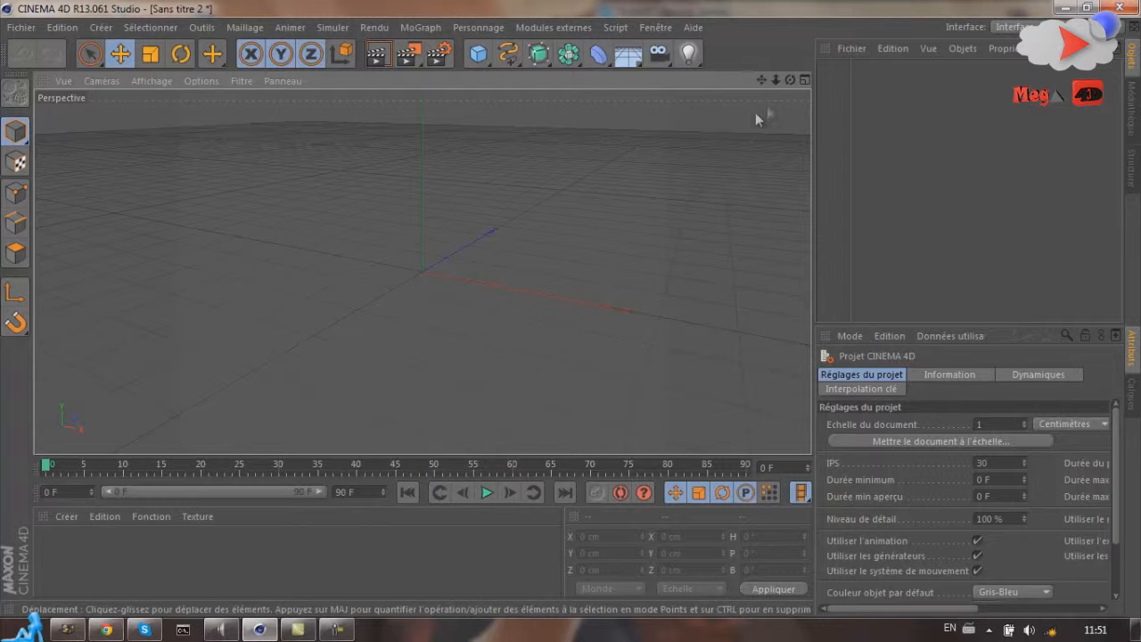
drag(790, 79, 573, 311)
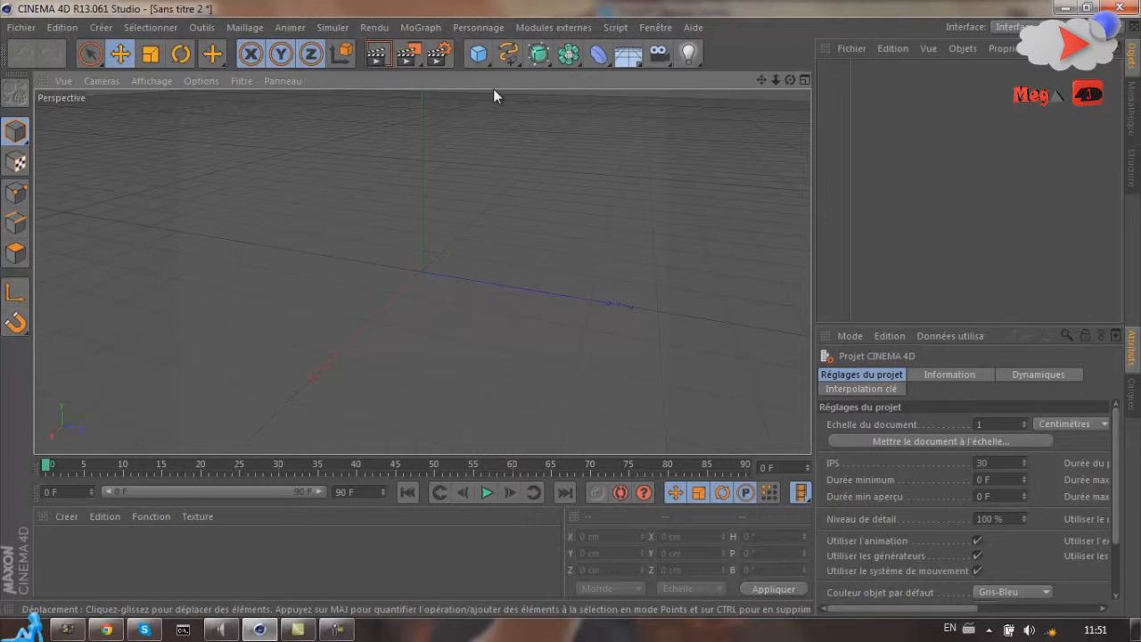
click(504, 59)
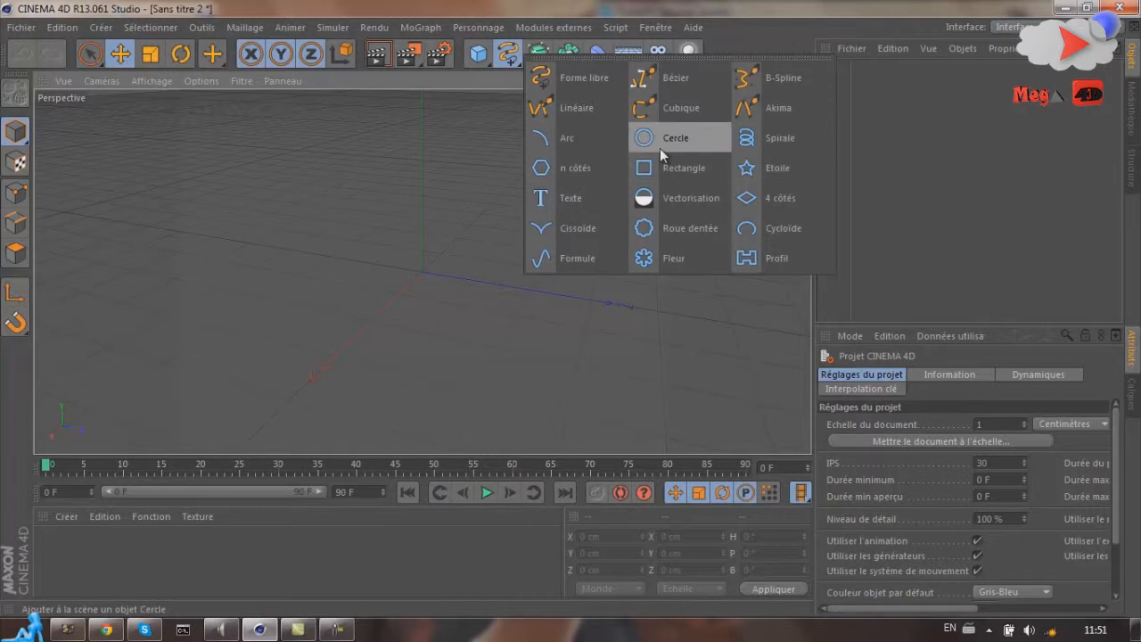
click(571, 114)
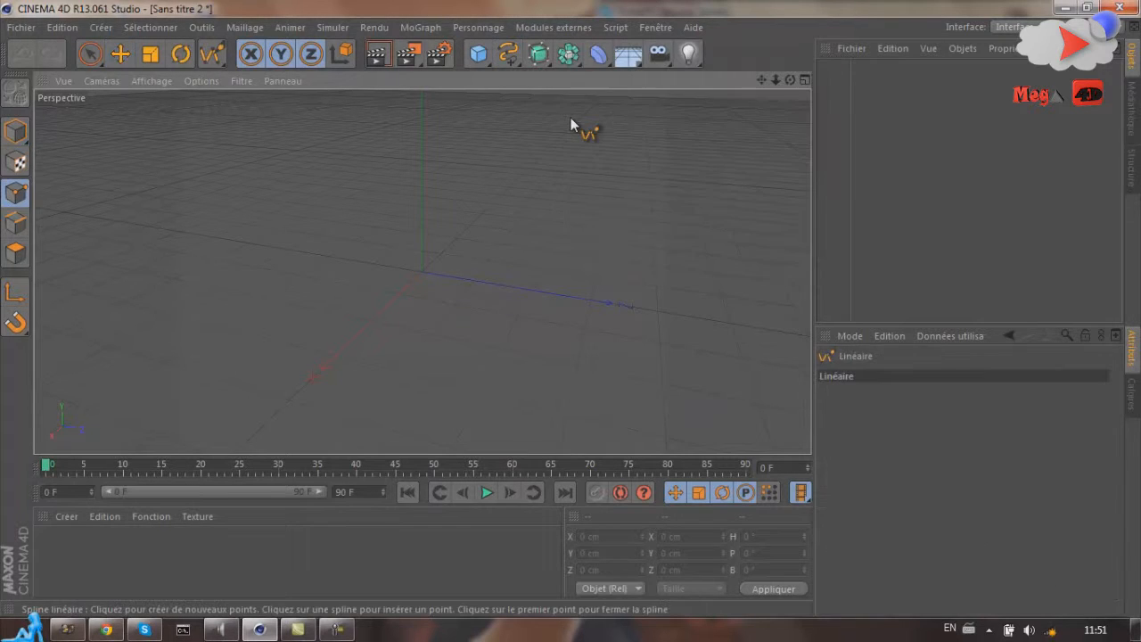
drag(790, 81, 572, 308)
click(508, 54)
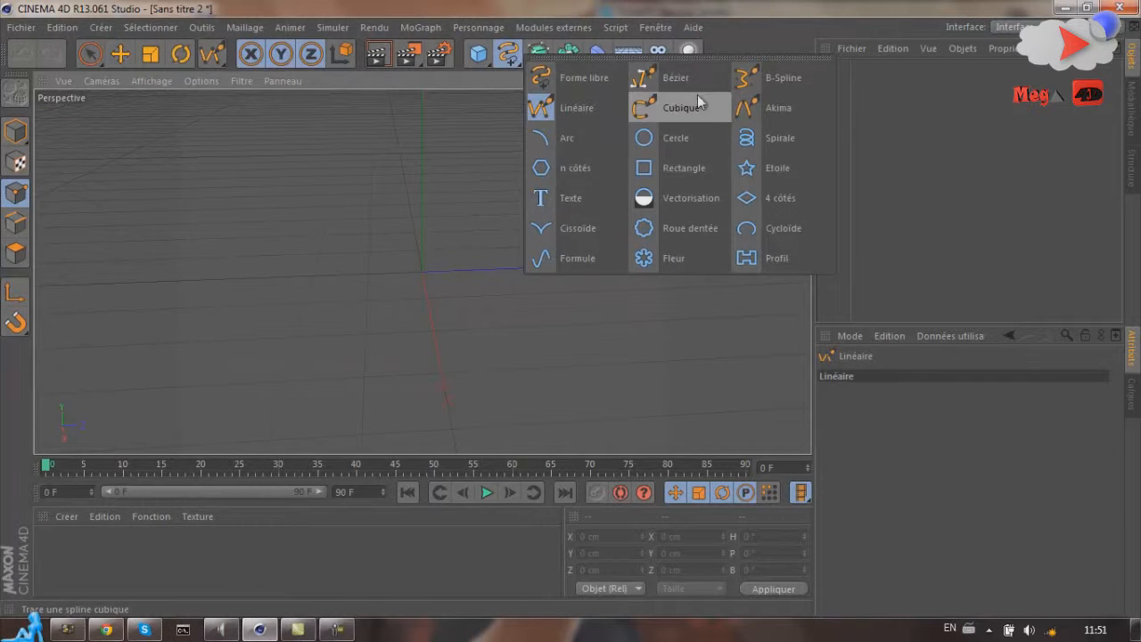
click(618, 115)
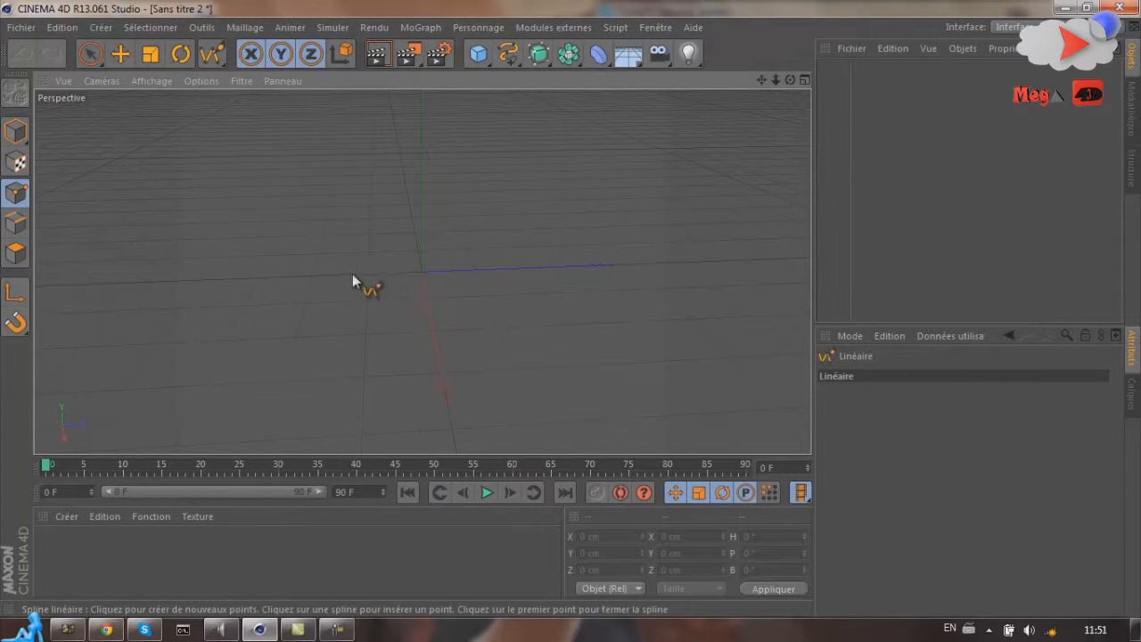
click(311, 275)
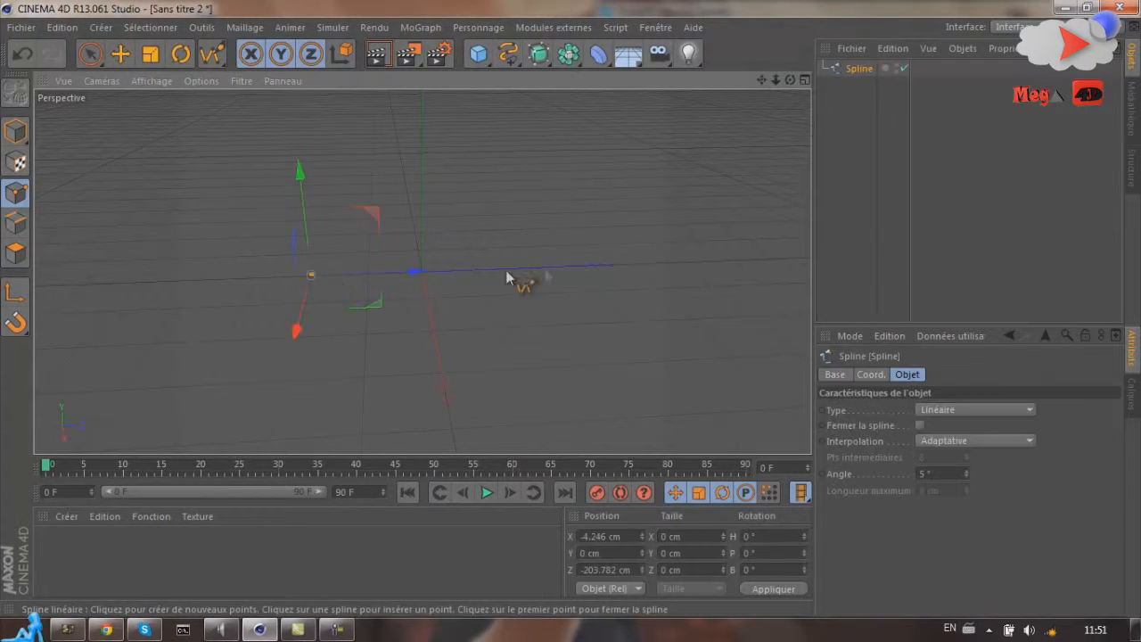
click(629, 265)
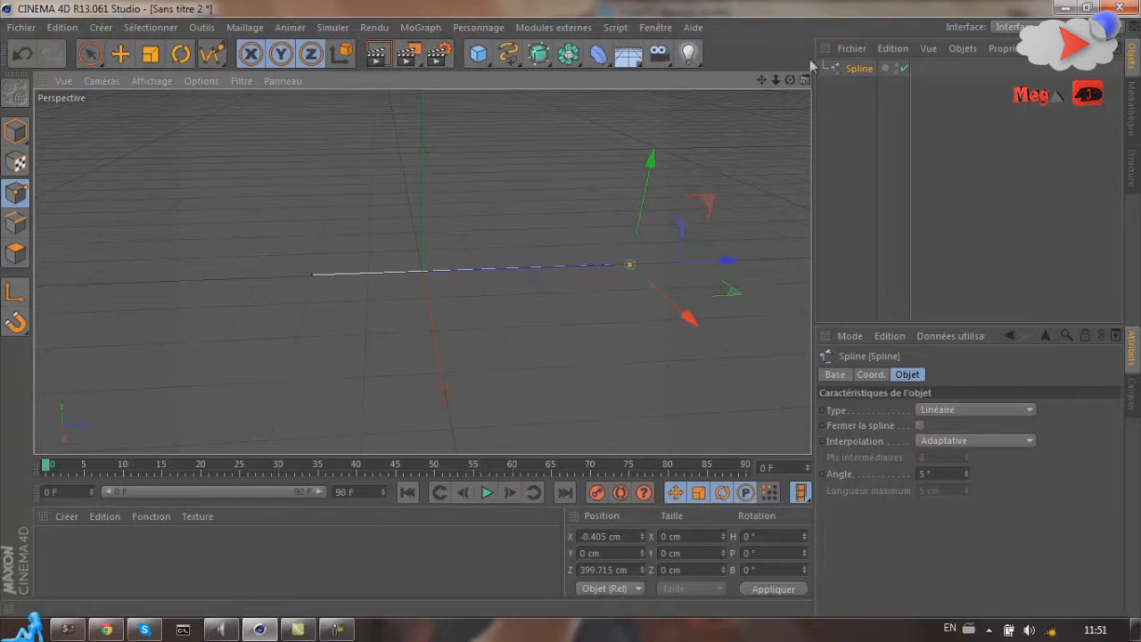
alt+drag(576, 318, 476, 311)
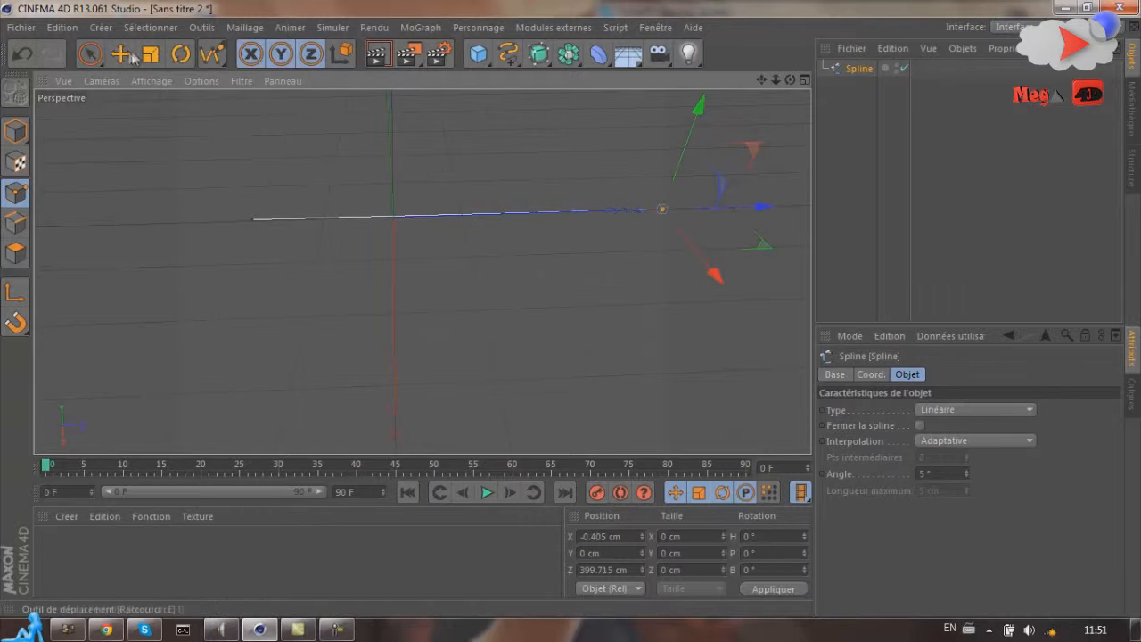
key(e)
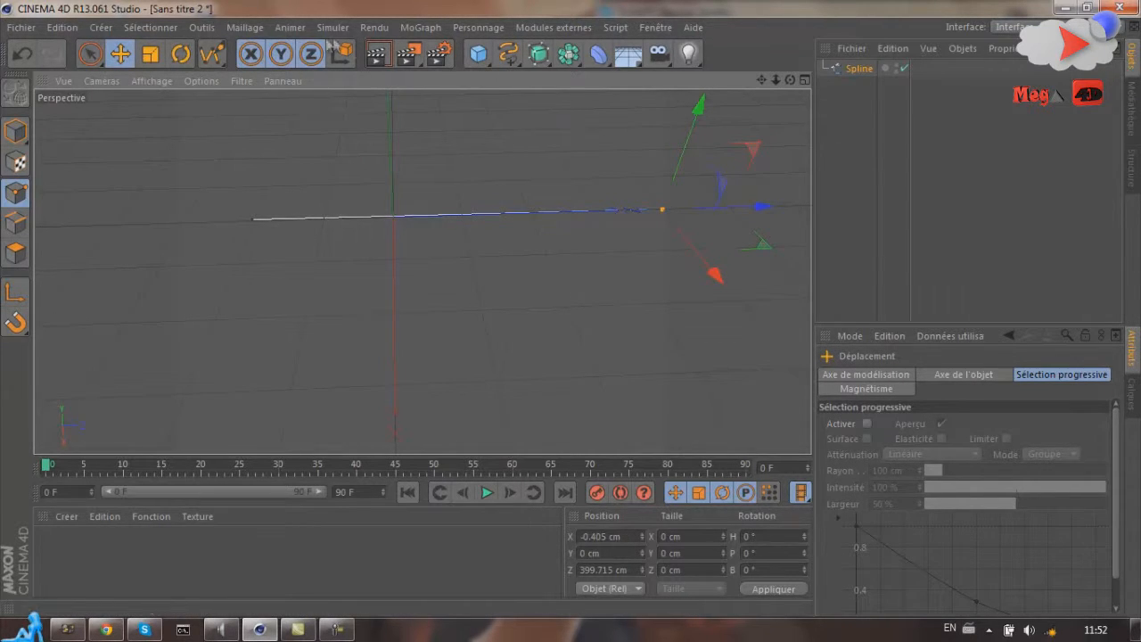
click(249, 221)
double_click(664, 214)
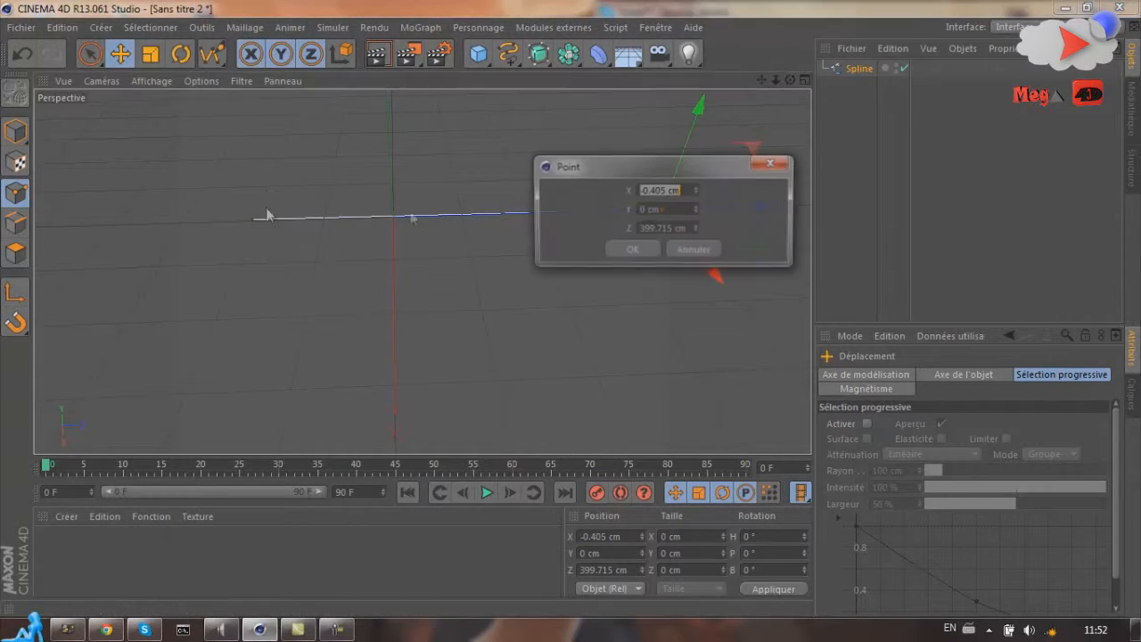
click(770, 164)
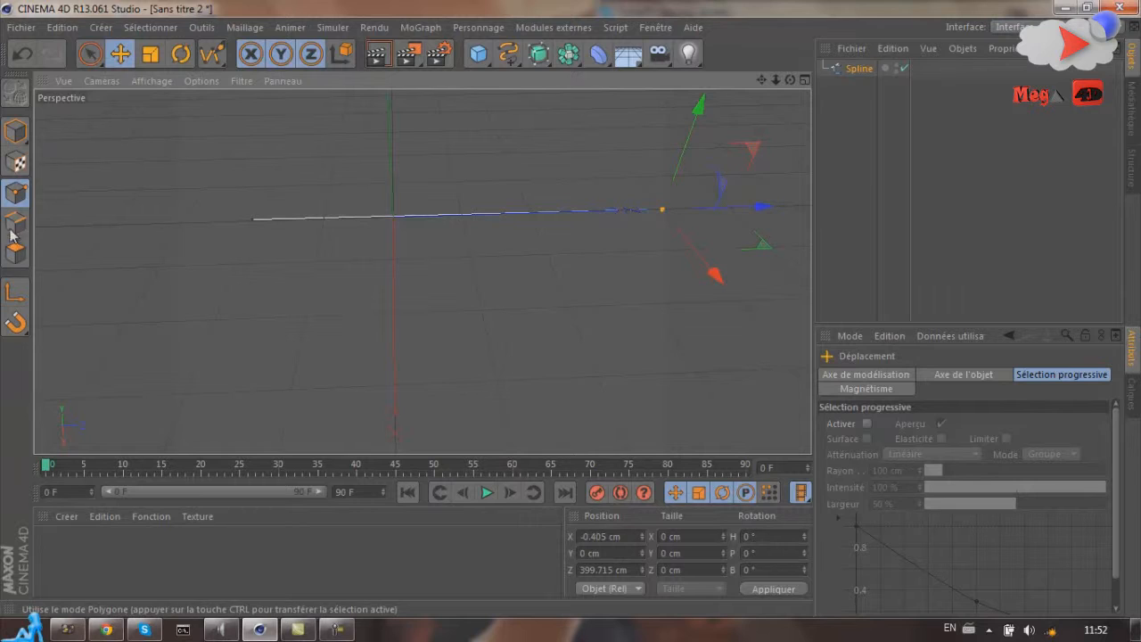
Select both end points of the spline and subdivide it with a Subdivision value of 10.
click(90, 54)
mouse_move(224, 215)
mouse_down()
mouse_move(740, 220)
mouse_move(592, 206)
mouse_move(632, 212)
mouse_up()
drag(224, 223, 230, 214)
click(246, 28)
mouse_move(266, 73)
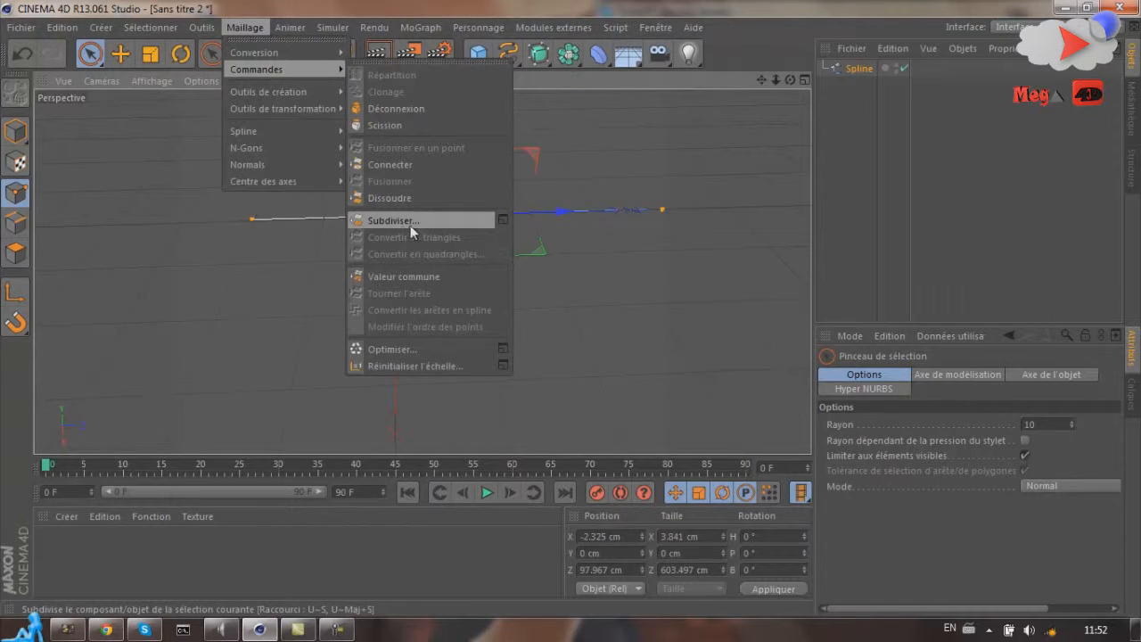
click(502, 220)
text(5)
click(483, 215)
click(482, 215)
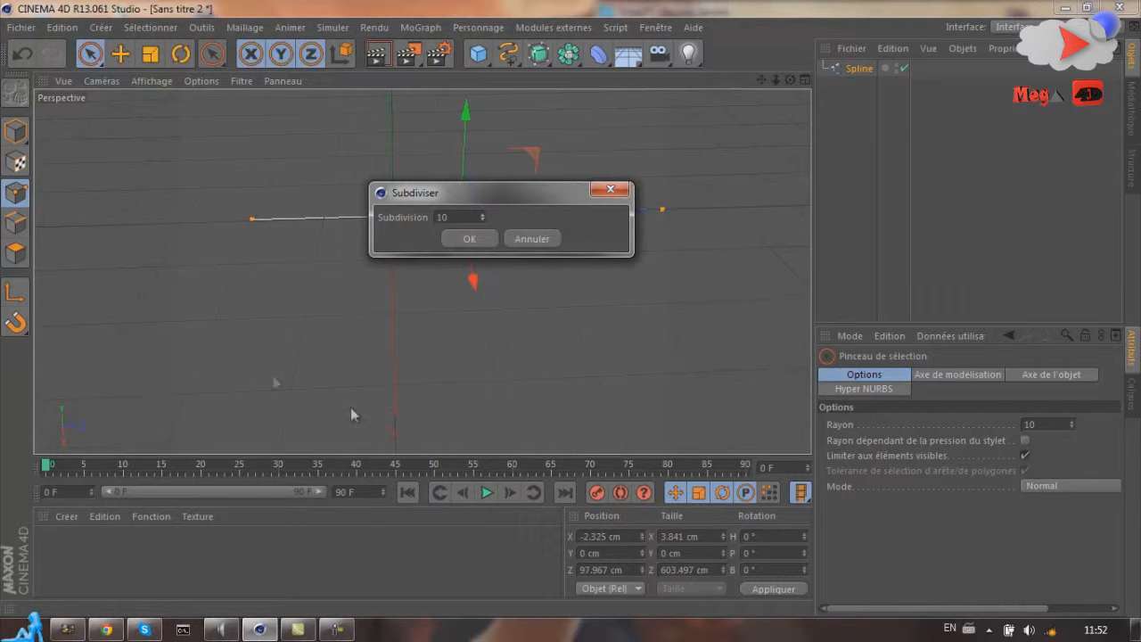
drag(520, 196, 898, 354)
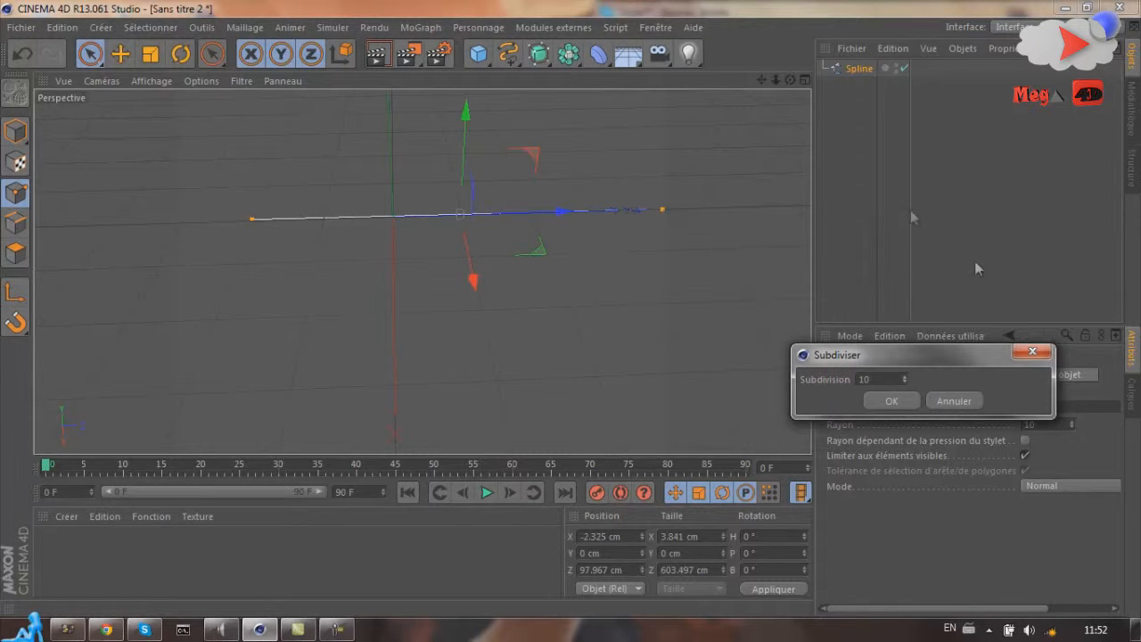
click(913, 400)
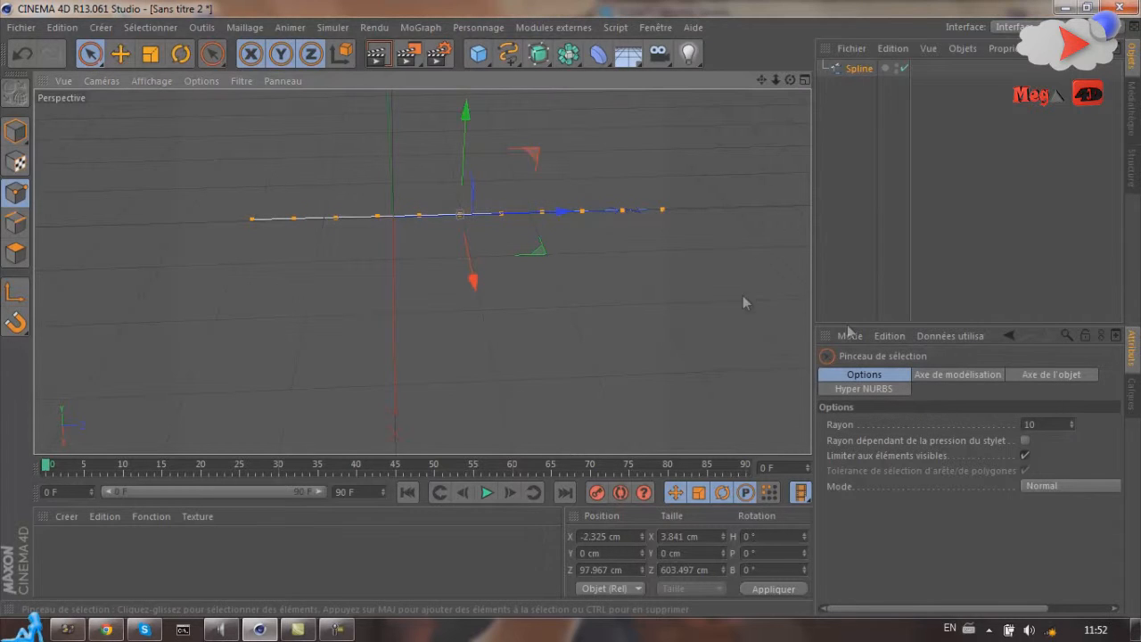
Render the view and examine the points along the subdivided spline from closer up and different angles.
alt+drag(746, 300, 636, 223)
key(ctrl+r)
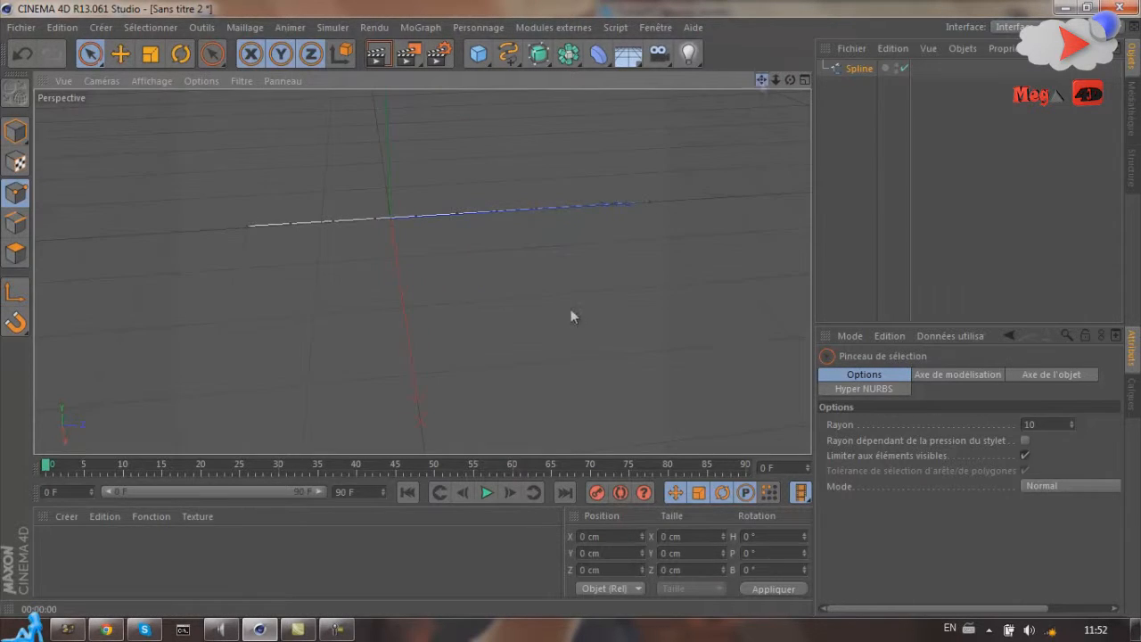
alt+drag(571, 317, 455, 243)
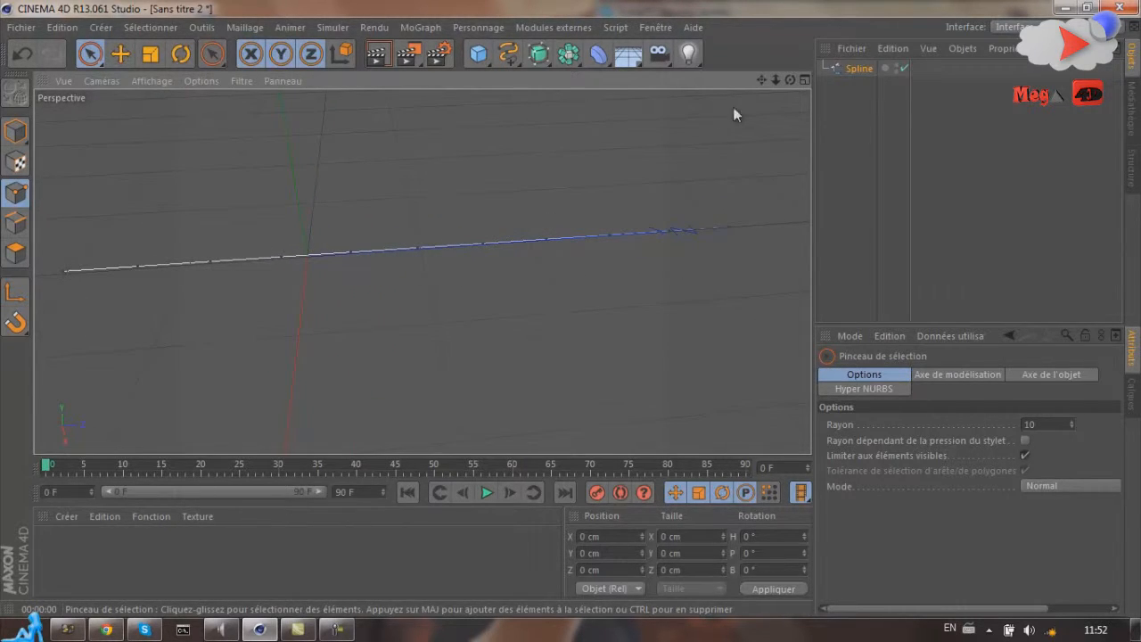
mouse_move(762, 82)
mouse_down()
mouse_move(574, 315)
mouse_move(764, 92)
mouse_up()
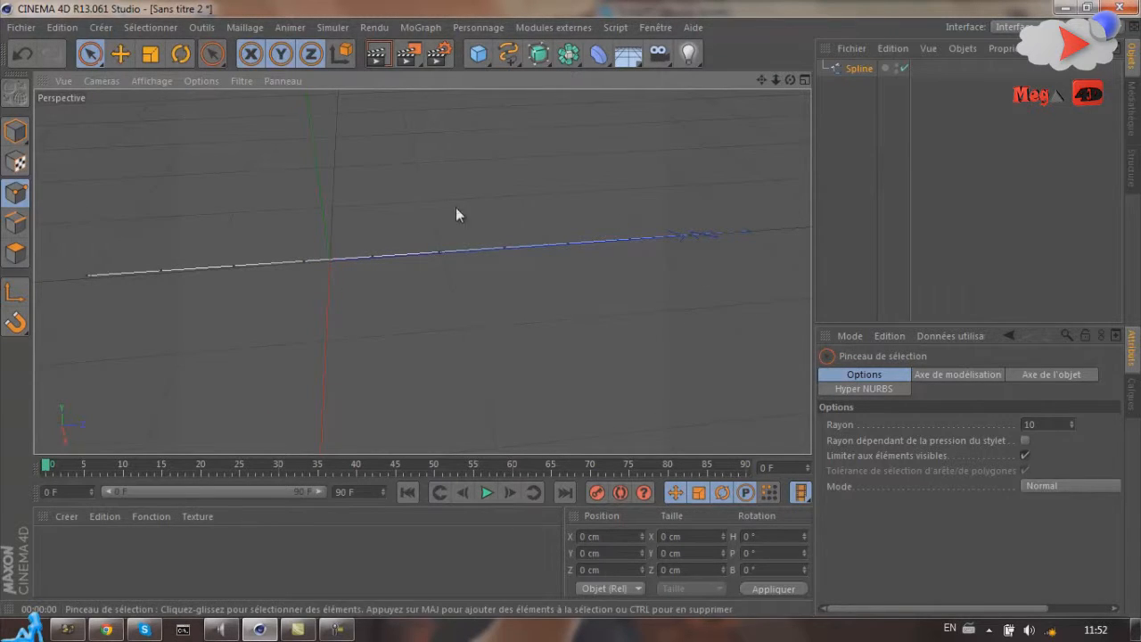
scroll(482, 221, down, 5)
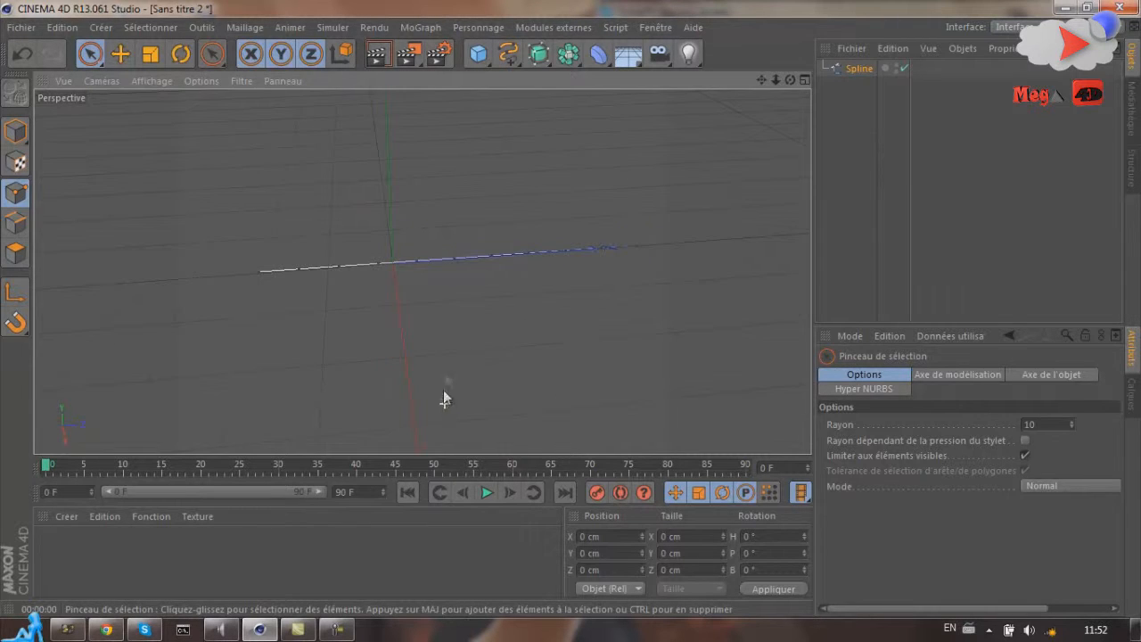
scroll(467, 256, up, 3)
scroll(430, 247, up, 2)
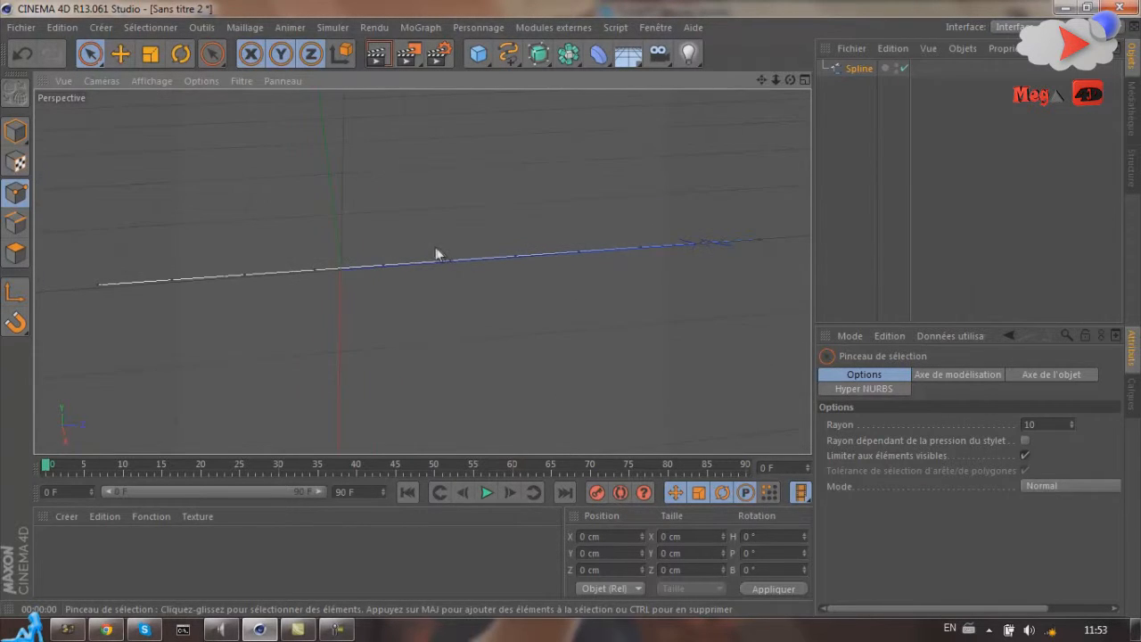
scroll(422, 249, up, 2)
scroll(424, 245, down, 2)
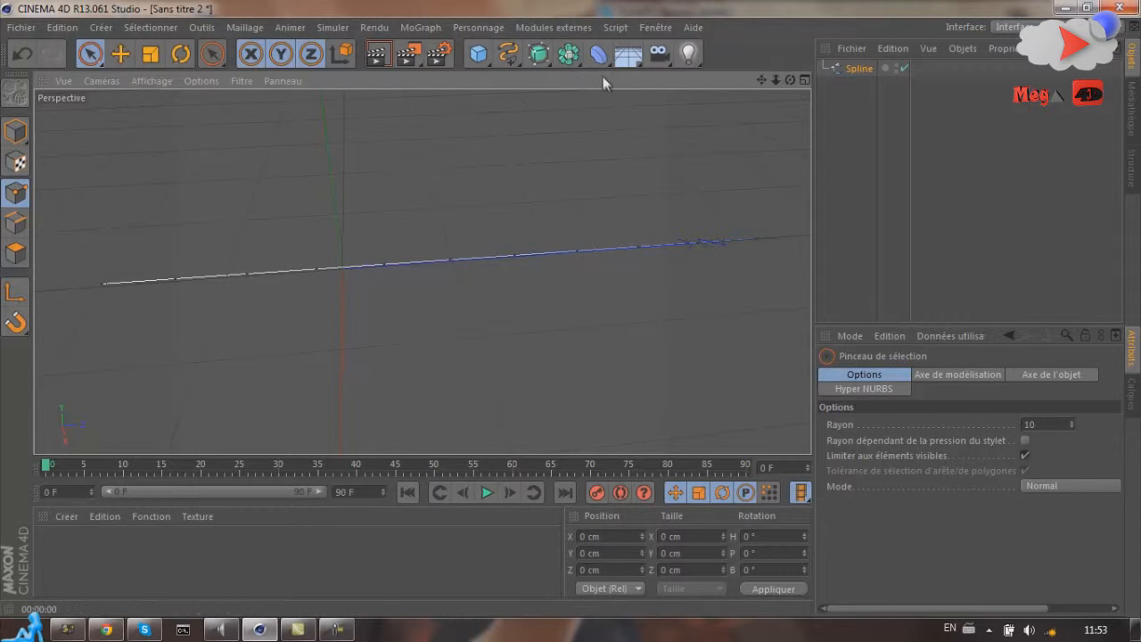
Add an Extrusion contrôlée NURBS object and an n côtés spline to the scene.
click(539, 54)
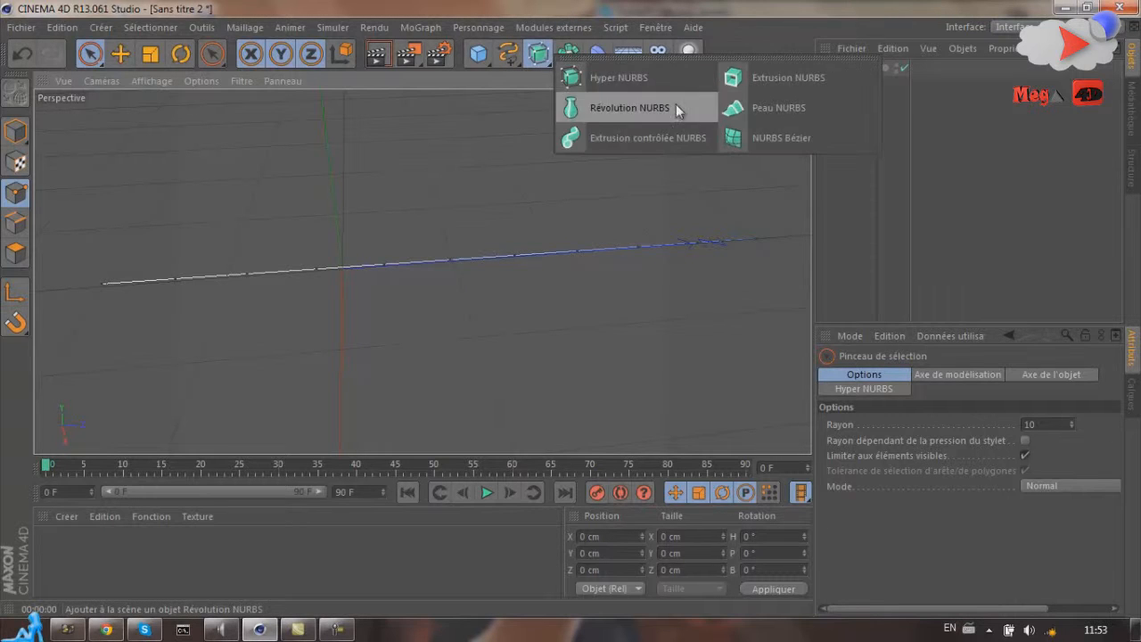
click(635, 136)
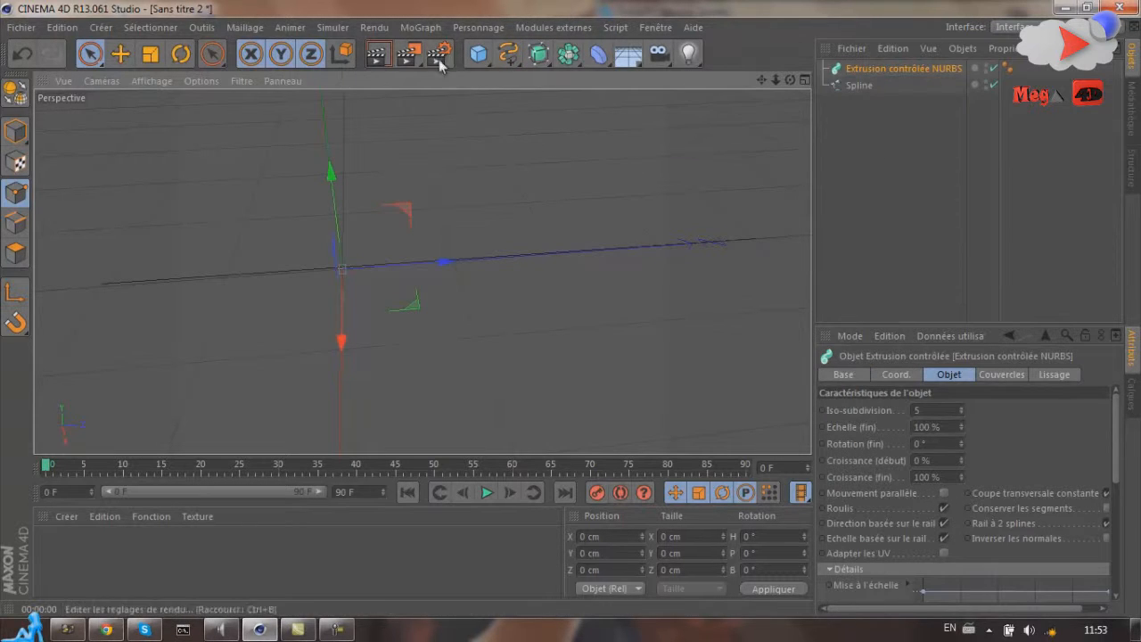
click(508, 54)
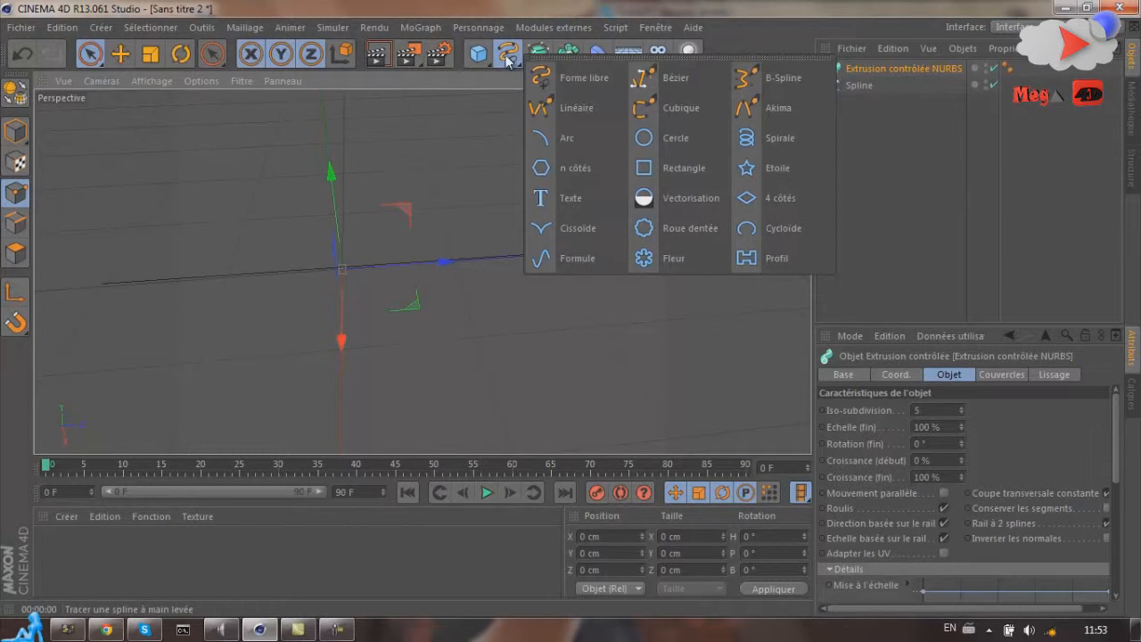
click(574, 176)
Nest the Spline and n côtés inside the Extrusion contrôlée NURBS, with n côtés placed above the Spline.
mouse_move(870, 81)
mouse_down()
mouse_move(866, 67)
mouse_move(887, 96)
mouse_move(871, 68)
mouse_up()
alt+drag(576, 303, 576, 313)
drag(872, 103, 870, 83)
alt+drag(622, 214, 878, 121)
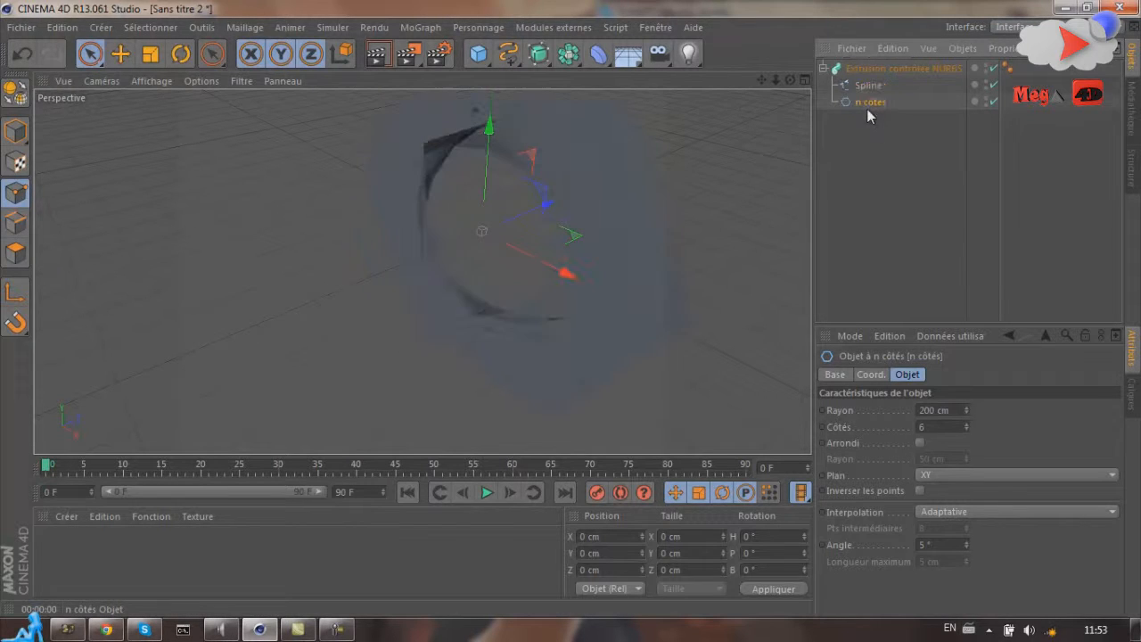
drag(790, 81, 758, 185)
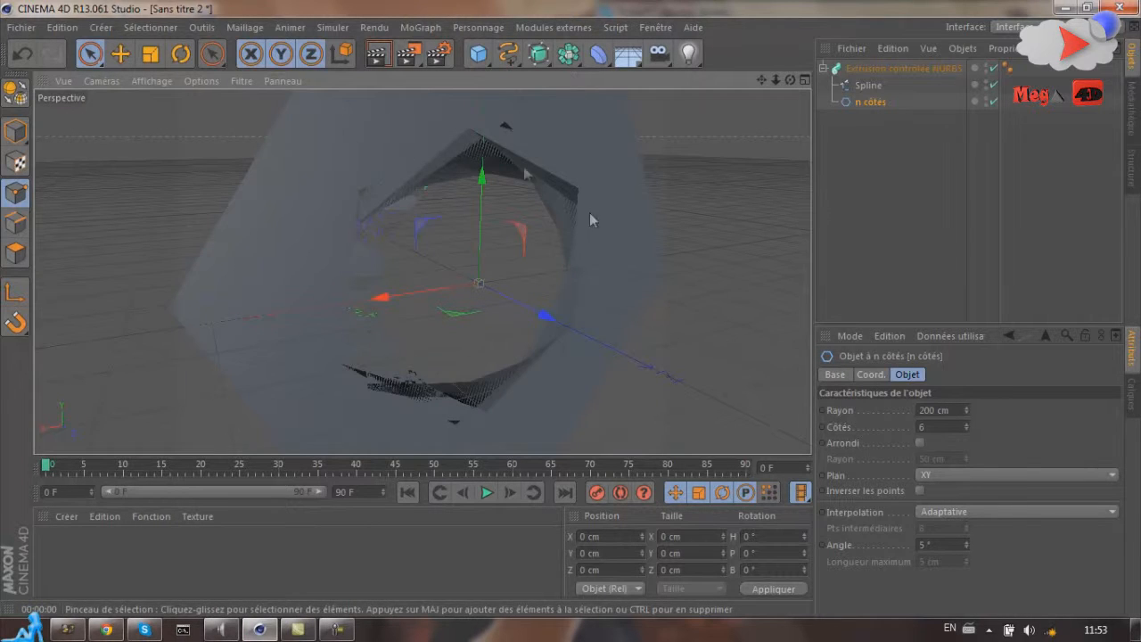
drag(871, 102, 857, 80)
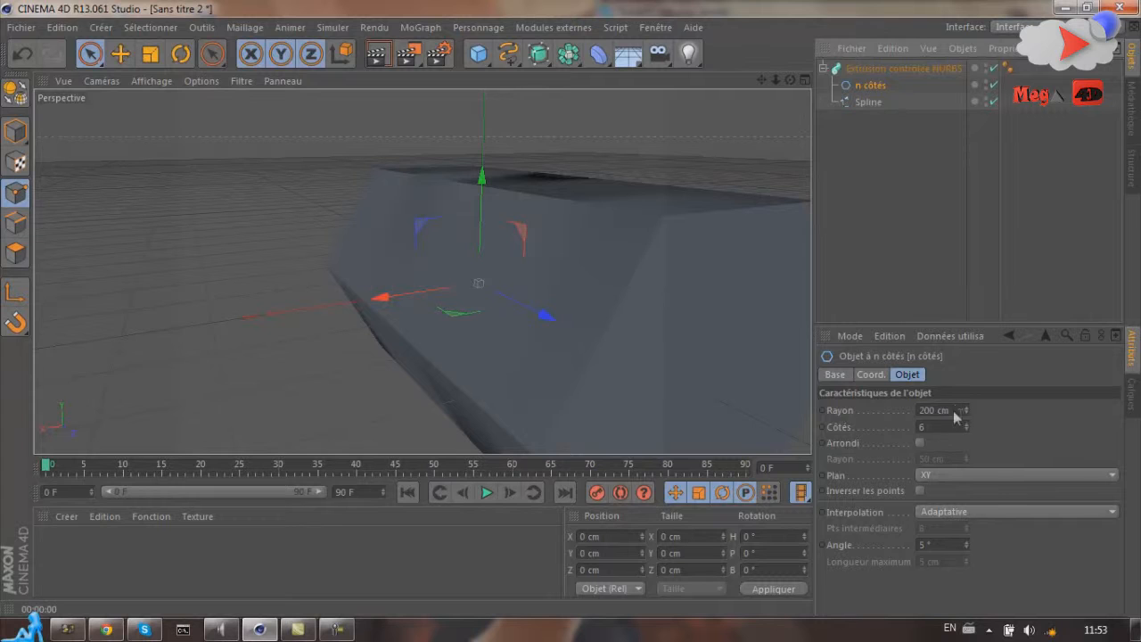
Set the n côtés profile to 50 sides and a radius of 7 cm.
alt+drag(575, 309, 568, 316)
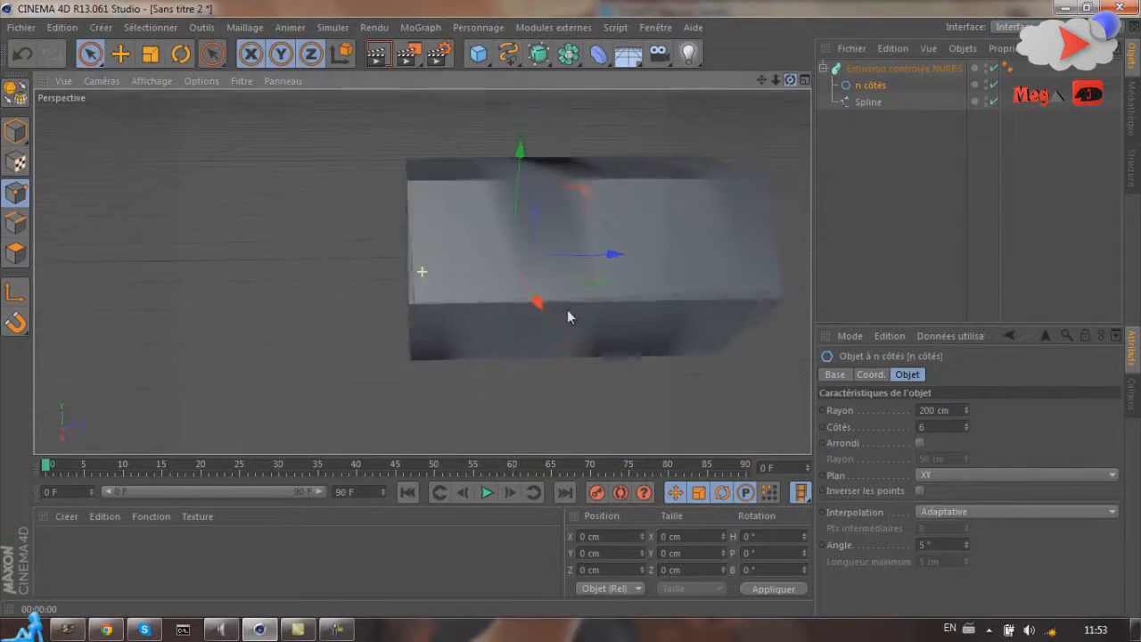
scroll(414, 287, down, 3)
scroll(542, 257, up, 5)
drag(790, 80, 692, 140)
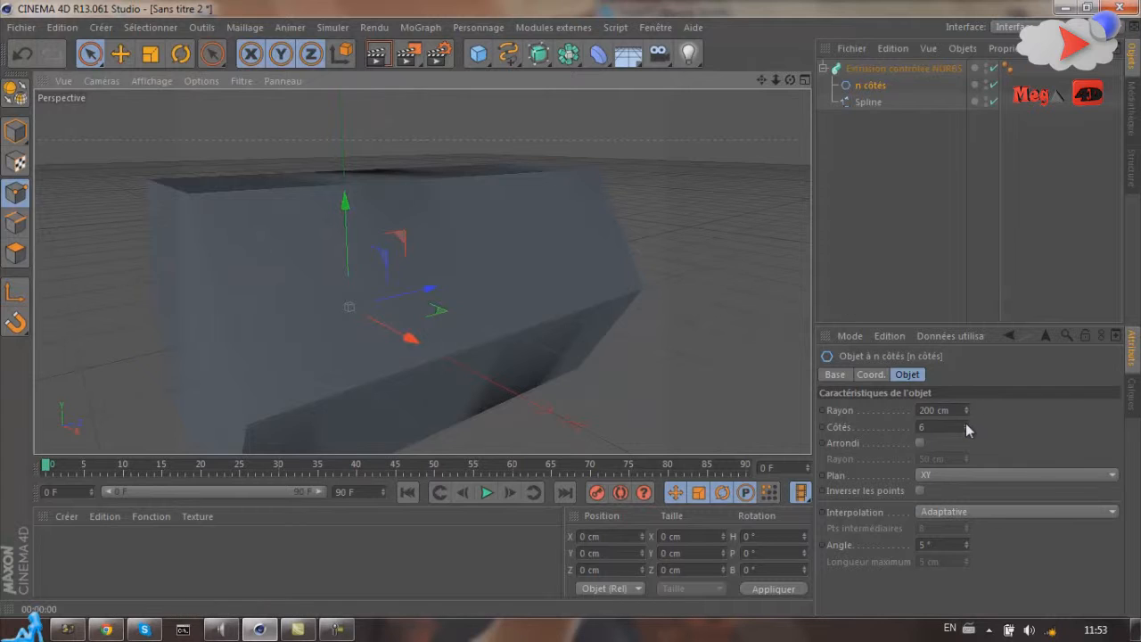
drag(966, 422, 966, 424)
mouse_move(790, 79)
mouse_down()
mouse_move(572, 307)
mouse_move(789, 91)
mouse_up()
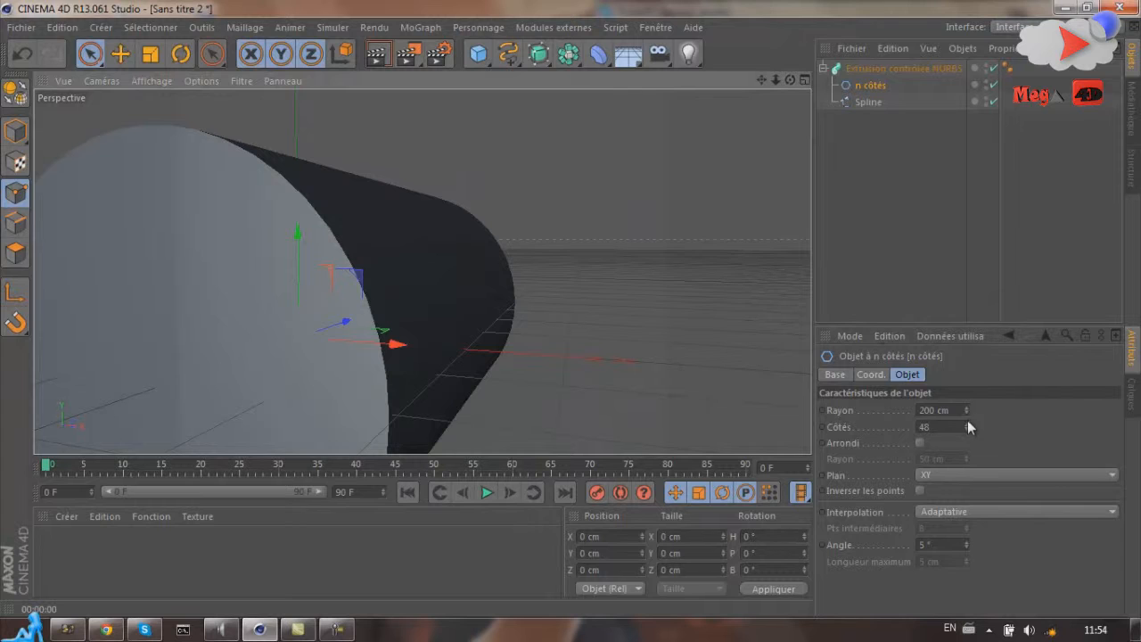
mouse_move(965, 424)
mouse_down()
mouse_move(970, 416)
mouse_move(969, 435)
mouse_move(966, 412)
mouse_up()
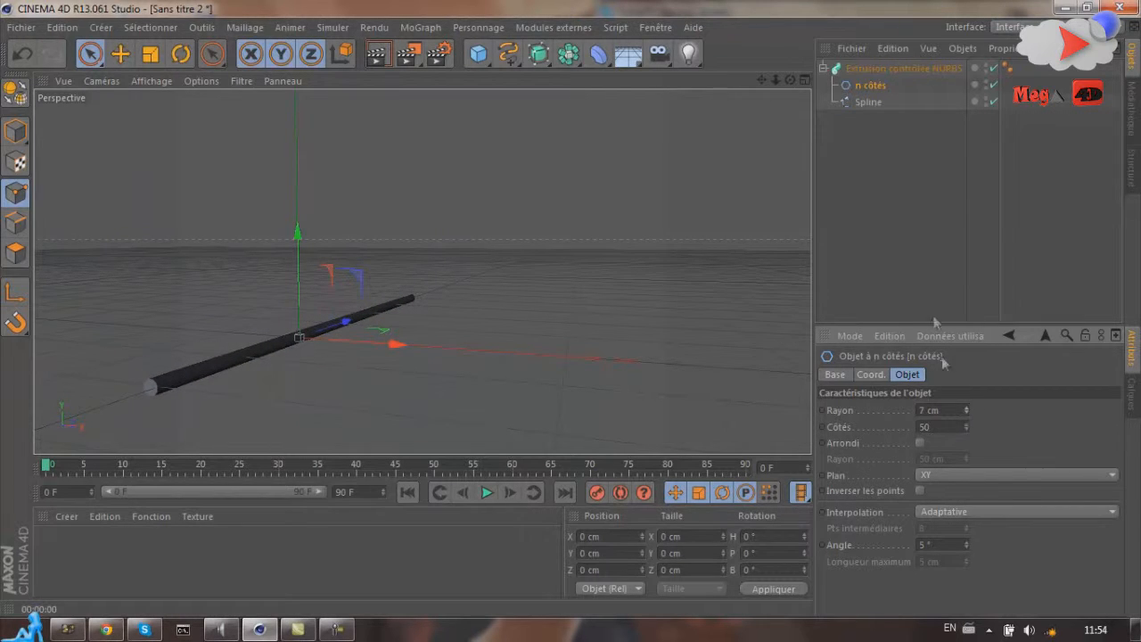
Add a Cylindre primitive around the round bar and orient it along +Z.
alt+drag(581, 311, 572, 313)
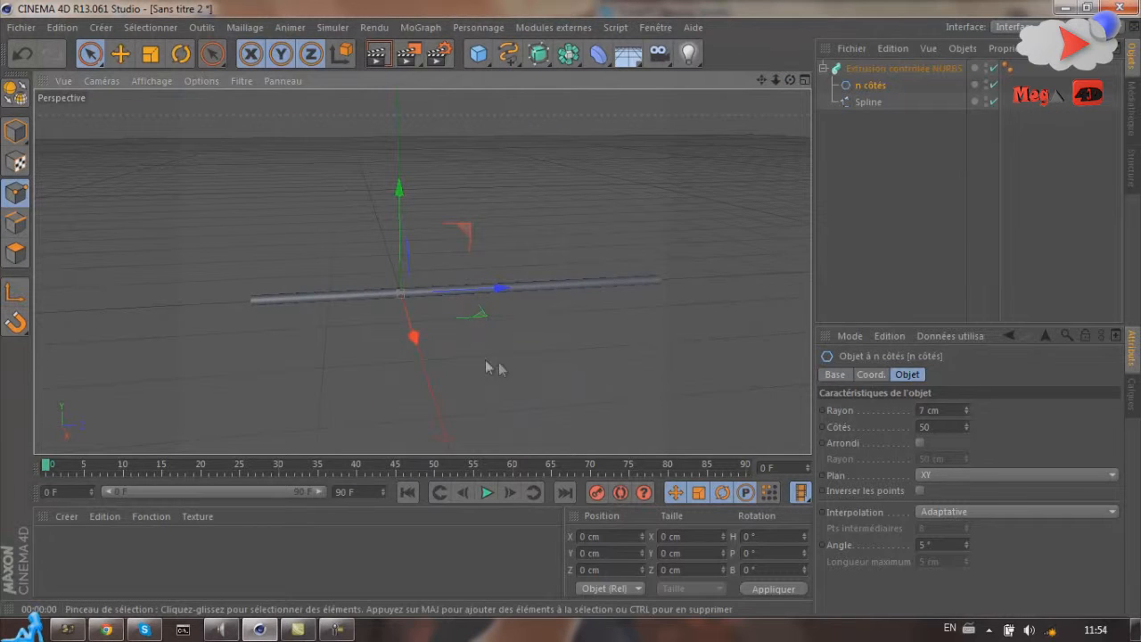
alt+drag(612, 359, 566, 384)
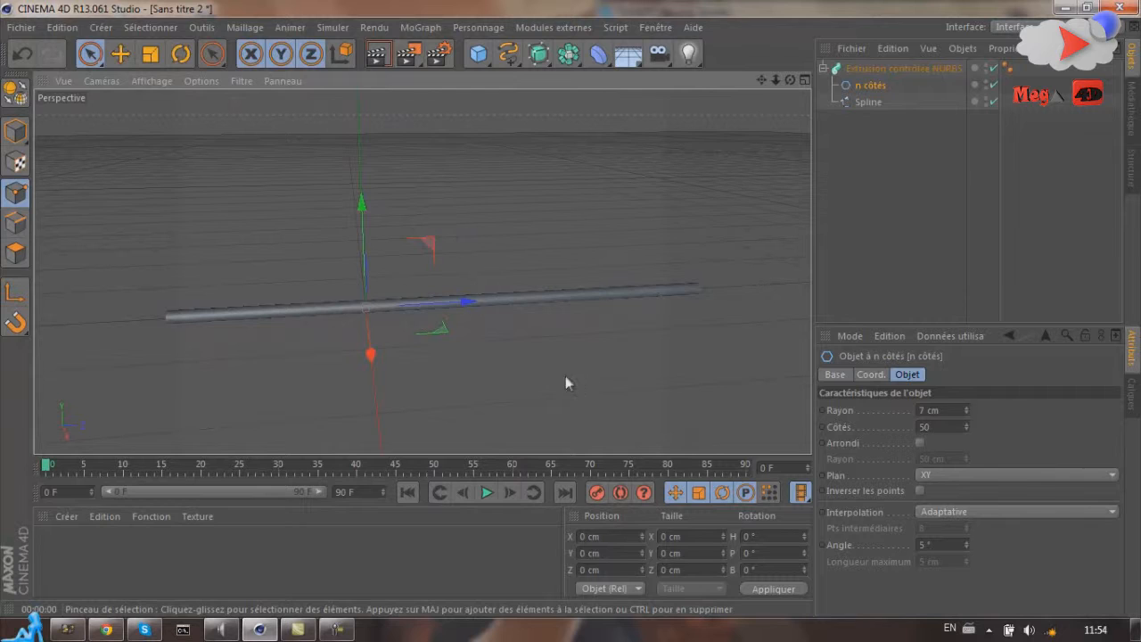
click(478, 54)
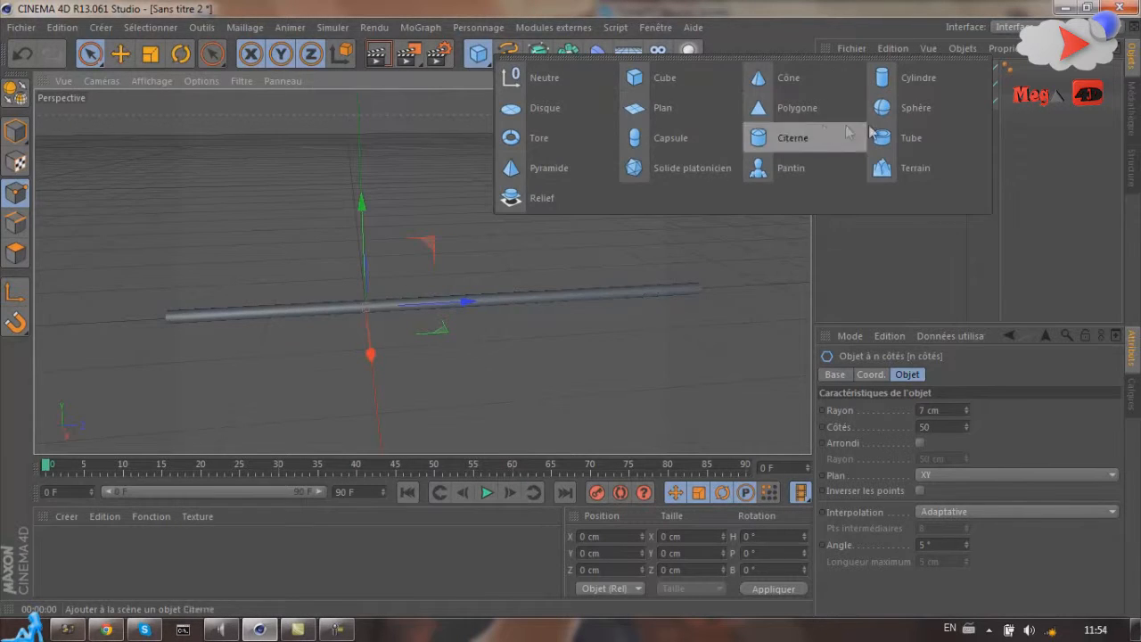
click(900, 82)
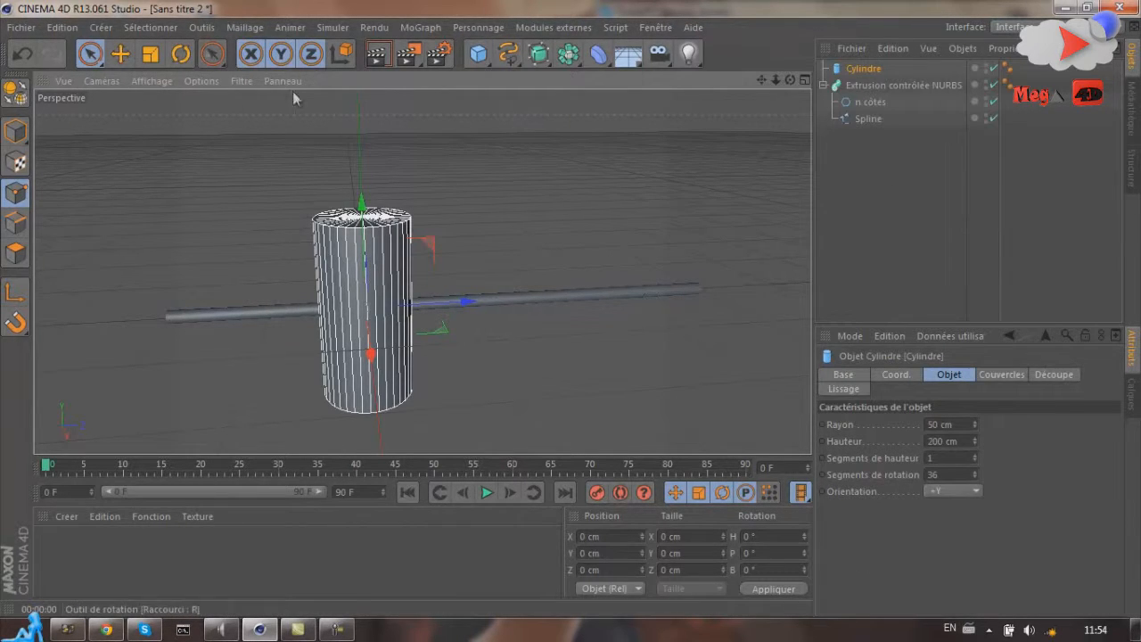
click(955, 490)
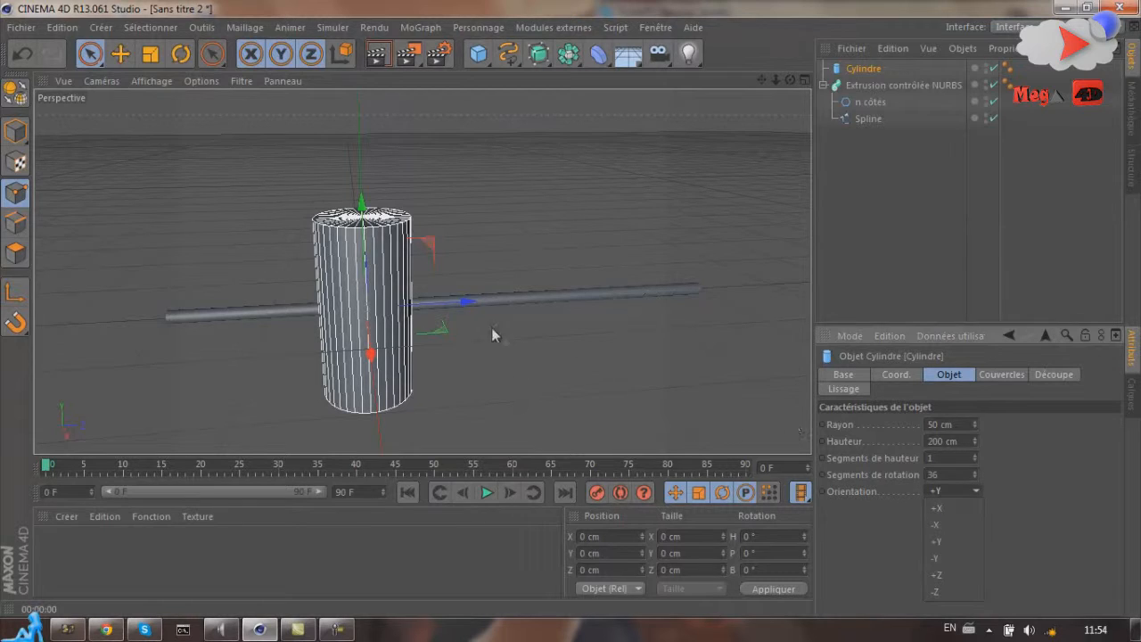
click(950, 575)
Scale up the cylinder as an editable object, and delete it from the scene.
click(153, 56)
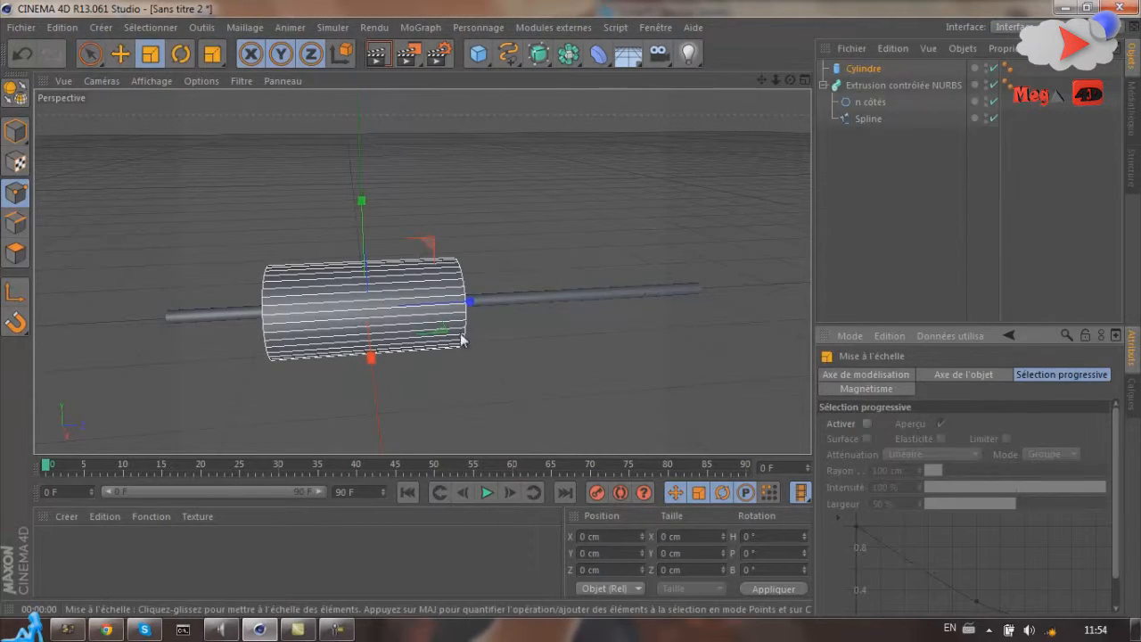
drag(471, 300, 522, 299)
key(c)
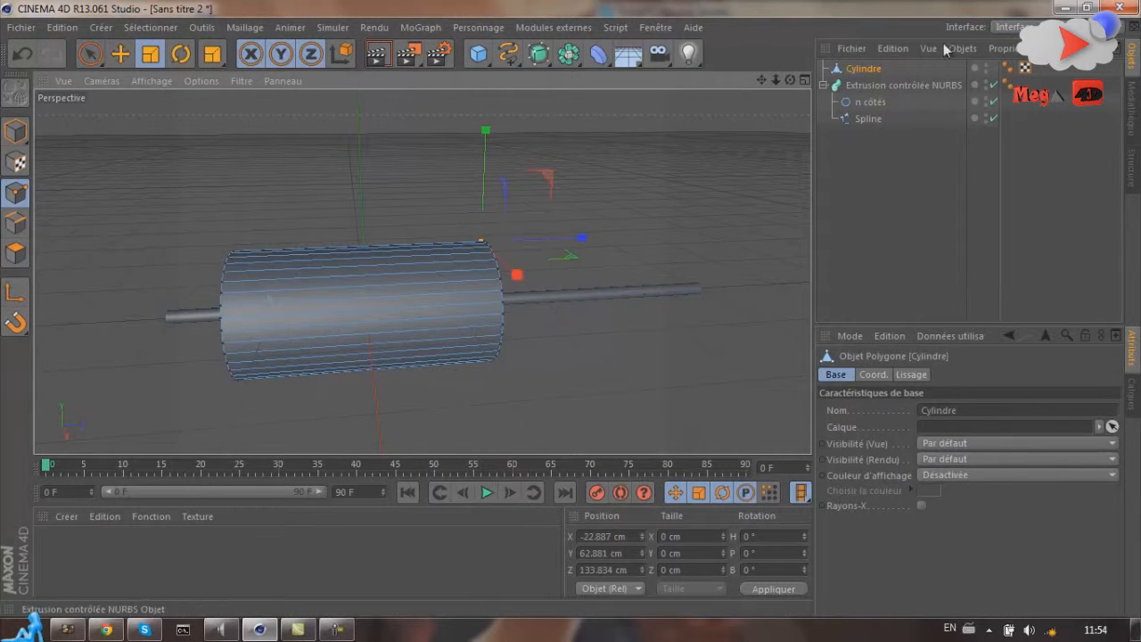
key(Delete)
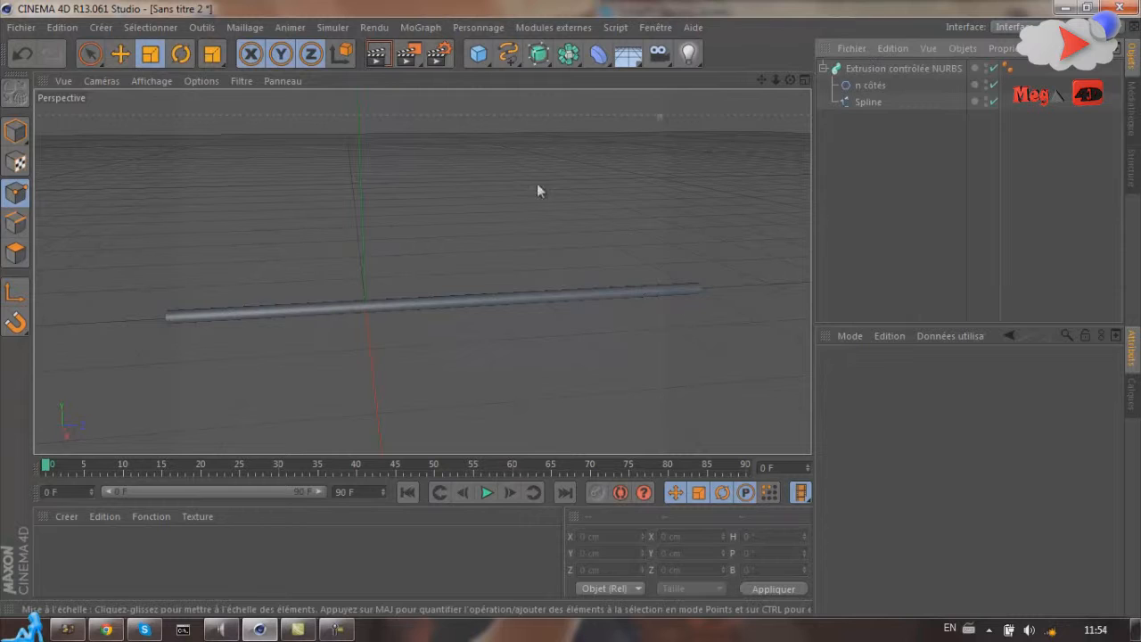
Apply the Hair property Dynamiques de spline to the Spline nested in the Extrusion contrôlée NURBS.
drag(790, 81, 570, 314)
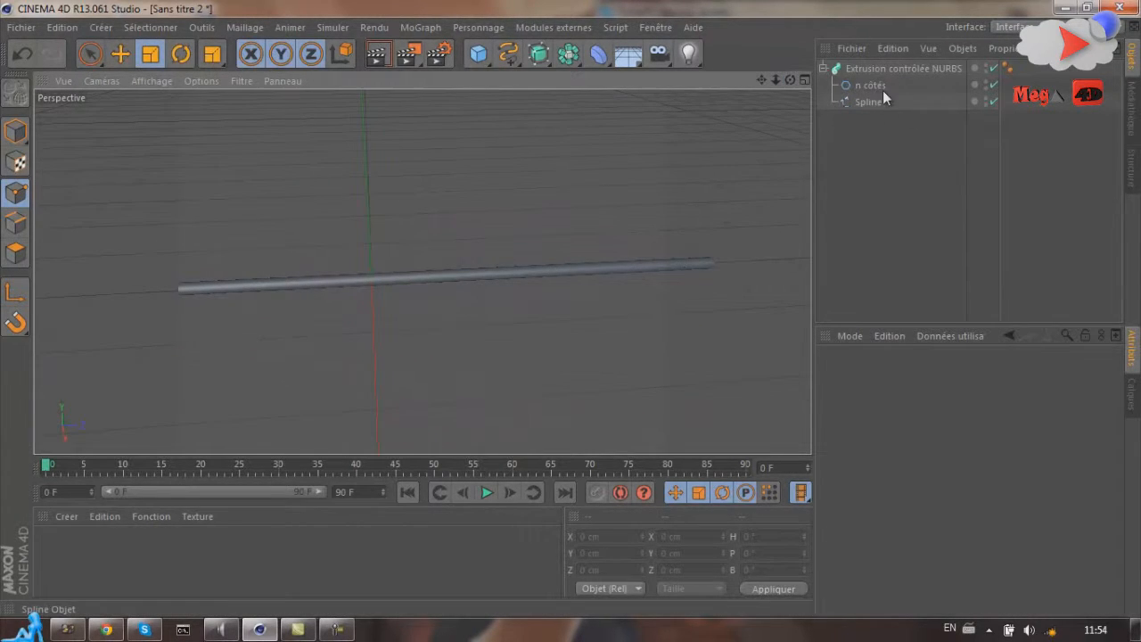
click(823, 68)
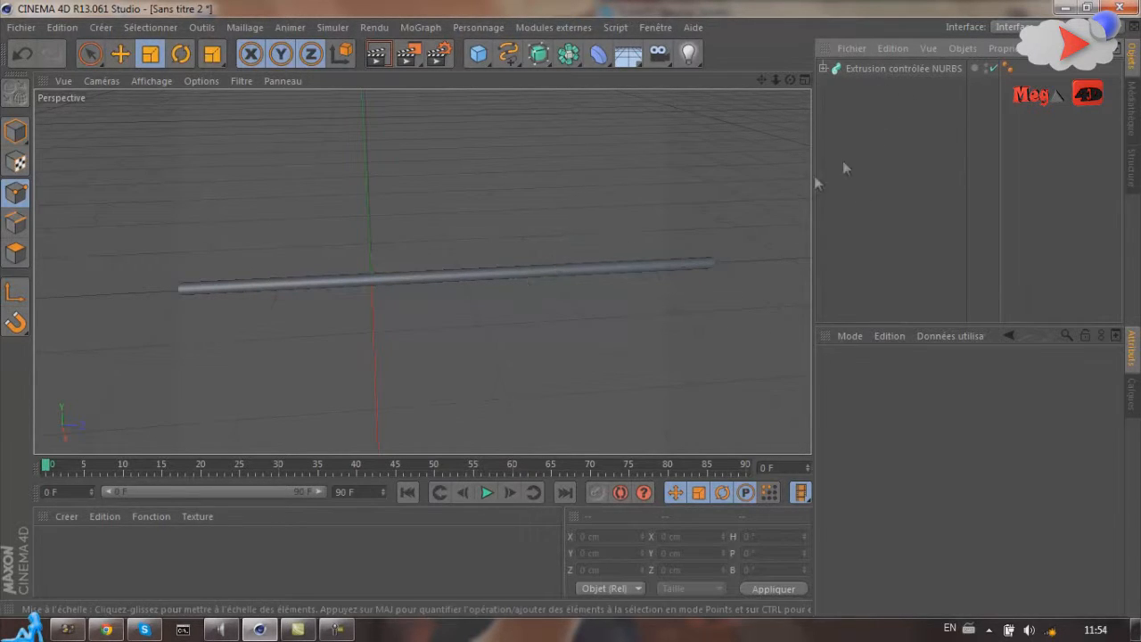
click(823, 69)
click(867, 102)
right_click(867, 102)
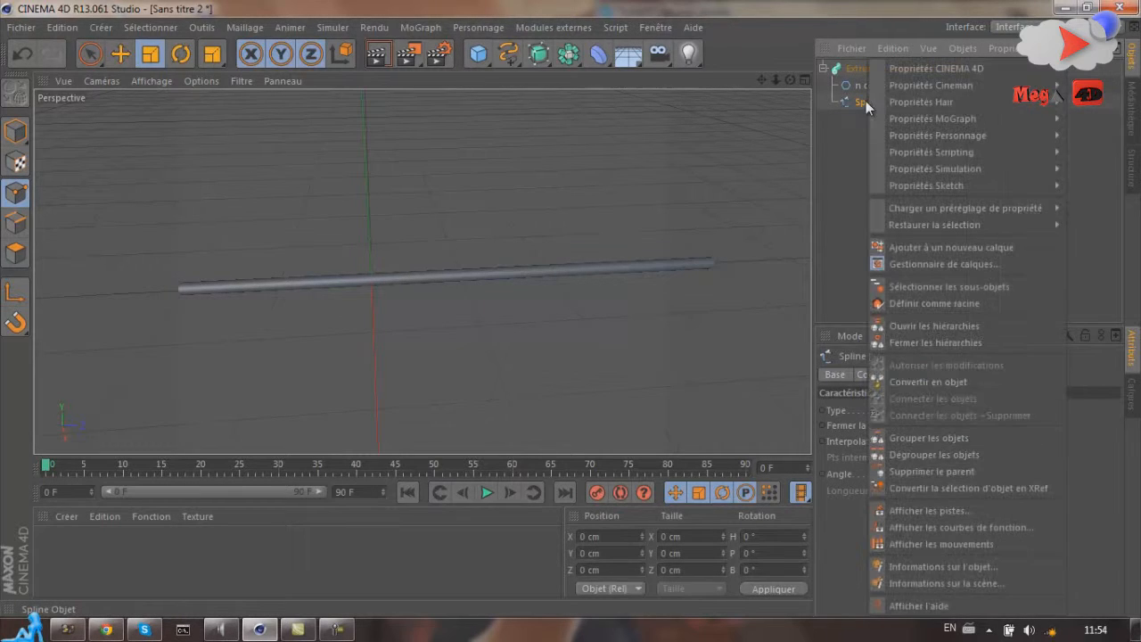
mouse_move(967, 105)
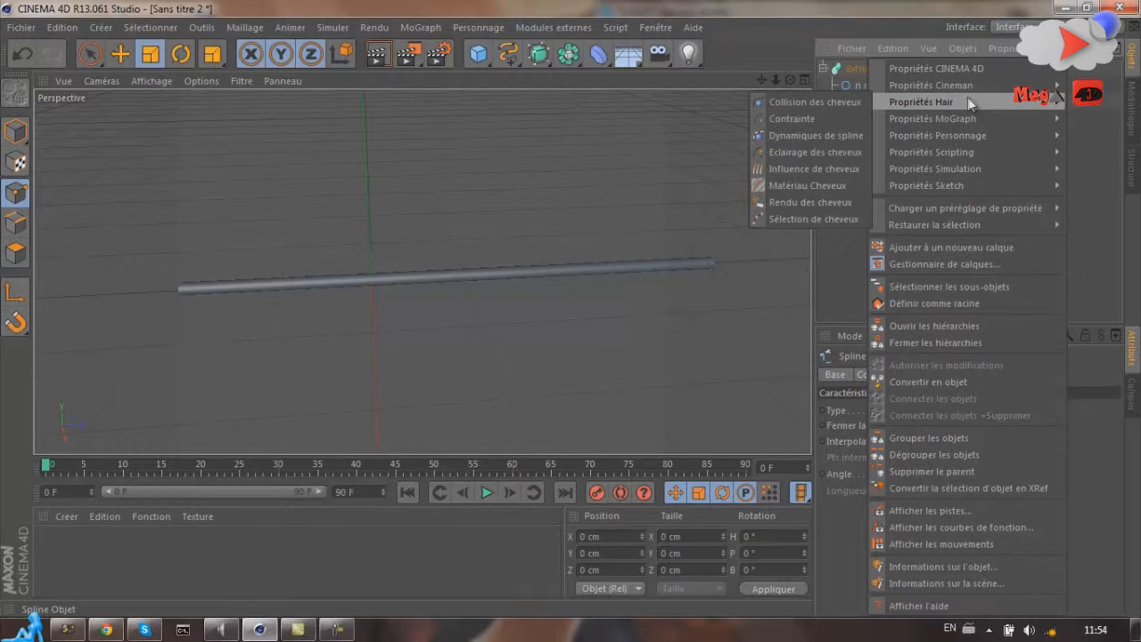
click(807, 135)
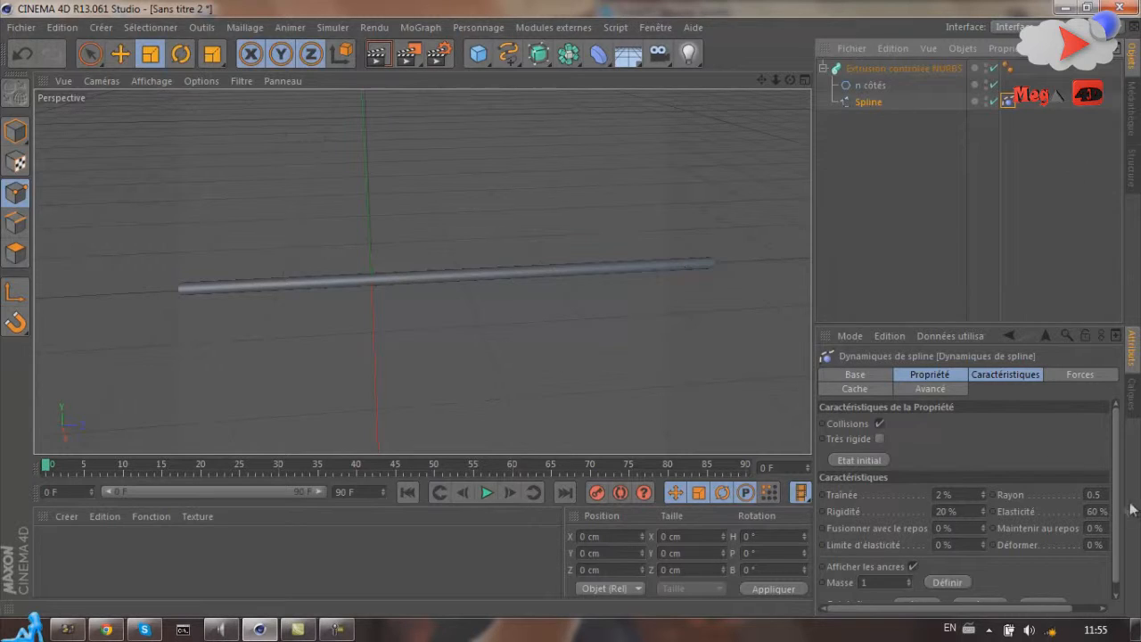
scroll(1125, 526, down, 1)
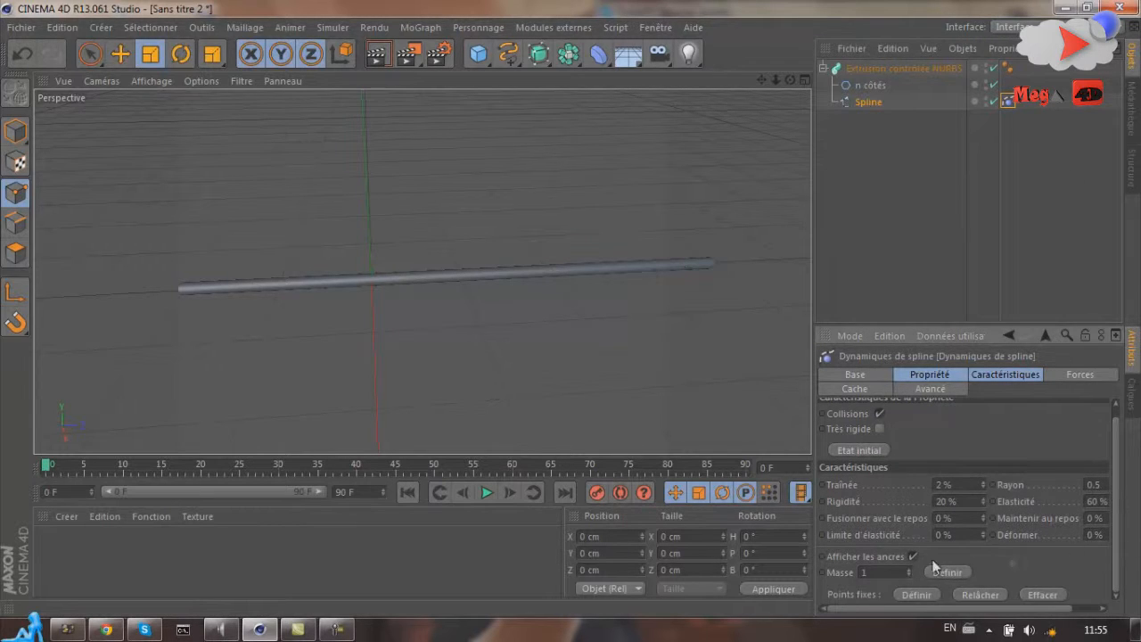
right_click(1010, 407)
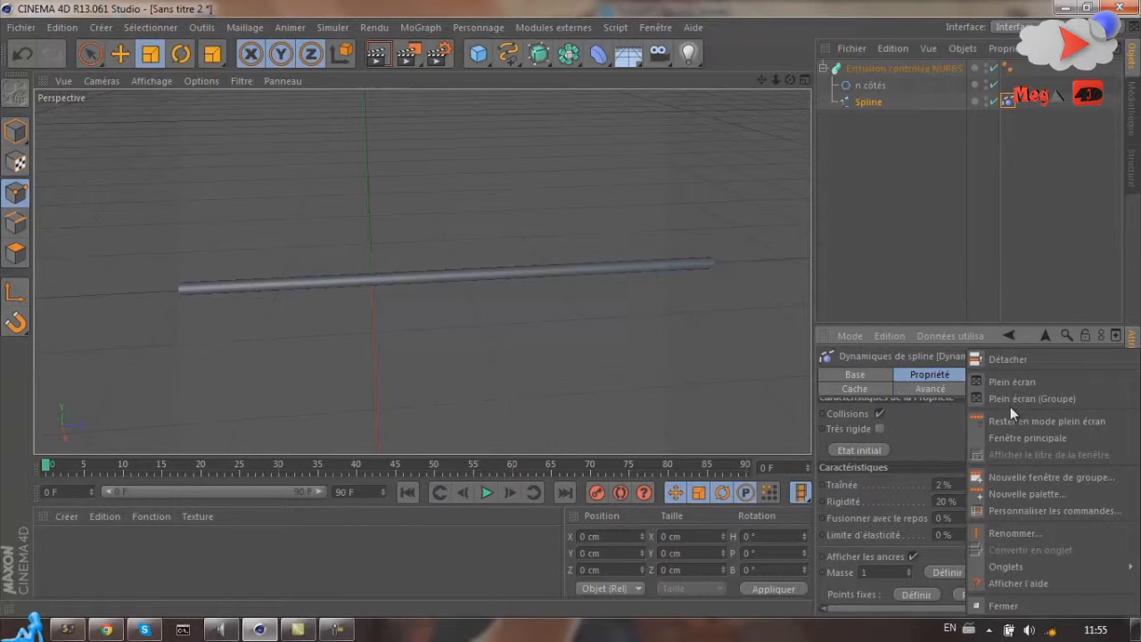
click(955, 428)
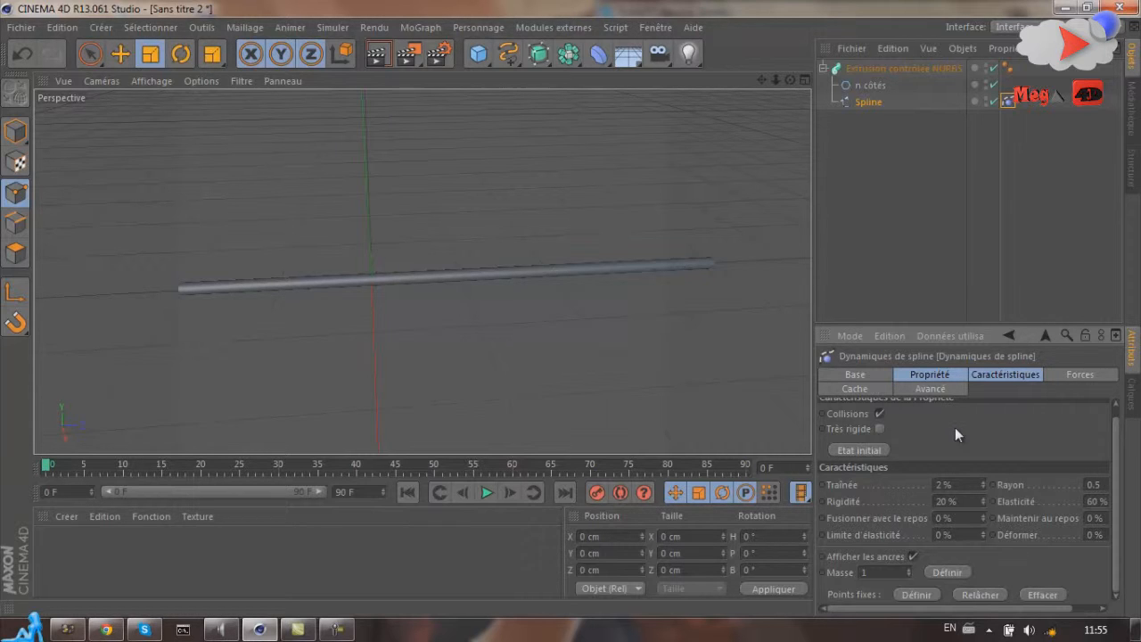
Play the animation to check how the bar moves with spline dynamics, and return to frame 0.
drag(790, 80, 571, 308)
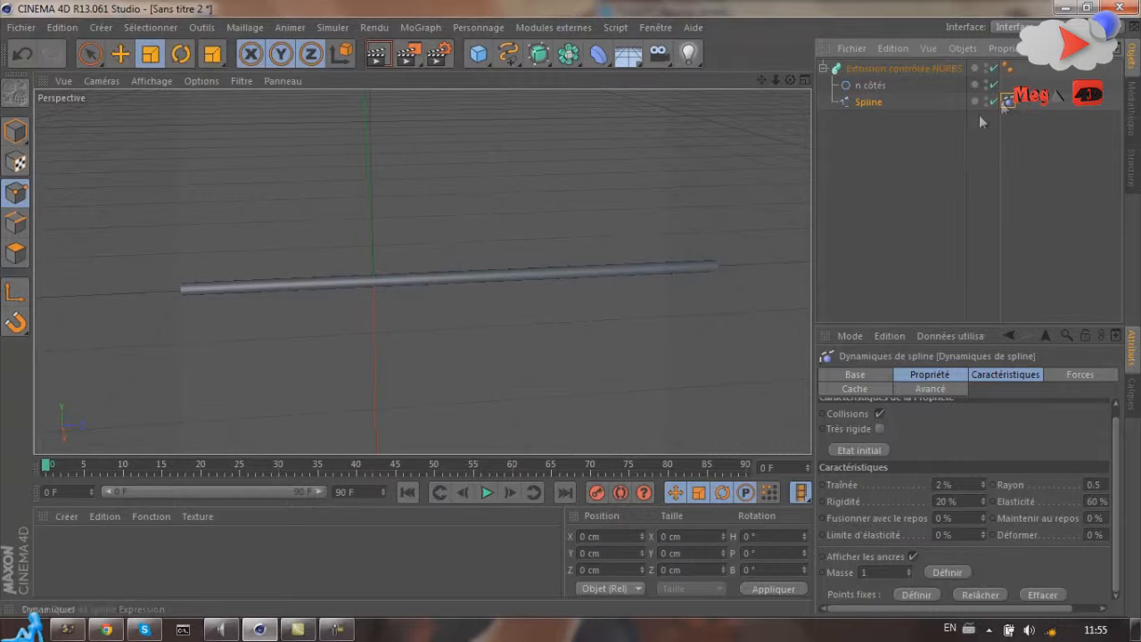
scroll(475, 177, down, 7)
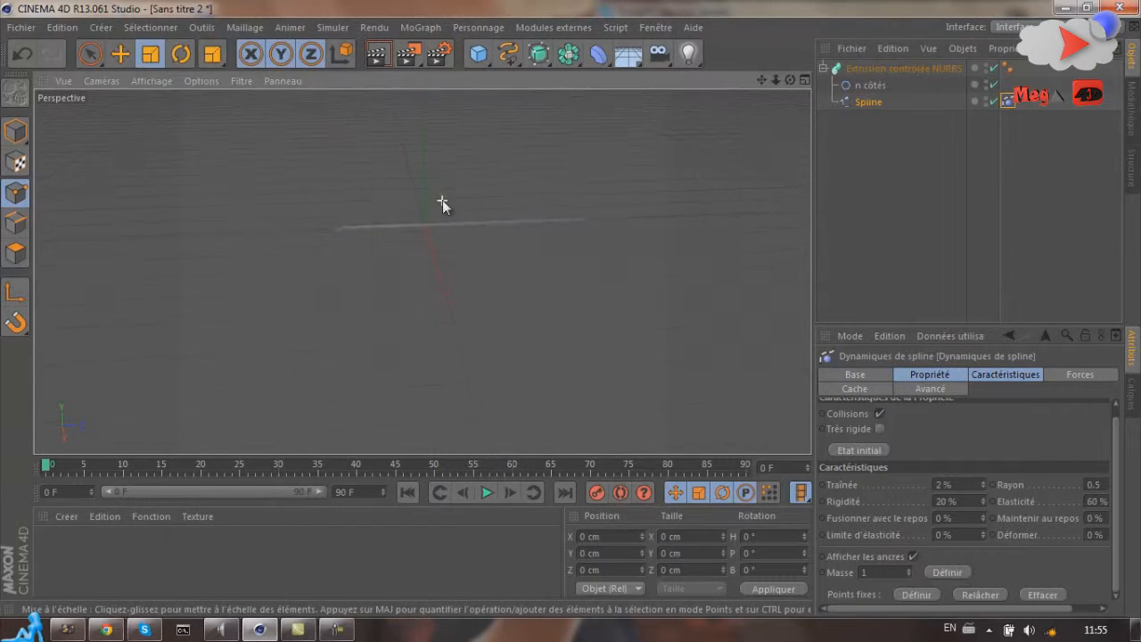
click(486, 492)
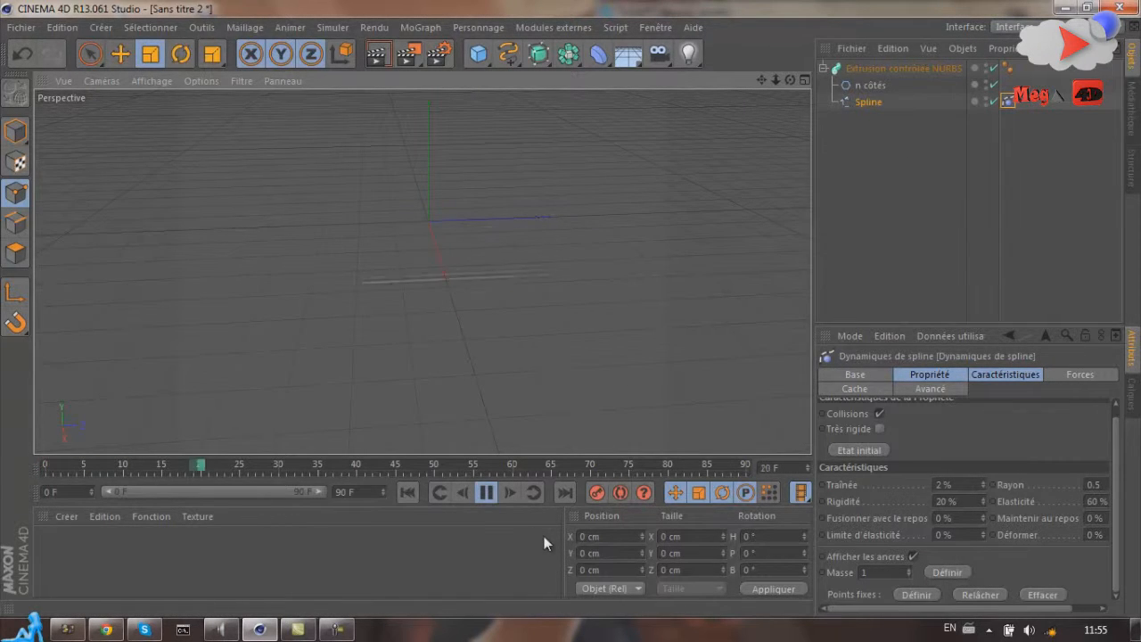
click(486, 493)
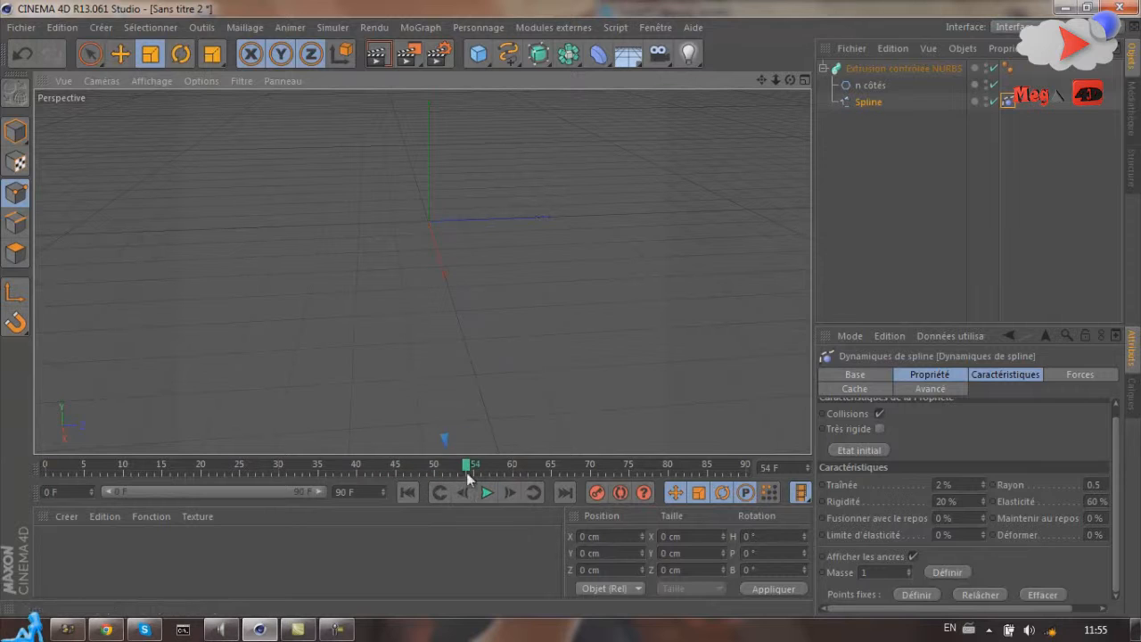
key(shift+f)
scroll(481, 193, up, 5)
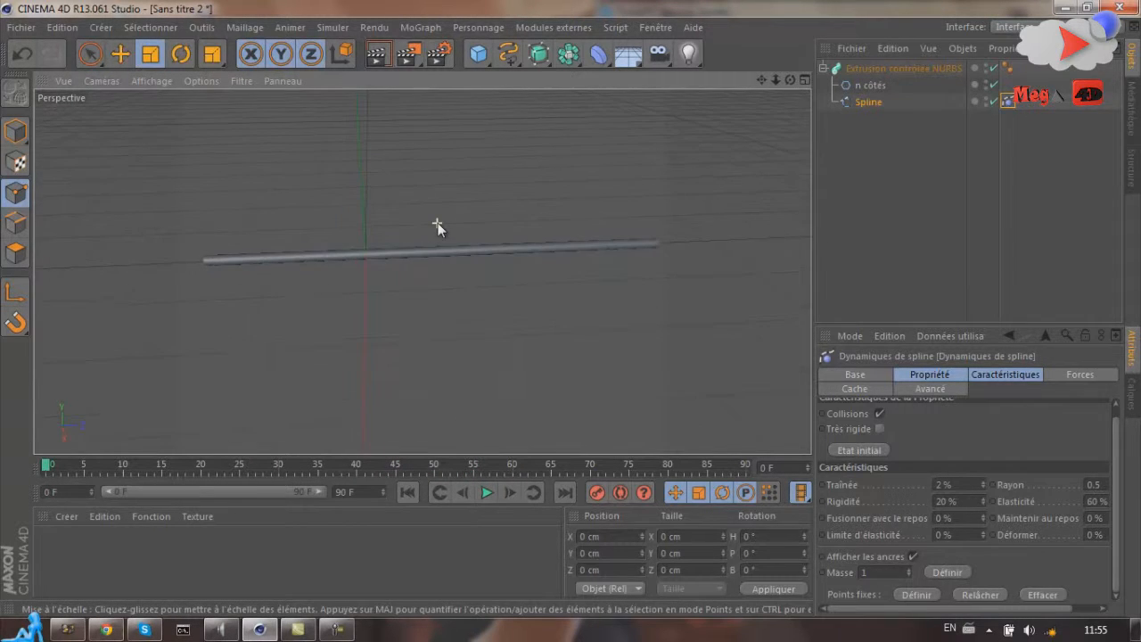
scroll(525, 205, up, 1)
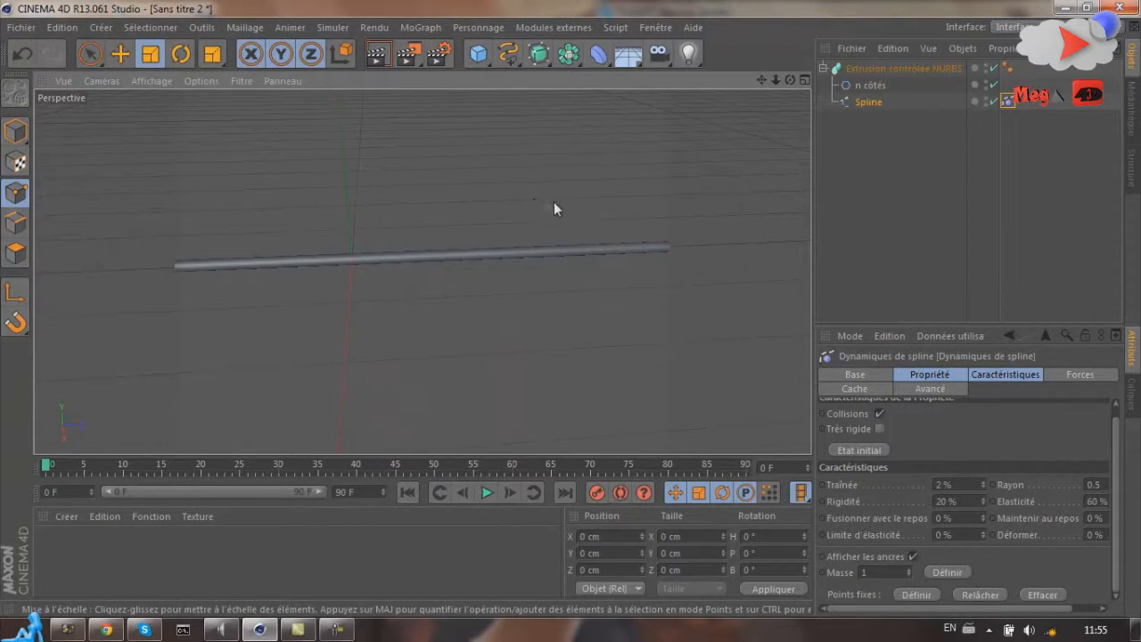
Display the settings of the Dynamiques de spline tag and widen their area so every value fits.
click(1008, 101)
scroll(1106, 492, down, 1)
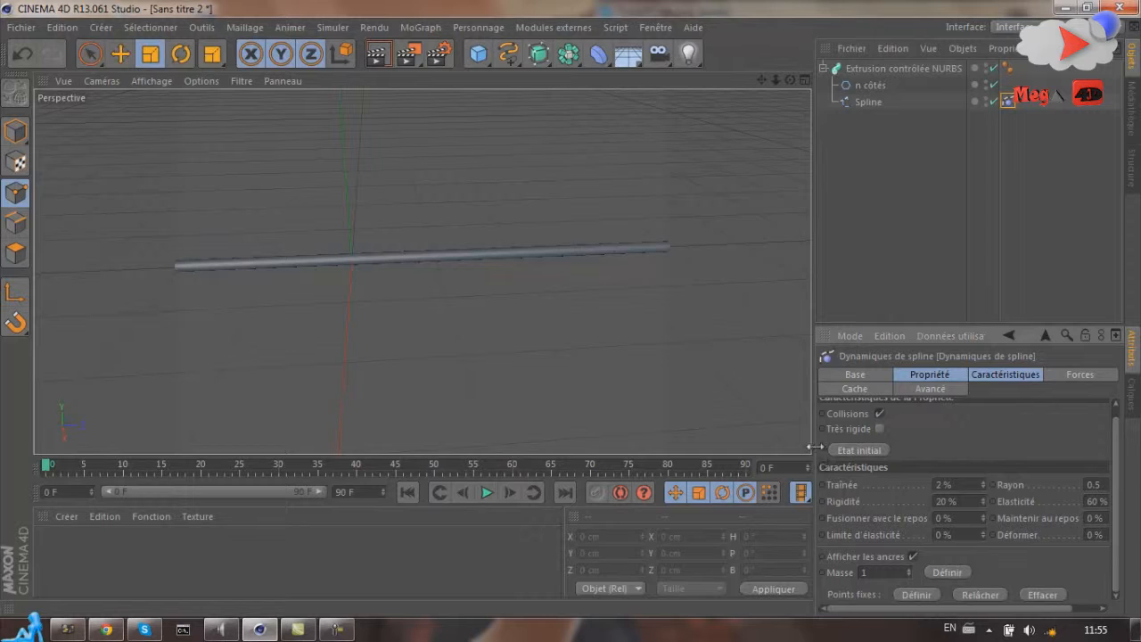
drag(812, 444, 774, 442)
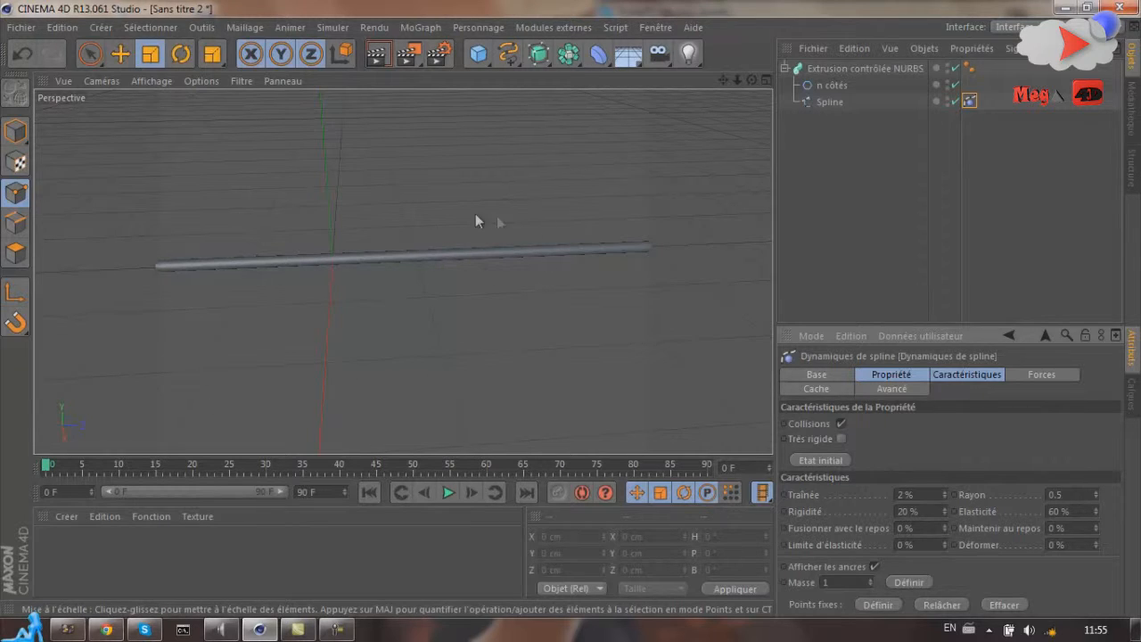
Select the Spline's end point on the negative Z side with the Pinceau de sélection.
scroll(516, 319, down, 4)
scroll(513, 269, up, 4)
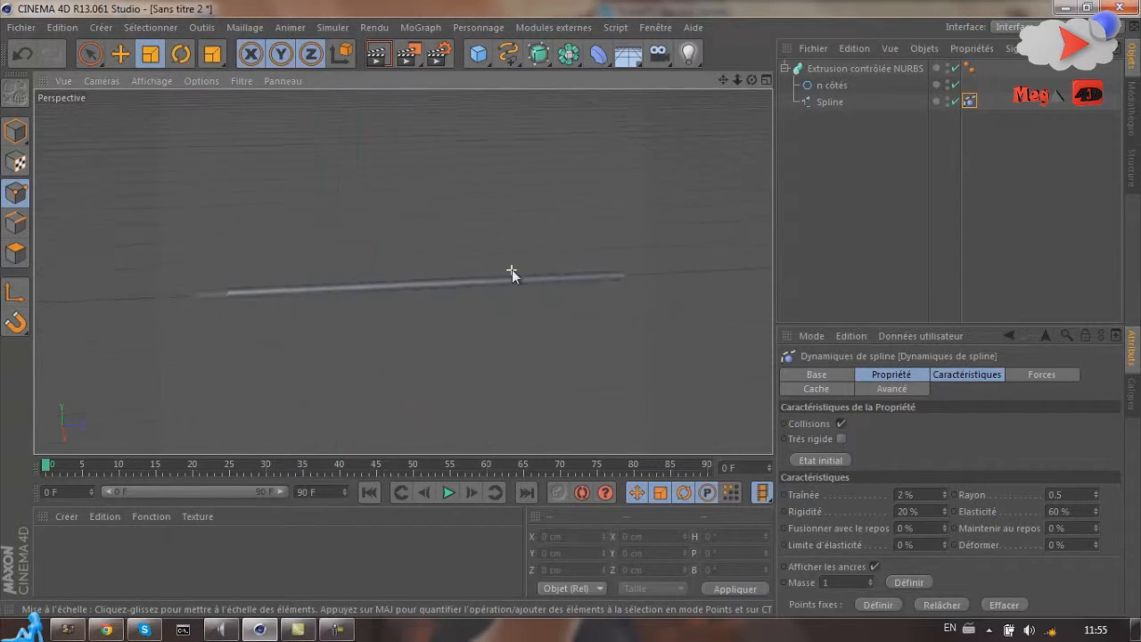
scroll(470, 279, up, 1)
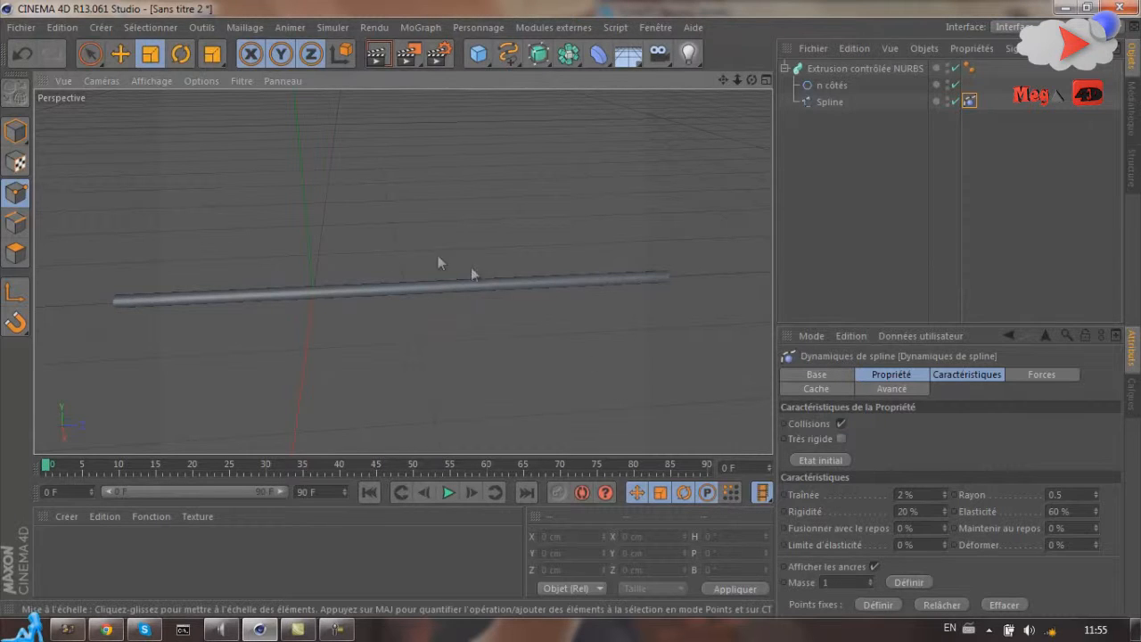
alt+drag(428, 305, 692, 301)
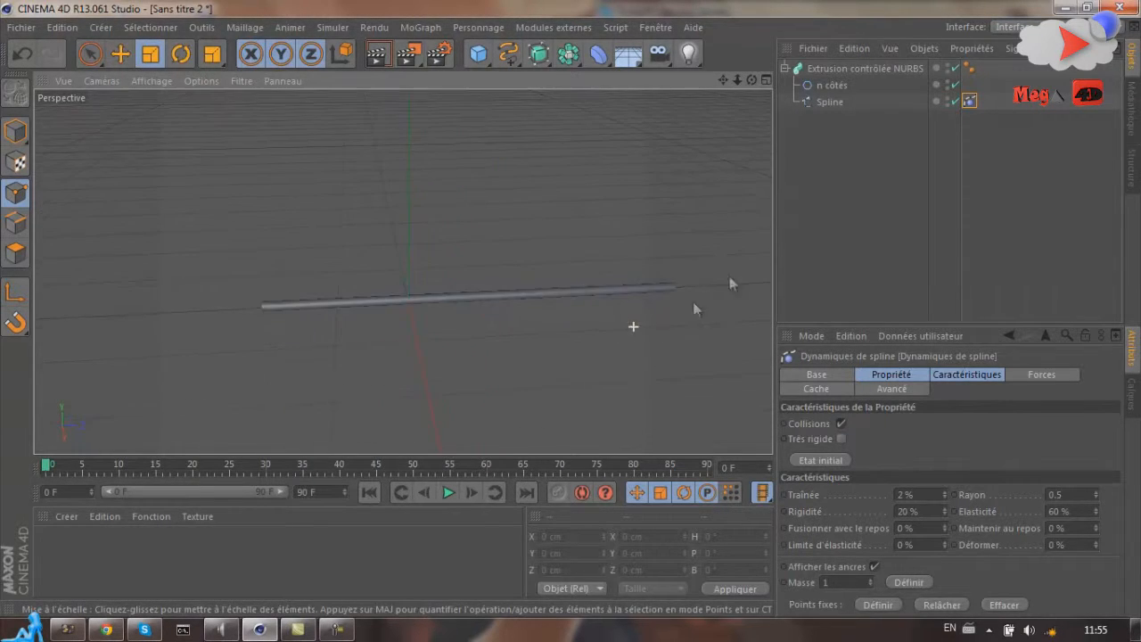
click(831, 103)
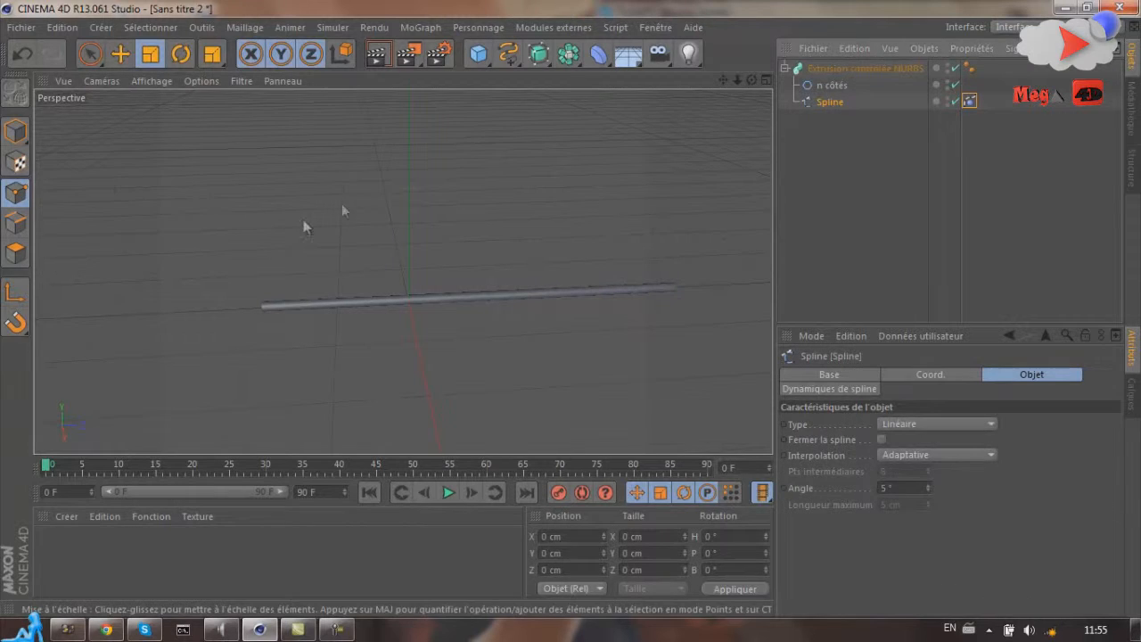
click(89, 55)
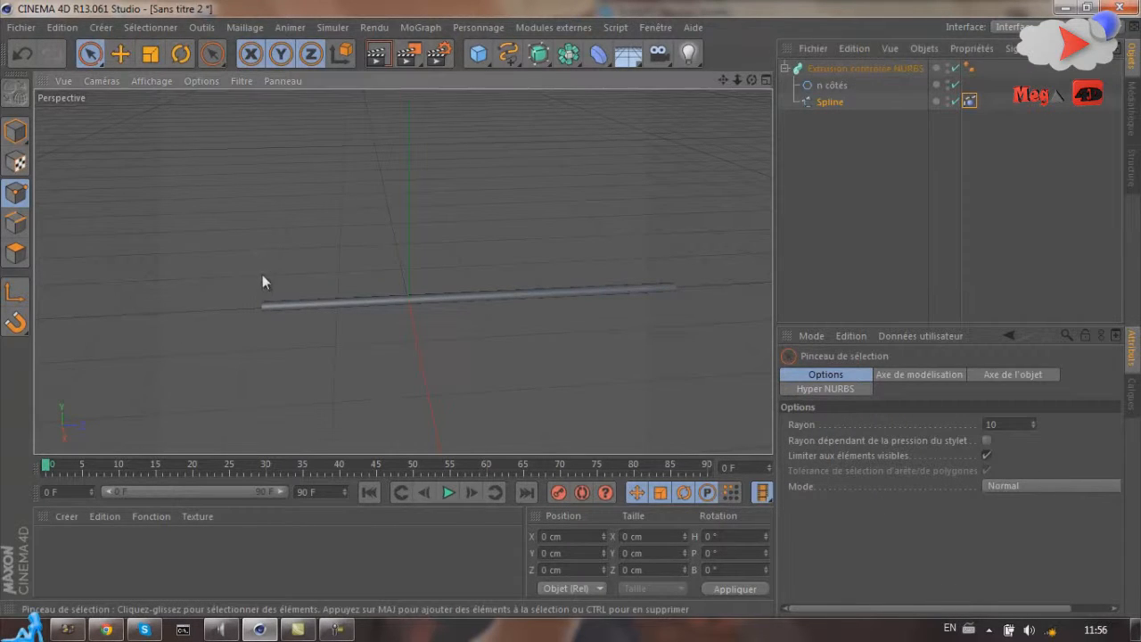
click(253, 305)
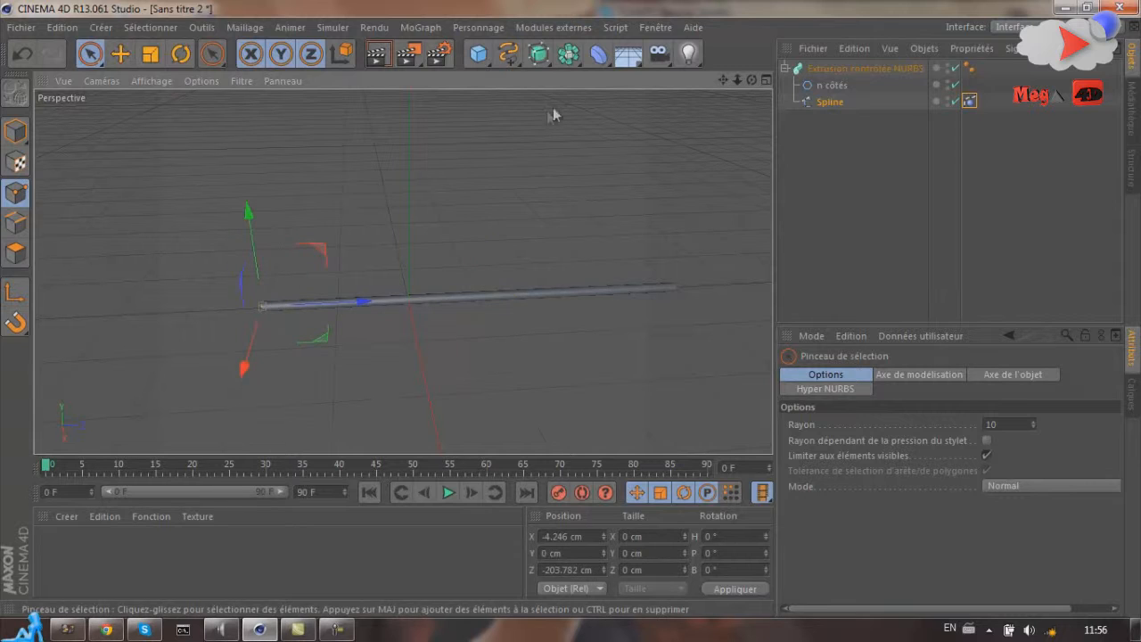
drag(751, 80, 701, 236)
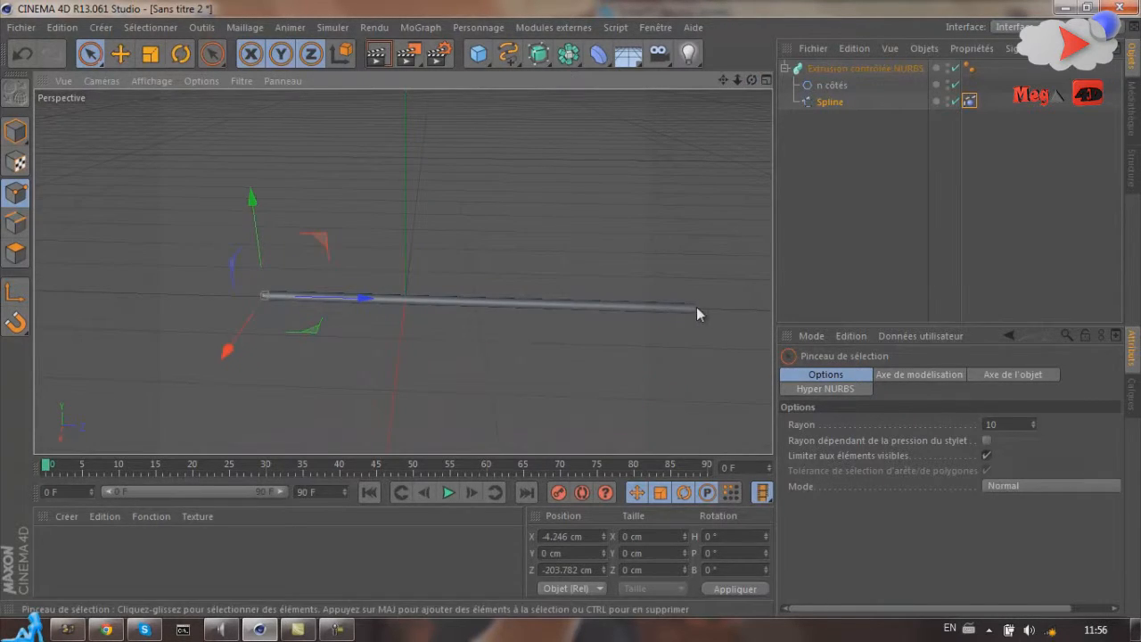
Show only the Caractéristiques settings of the Spline's Dynamiques de spline tag, including the Points fixes options.
click(967, 101)
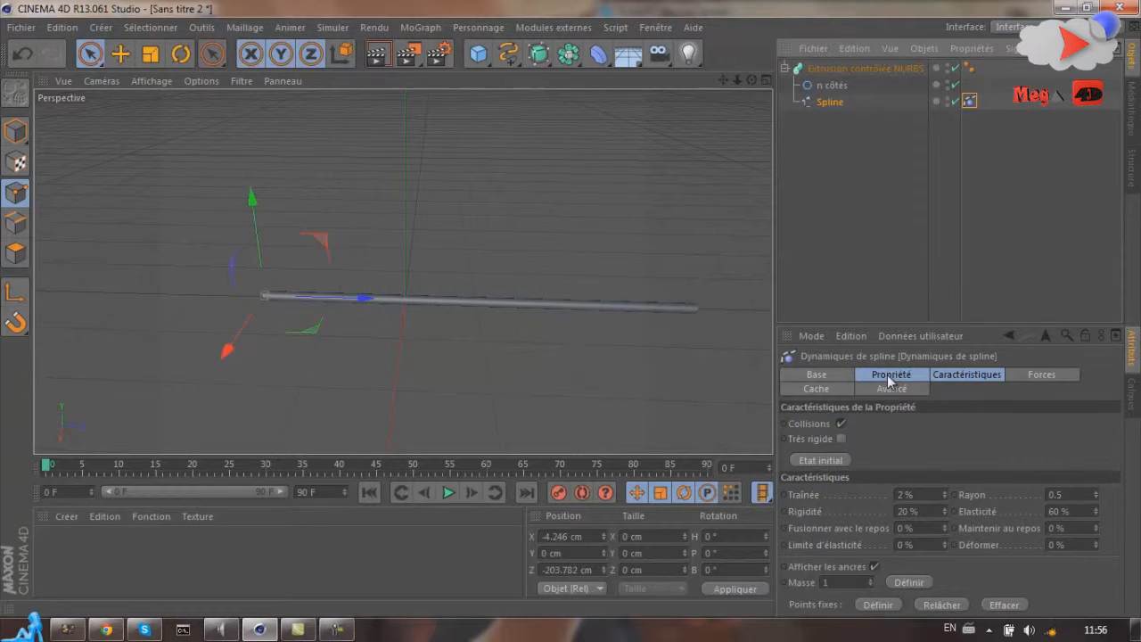
click(922, 378)
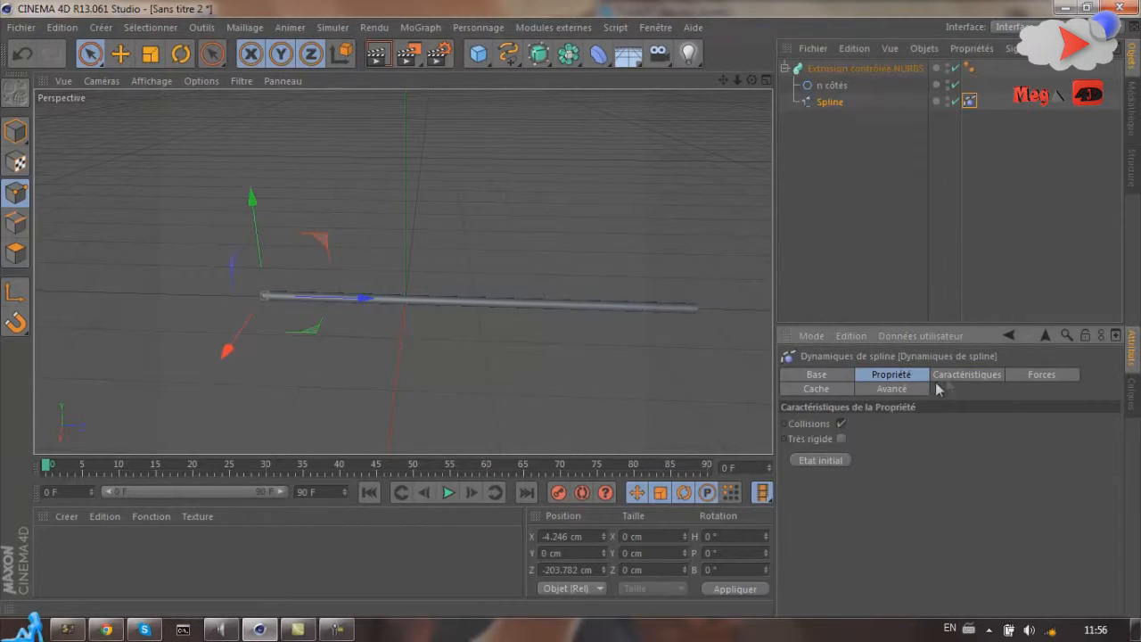
click(967, 377)
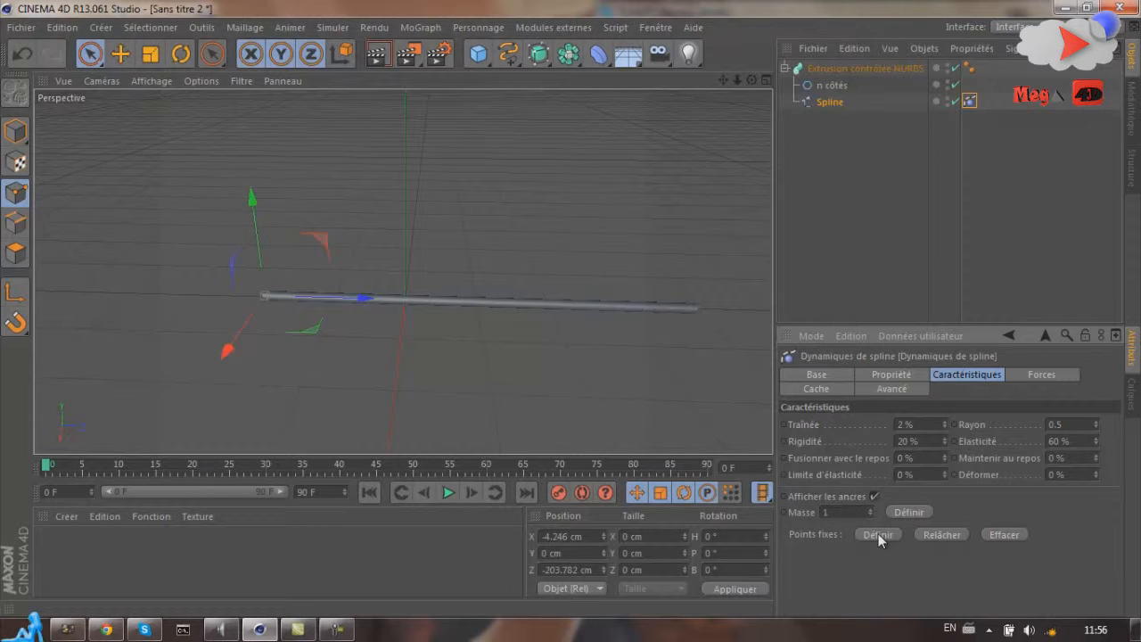
drag(751, 80, 449, 334)
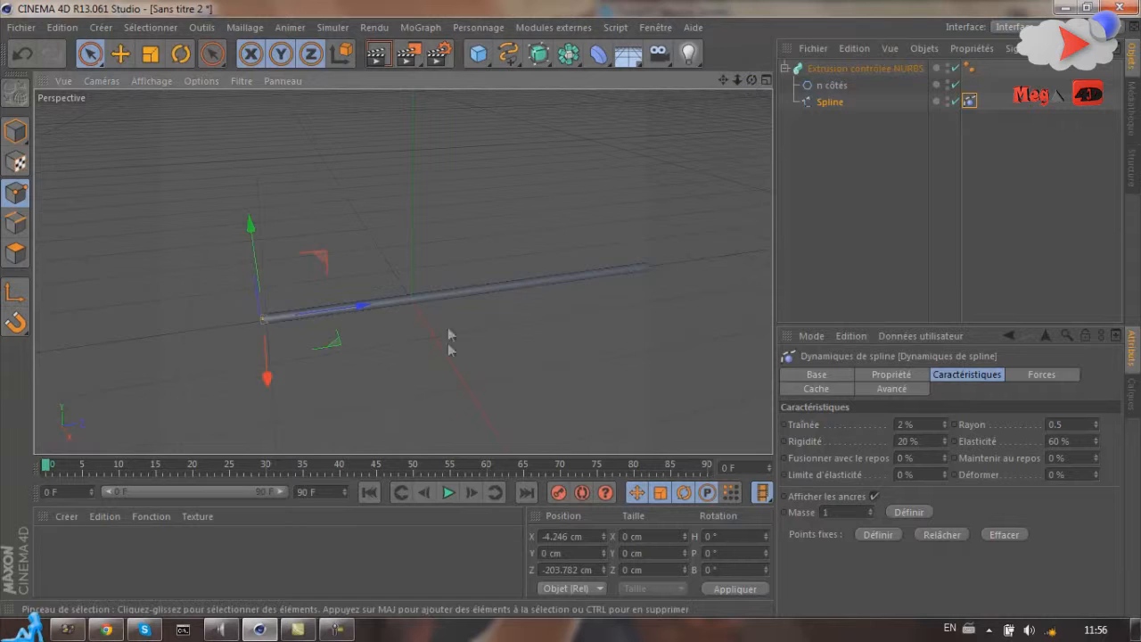
Play the animation to check how the bar swings from its fixed end, and return to frame 1.
click(448, 492)
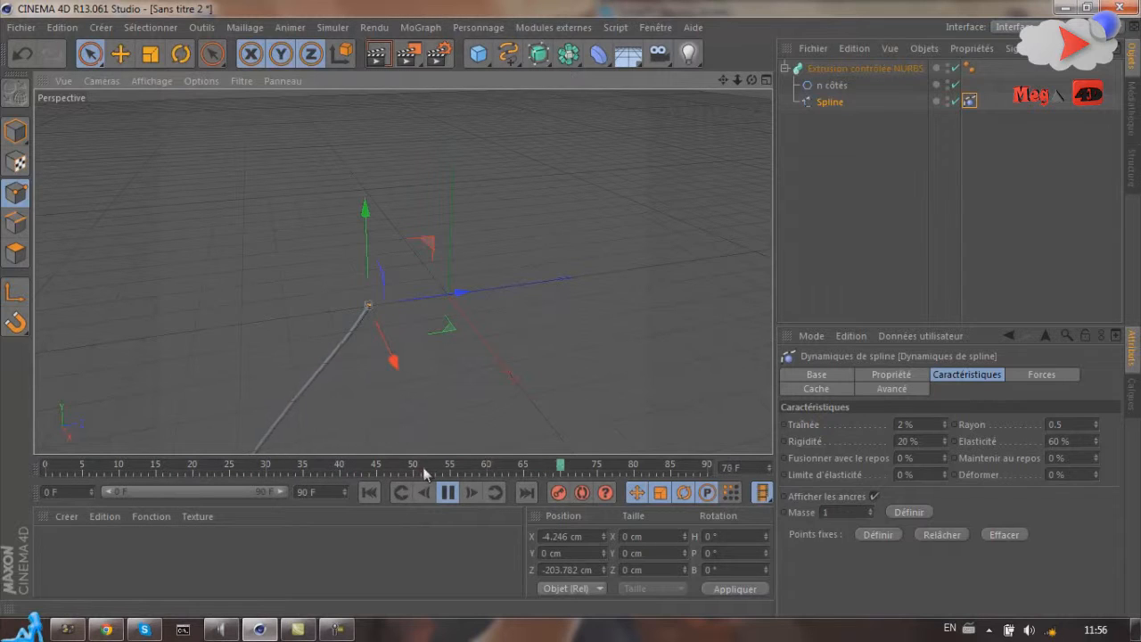
click(448, 492)
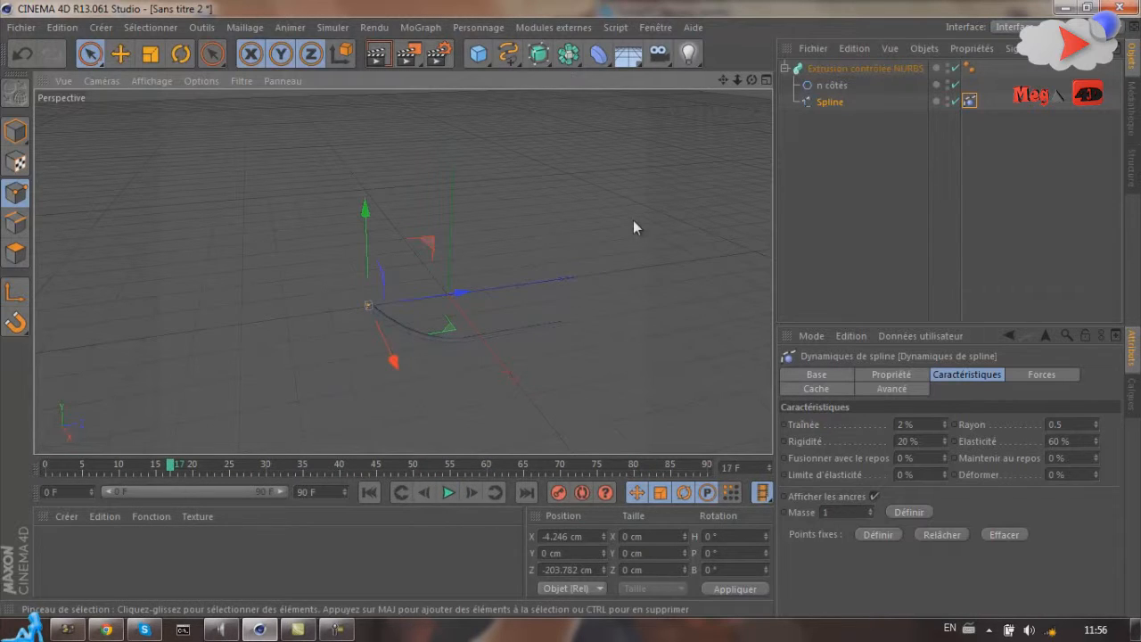
drag(171, 465, 51, 465)
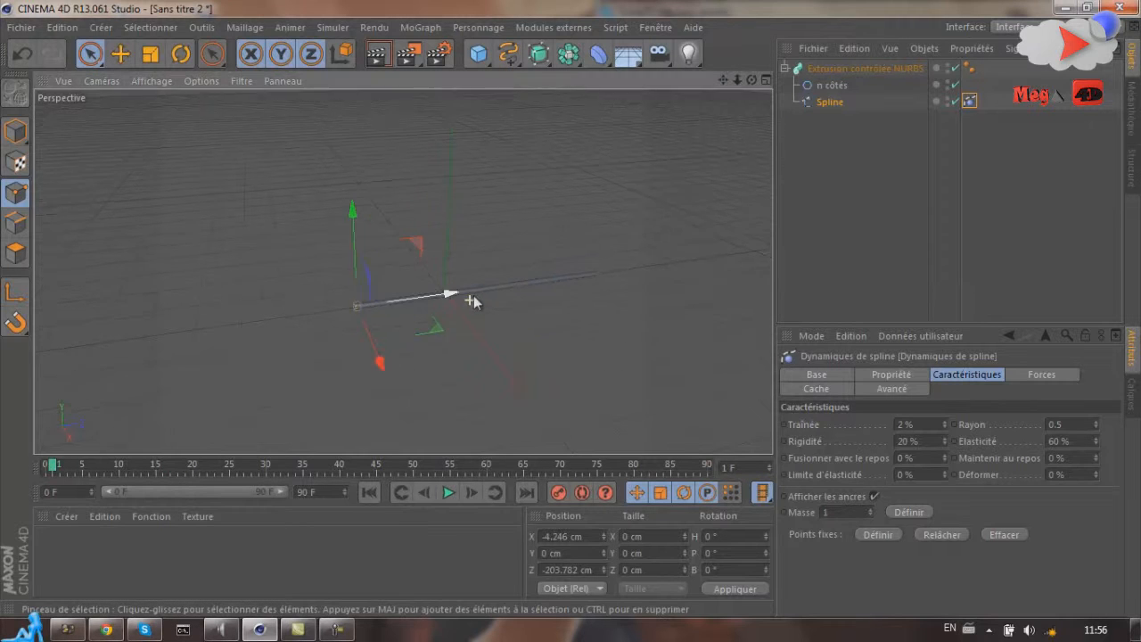
alt+drag(471, 301, 578, 254)
drag(752, 80, 575, 309)
Review the Propriété, Forces, Base and Cache settings of the Dynamiques de spline tag.
click(918, 386)
click(901, 376)
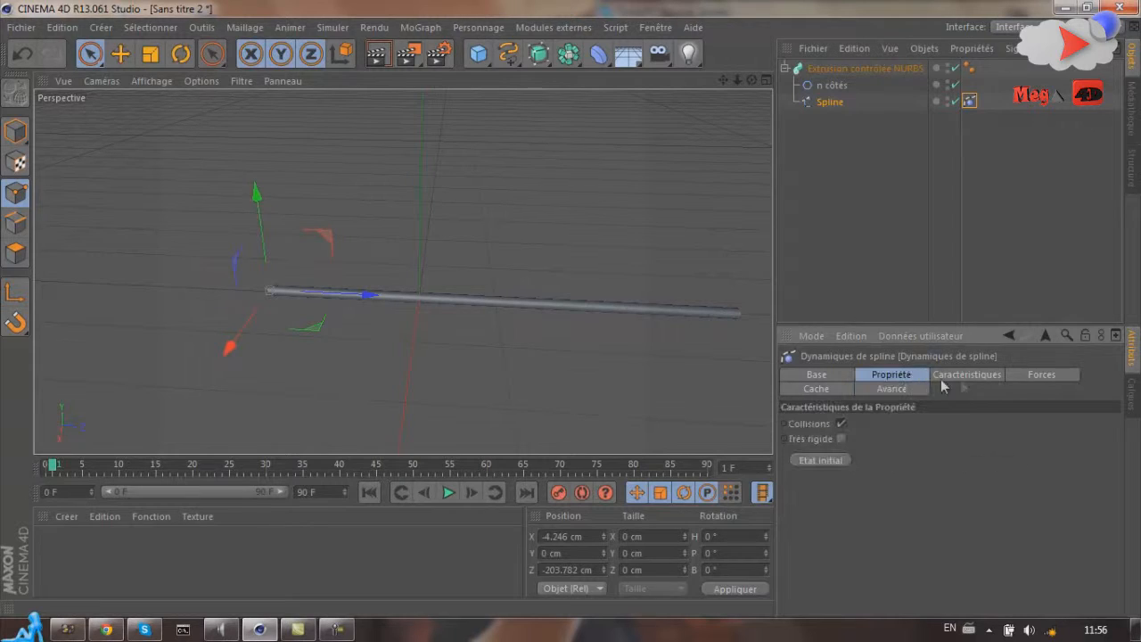
click(1038, 376)
click(816, 374)
click(816, 390)
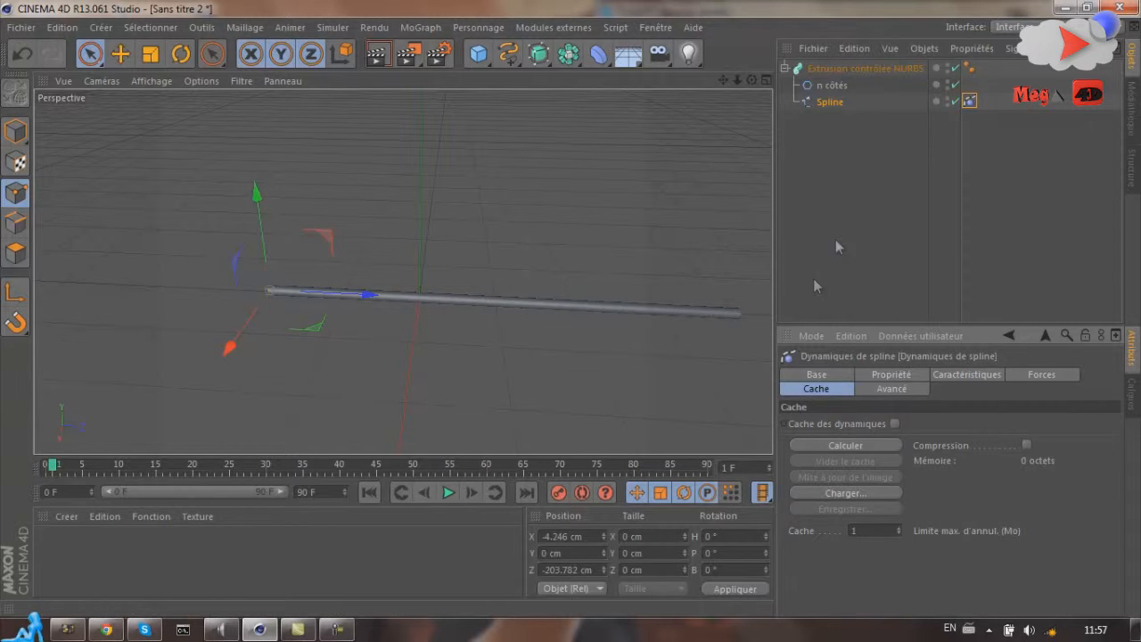
Examine the Extrusion contrôlée NURBS object's settings down to its Mise à l'échelle curve, and inspect the bar's segments up close.
click(879, 64)
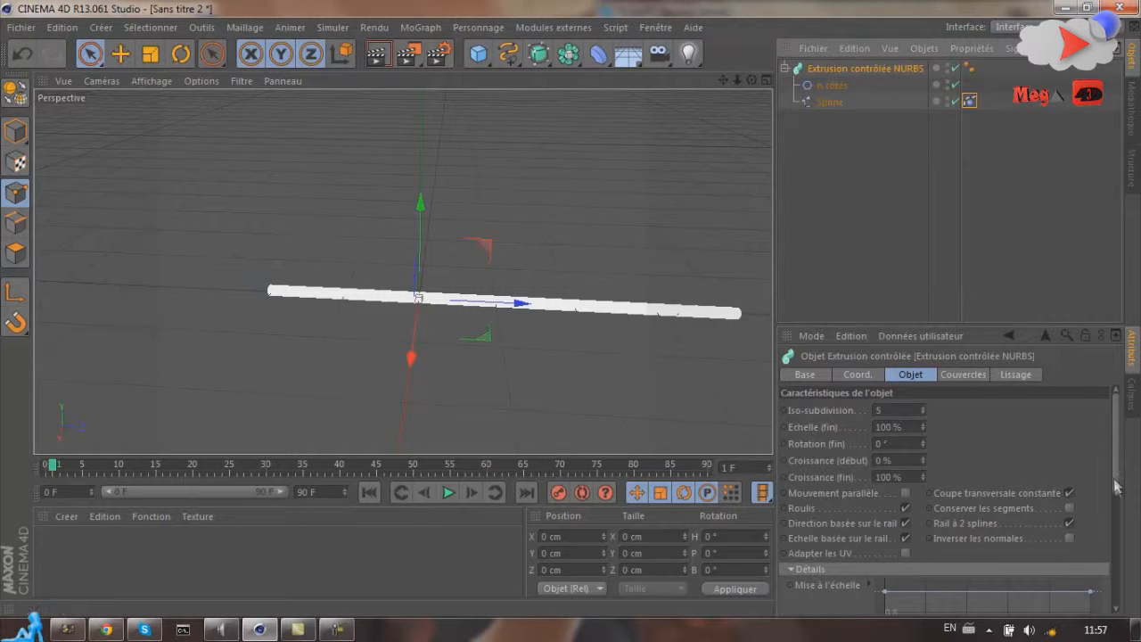
drag(1121, 432, 1128, 492)
scroll(182, 273, down, 4)
scroll(437, 298, up, 2)
scroll(437, 299, up, 6)
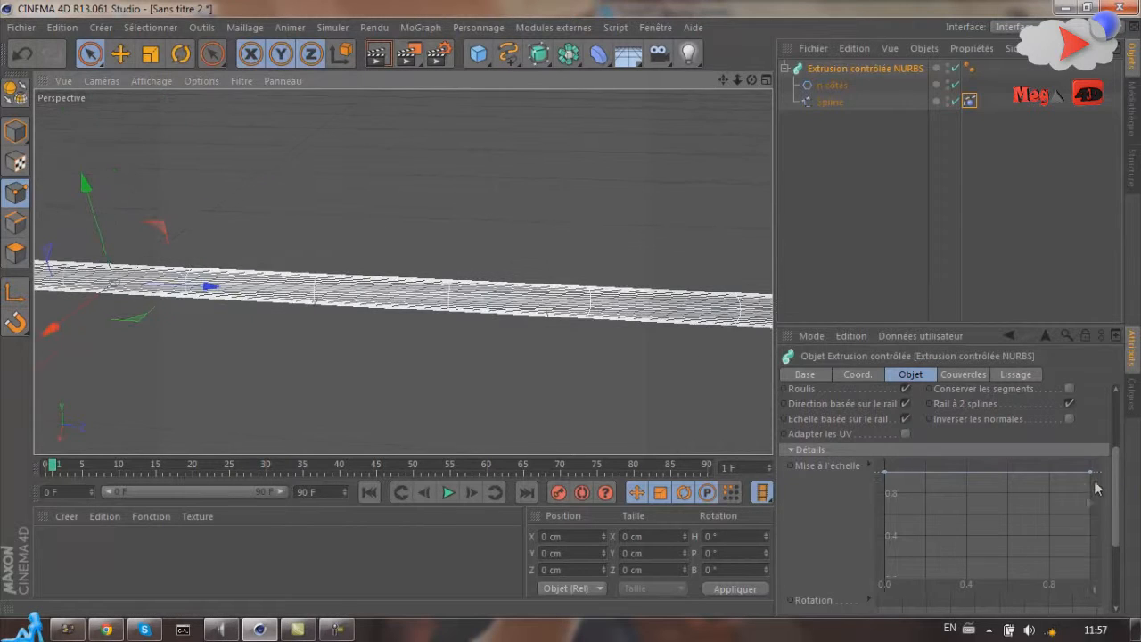
scroll(422, 247, down, 5)
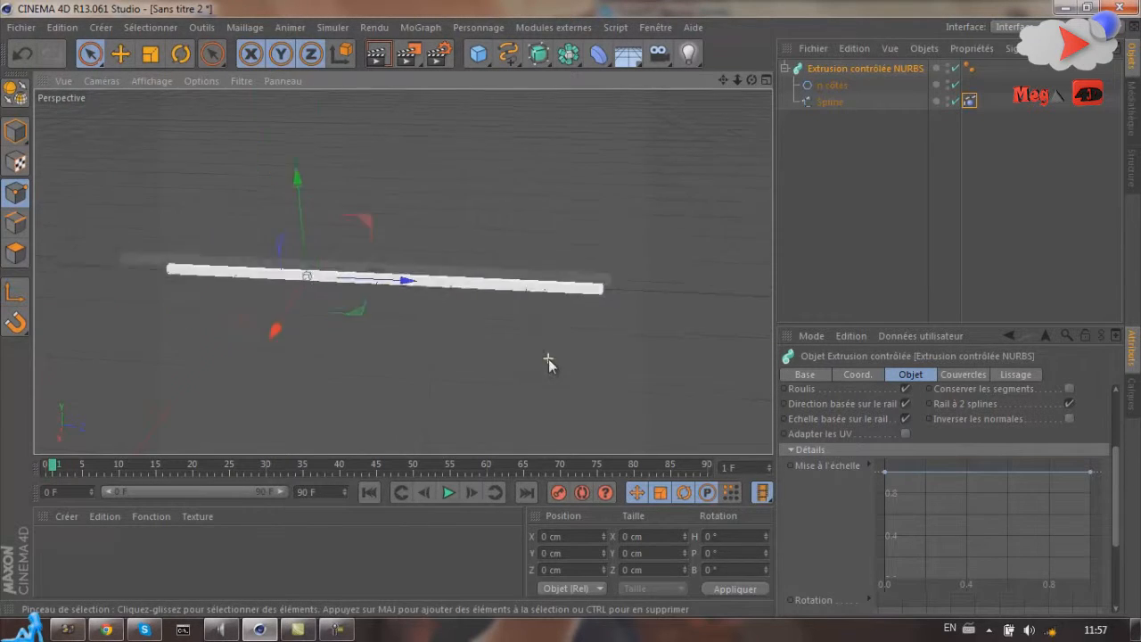
scroll(419, 291, up, 1)
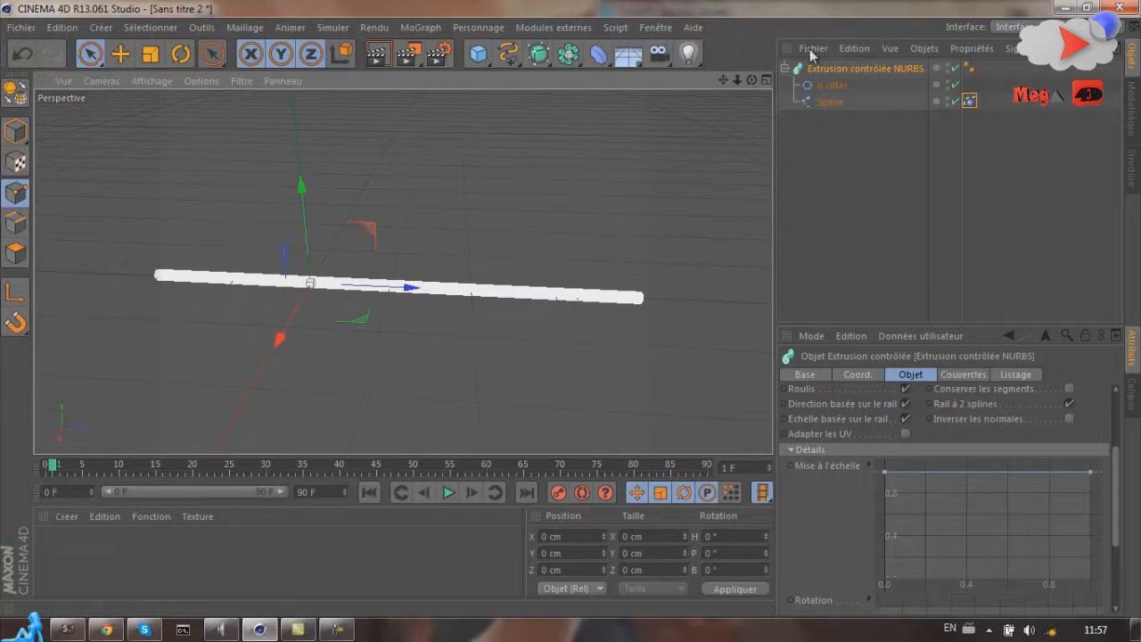
click(867, 151)
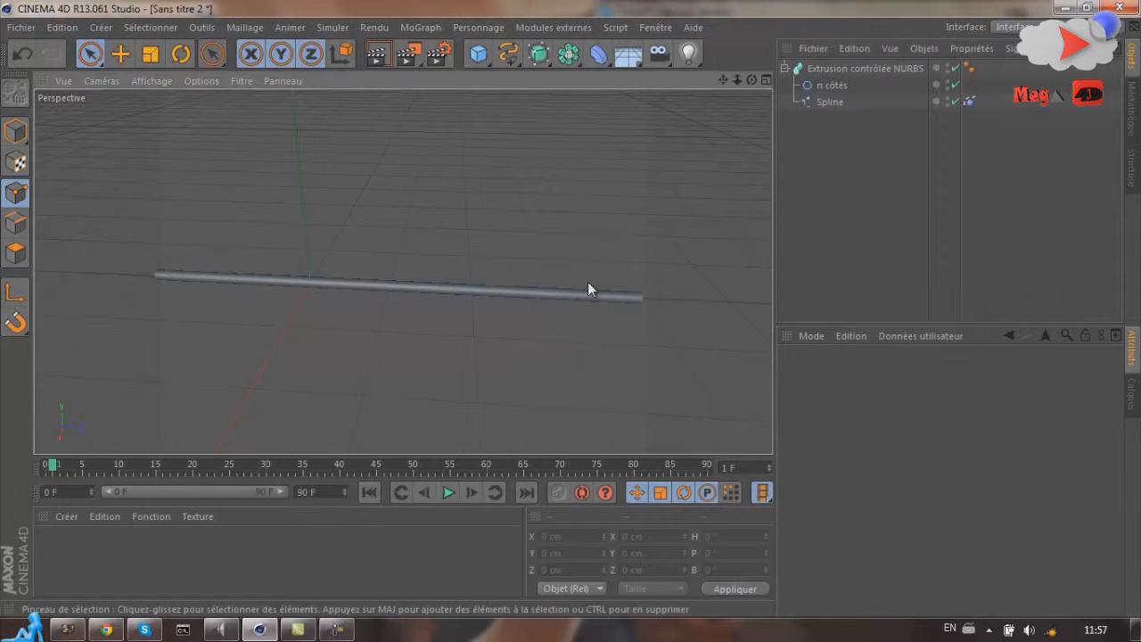
Taper the Extrusion contrôlée NURBS by lowering the end of its Mise à l'échelle curve to about 0.25.
click(855, 70)
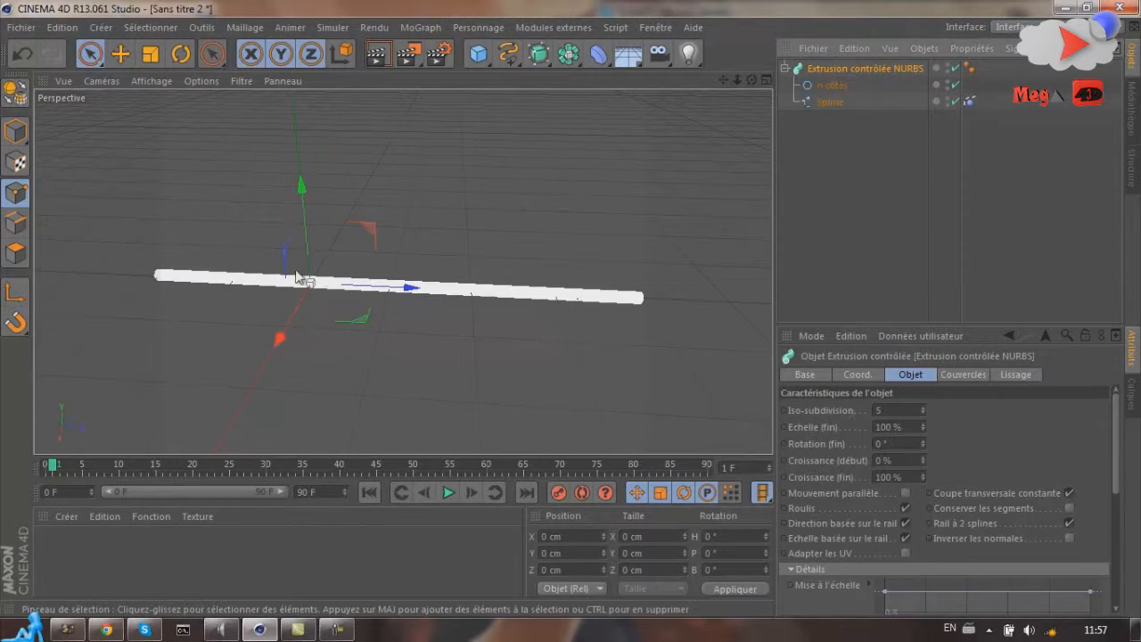
scroll(1117, 458, down, 5)
drag(1091, 420, 1014, 453)
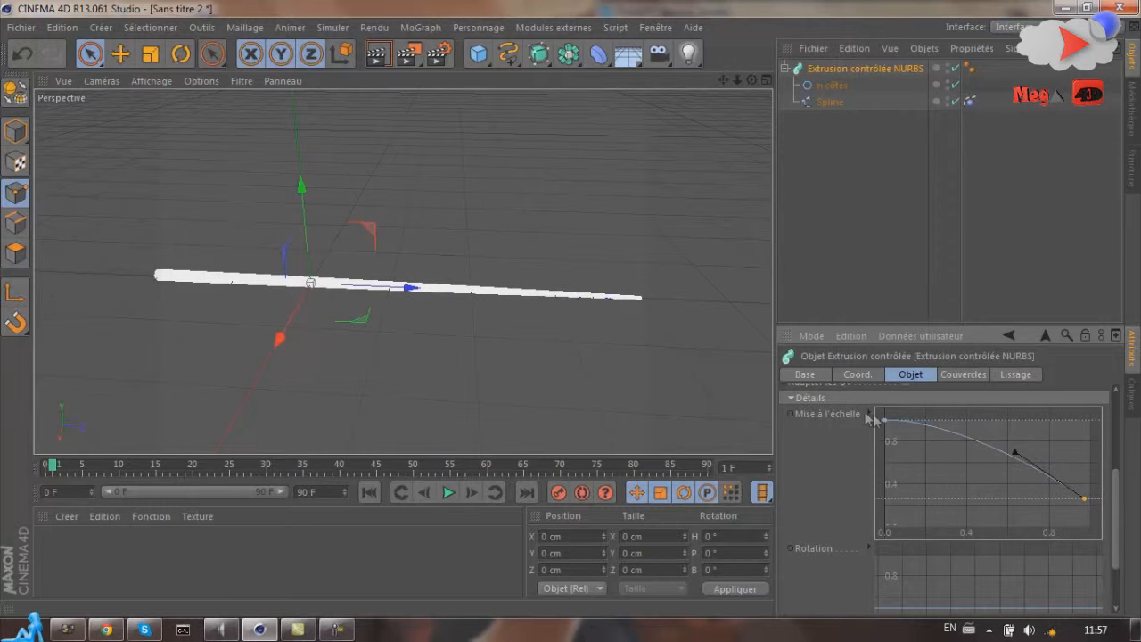
Lower the Mise à l'échelle curve's start point to about 0.85 and its end point to about 0.15, then deselect the object.
click(886, 422)
mouse_move(887, 426)
mouse_down()
mouse_move(880, 455)
mouse_move(892, 434)
mouse_up()
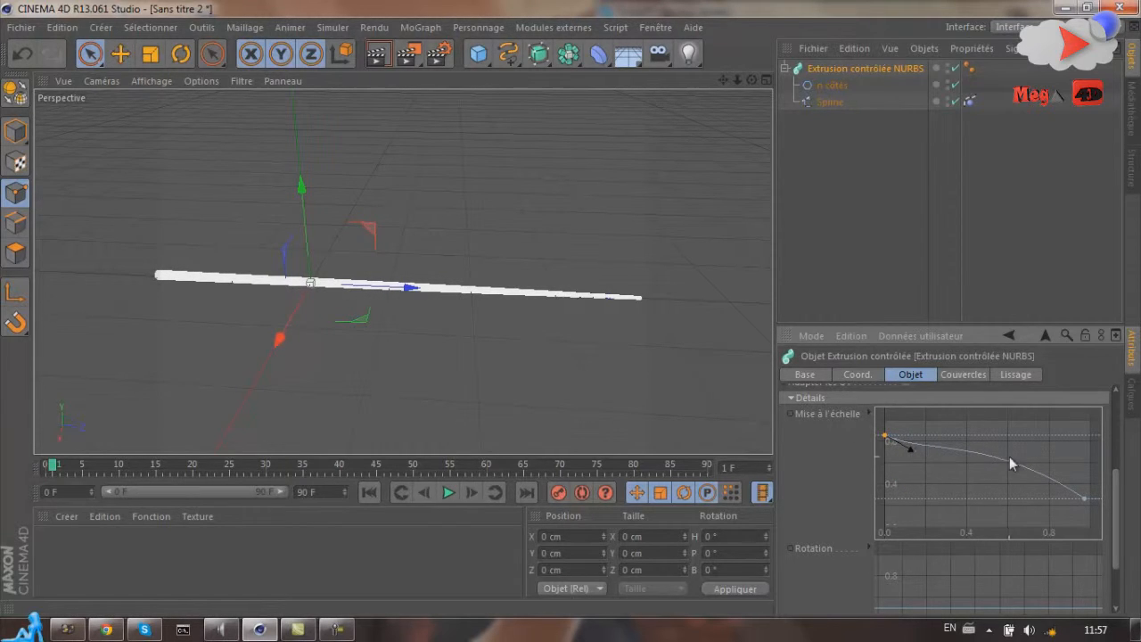
click(1085, 500)
mouse_move(1084, 500)
mouse_down()
mouse_move(1090, 508)
mouse_move(1074, 509)
mouse_up()
drag(1067, 499, 1073, 515)
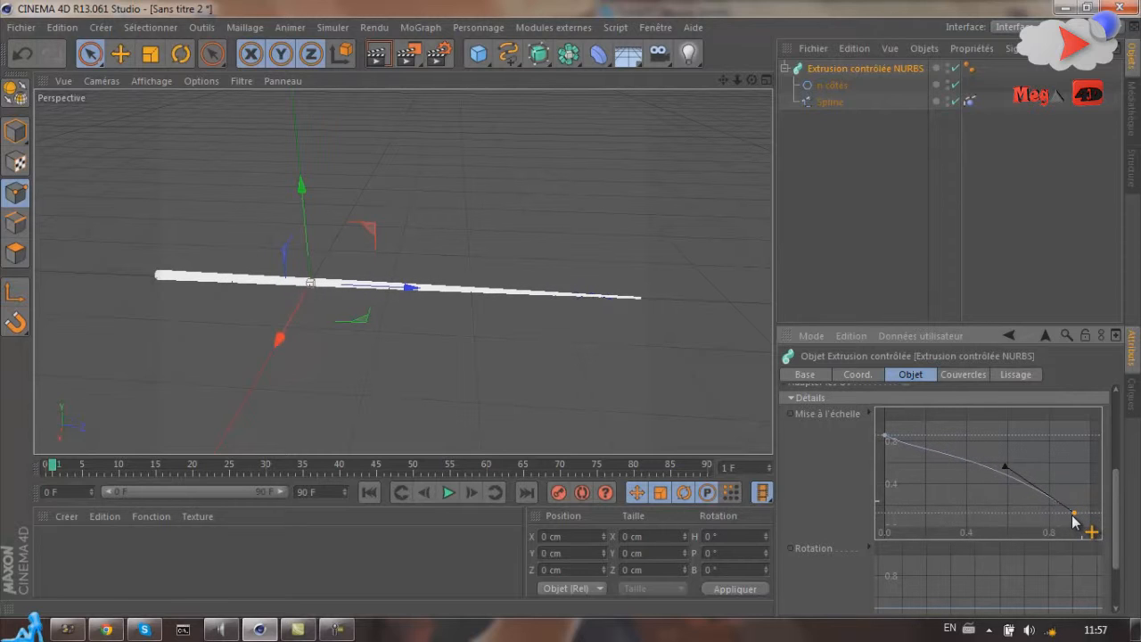
drag(751, 81, 709, 223)
click(825, 123)
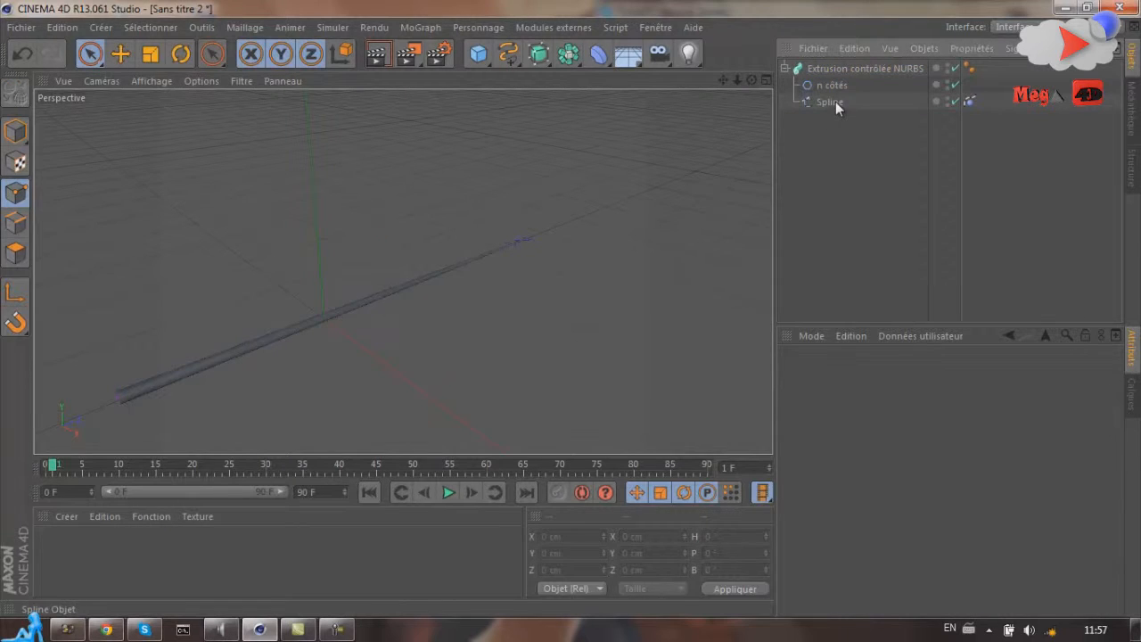
Inspect the taper, and reshape the Mise à l'échelle curve to start at full scale and end at about 0.4.
drag(751, 80, 632, 355)
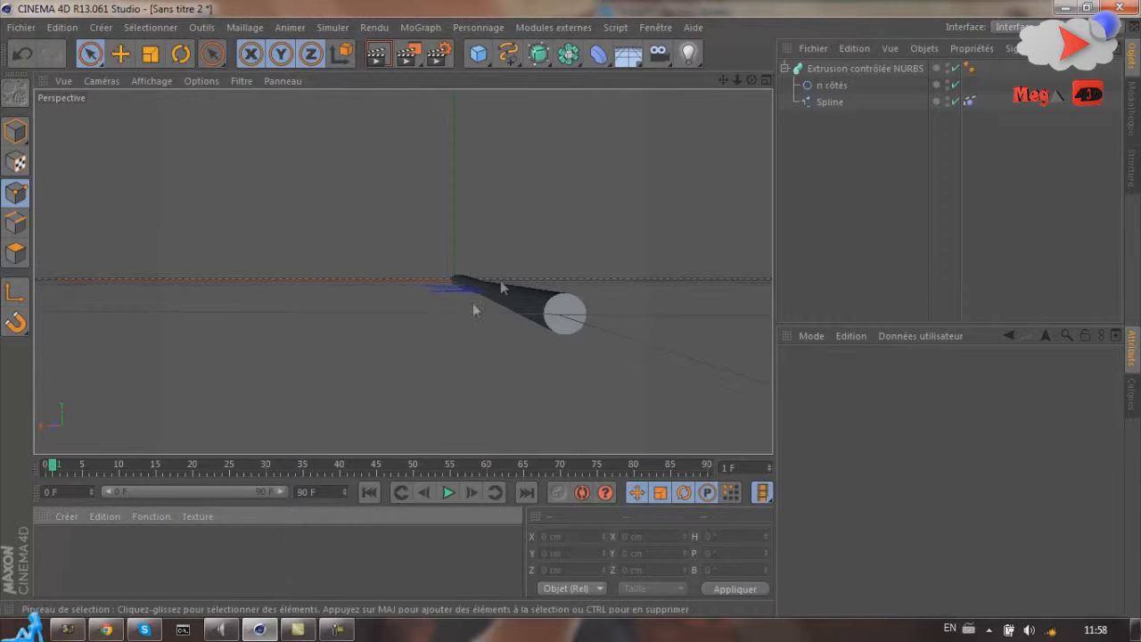
drag(752, 80, 574, 314)
click(868, 67)
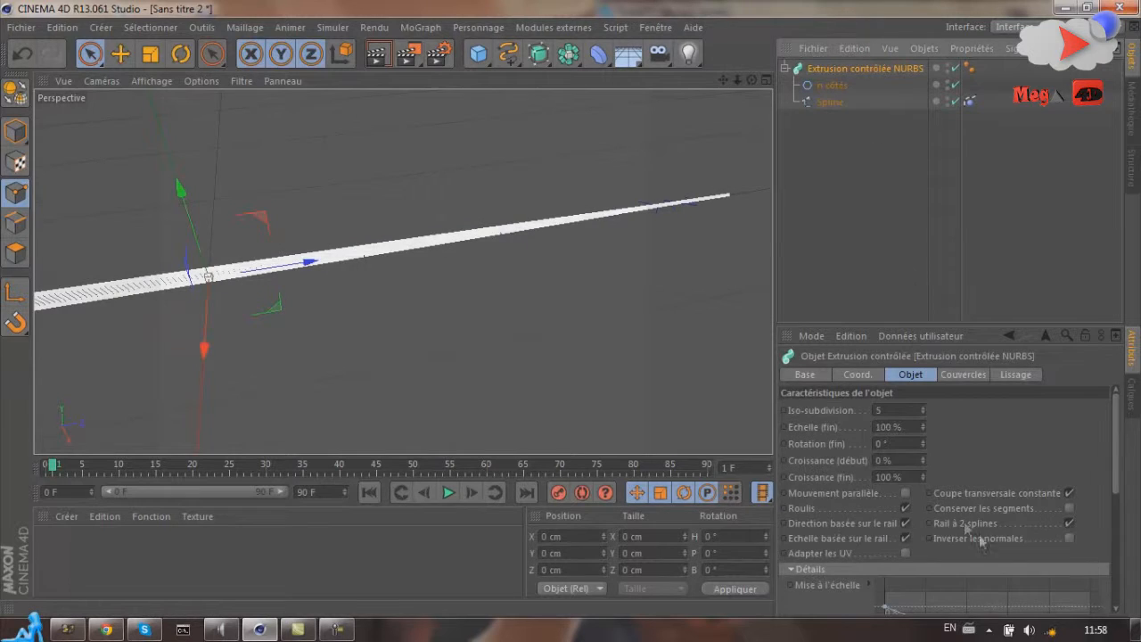
scroll(1123, 486, down, 5)
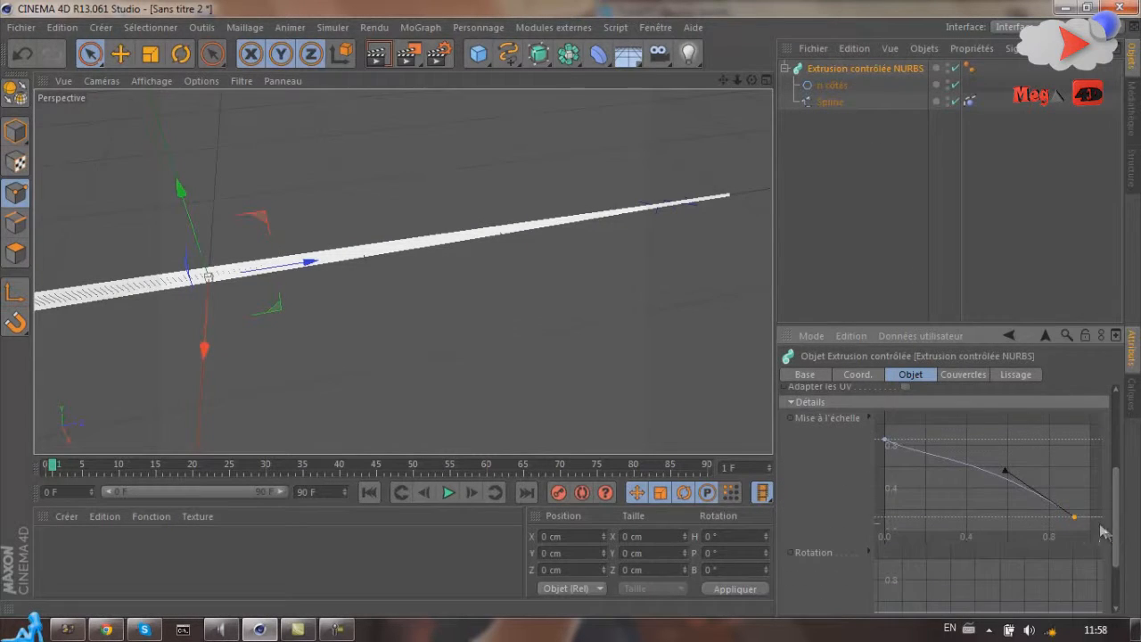
drag(1068, 511, 1070, 505)
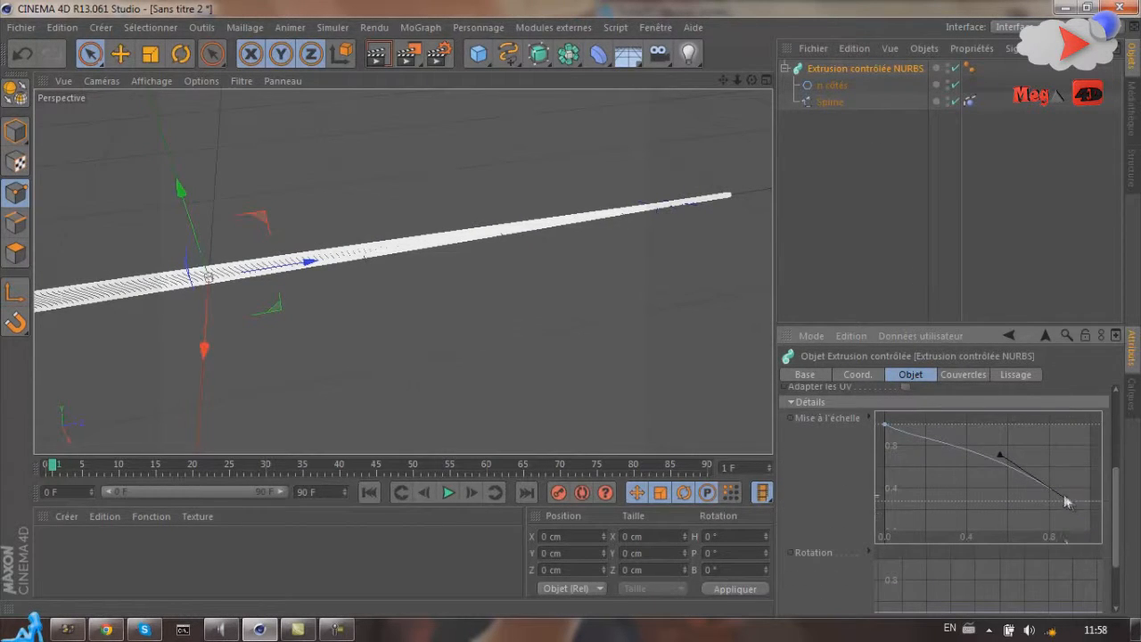
mouse_move(1000, 458)
mouse_down()
mouse_move(930, 459)
mouse_move(996, 452)
mouse_move(1026, 426)
mouse_move(997, 475)
mouse_up()
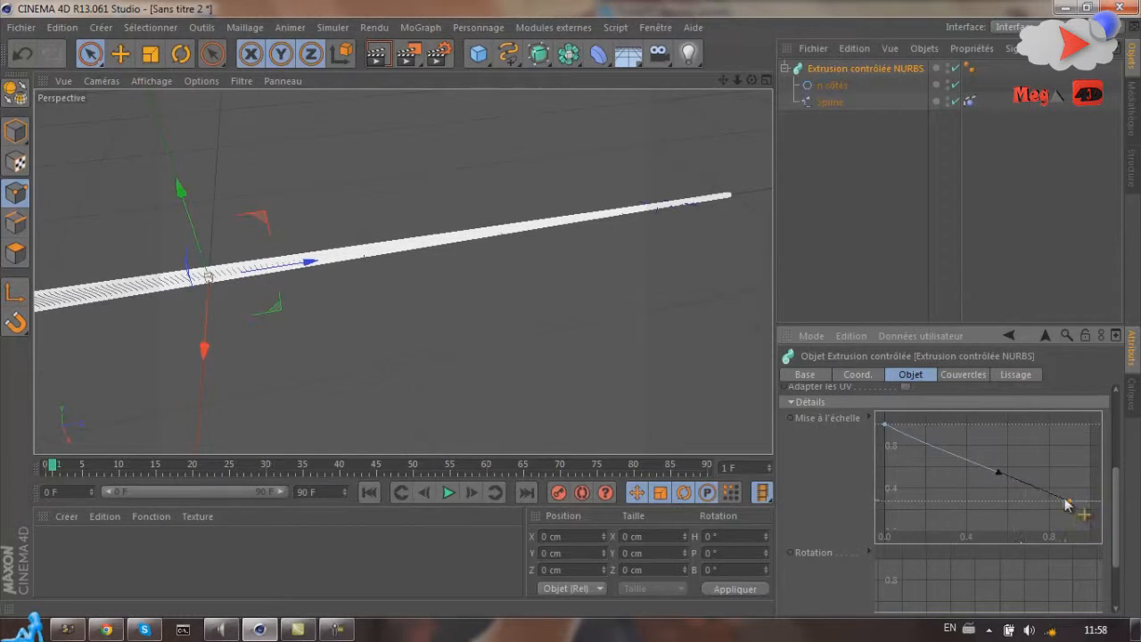
mouse_move(1072, 500)
mouse_down()
mouse_move(1089, 476)
mouse_move(1086, 486)
mouse_up()
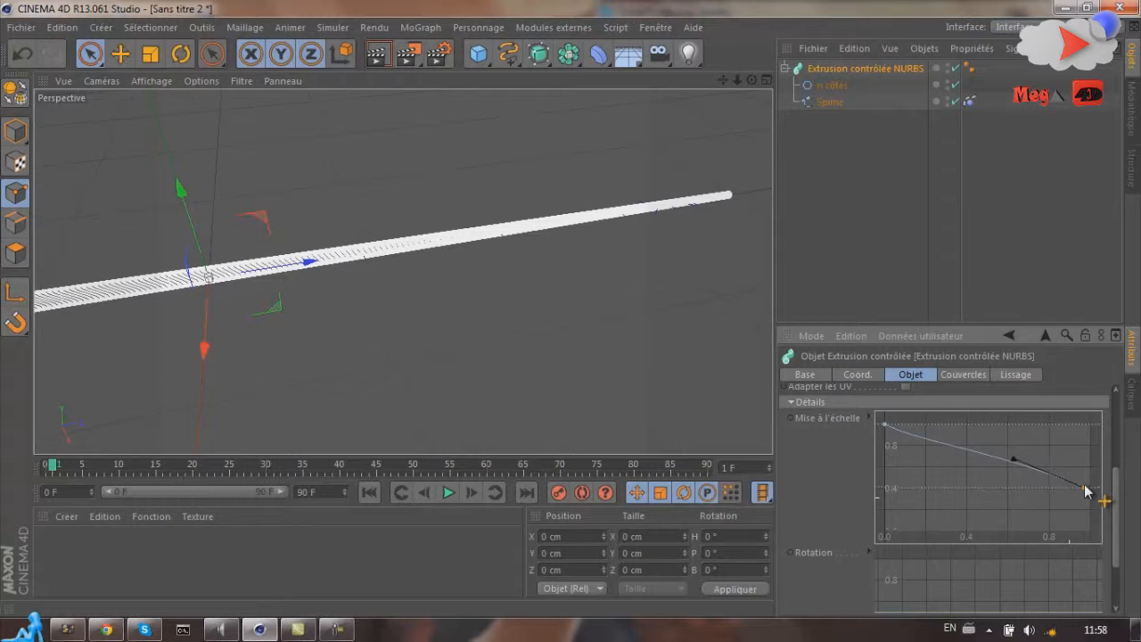
Raise the tangent of the Mise à l'échelle curve's end point to full scale so the curve bulges upward.
ctrl+click(1013, 459)
click(1081, 487)
drag(1013, 458, 998, 426)
scroll(587, 293, down, 2)
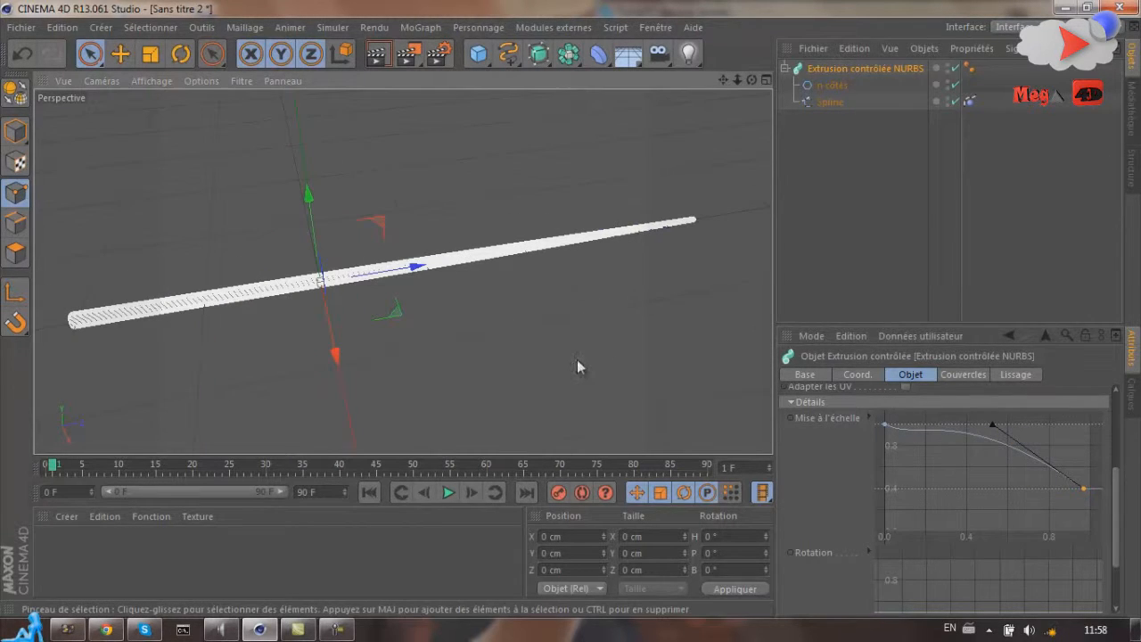
drag(752, 80, 413, 274)
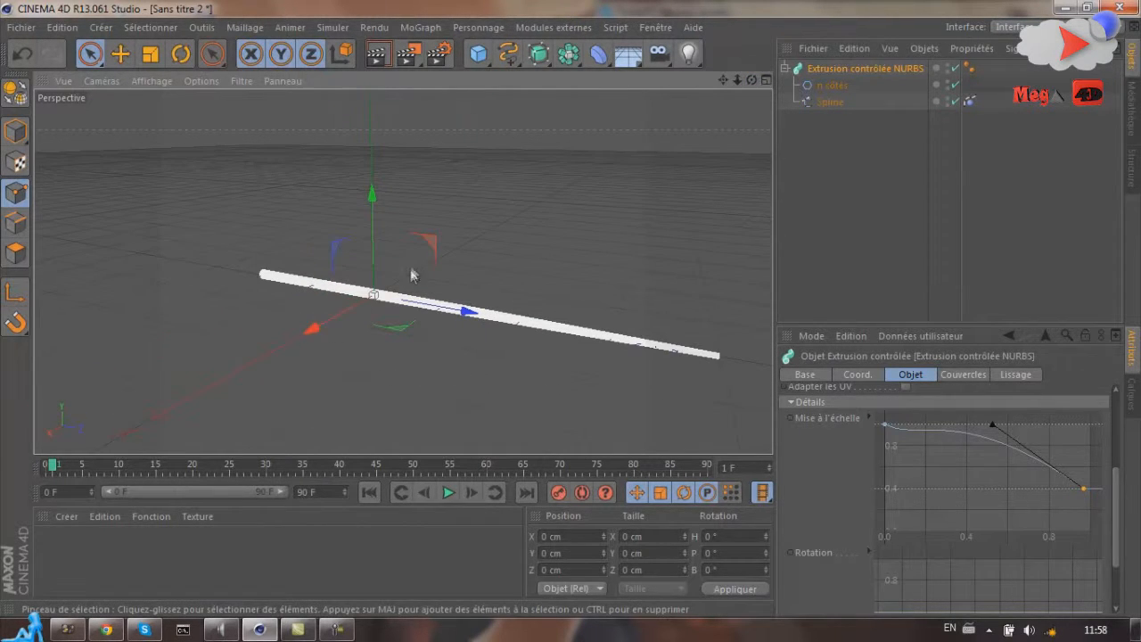
While the animation plays, lower the Mise à l'échelle curve's end point to about 0.1, and stop playback.
click(449, 492)
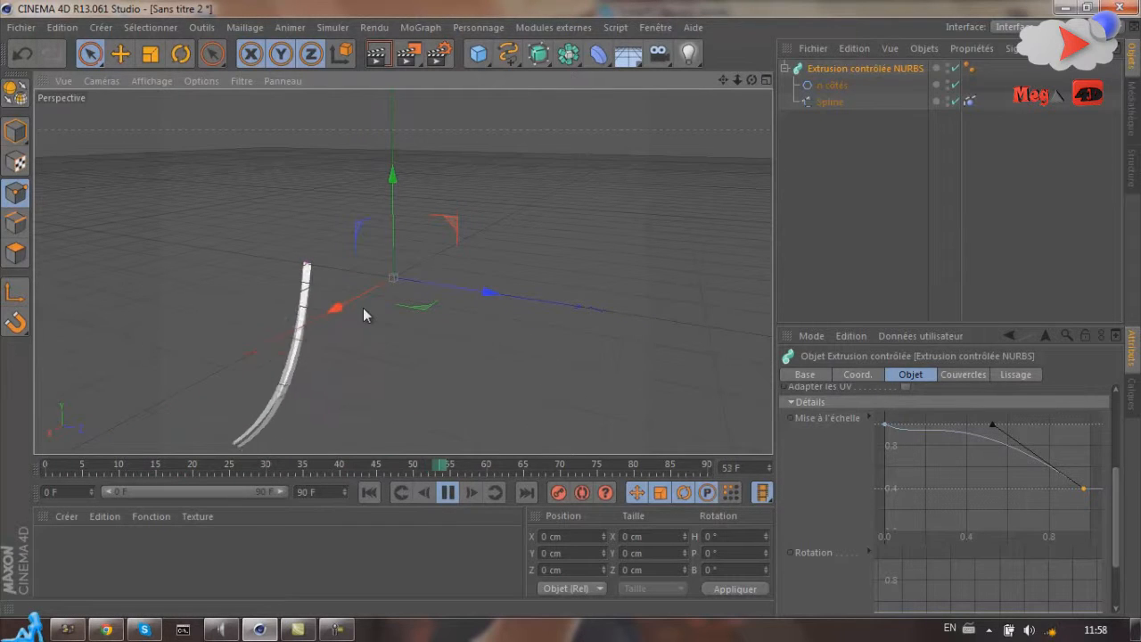
drag(1084, 489, 1087, 525)
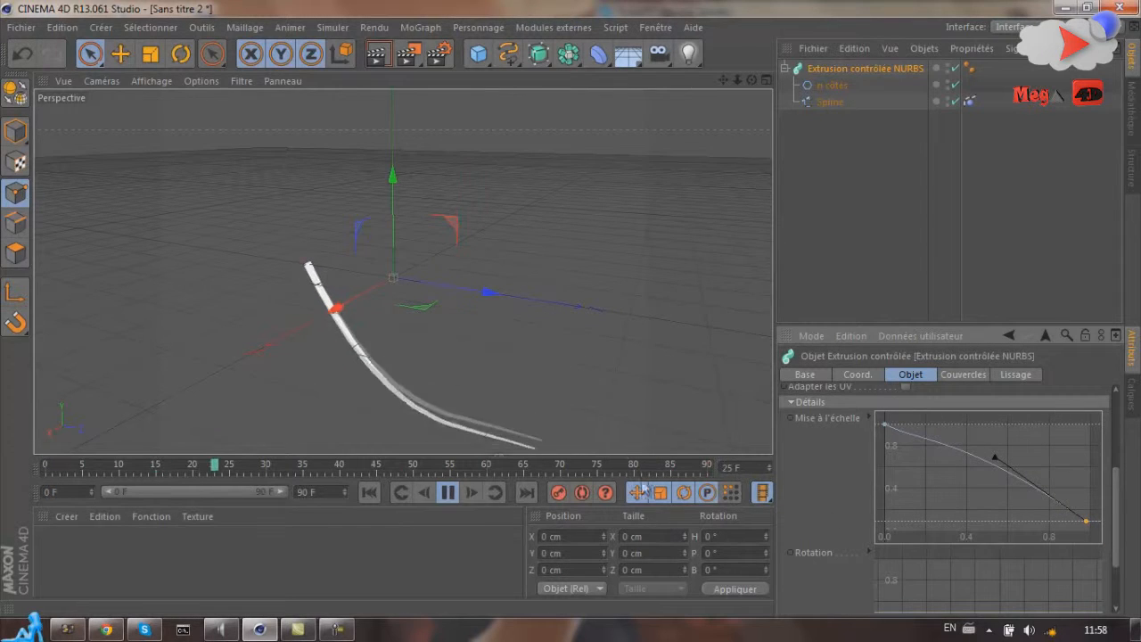
alt+middle_drag(562, 243, 584, 238)
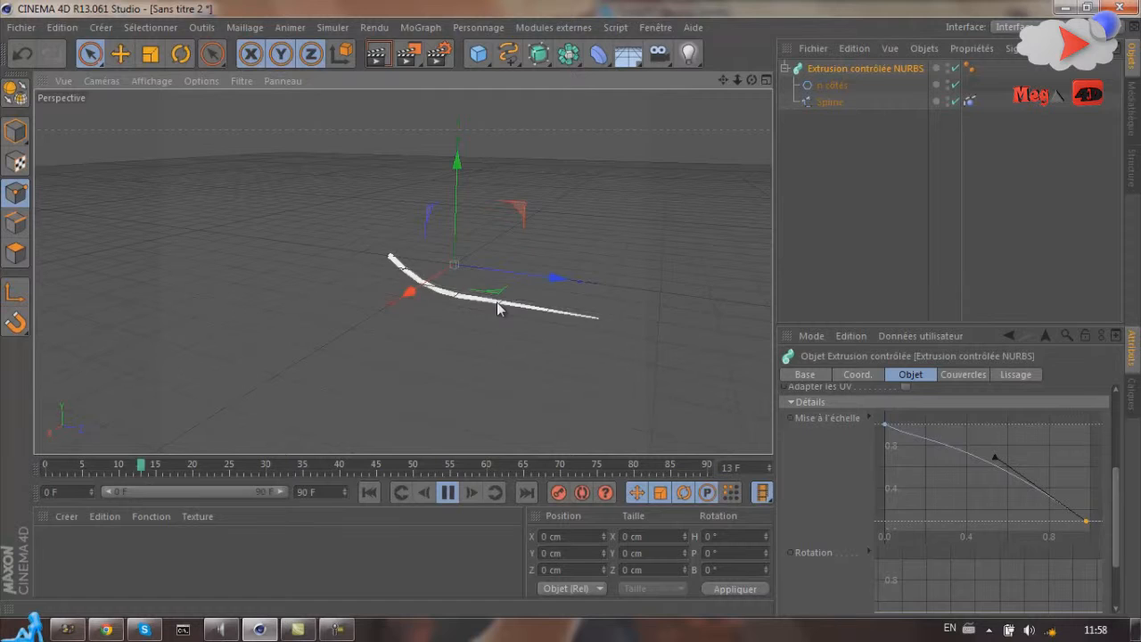
click(450, 493)
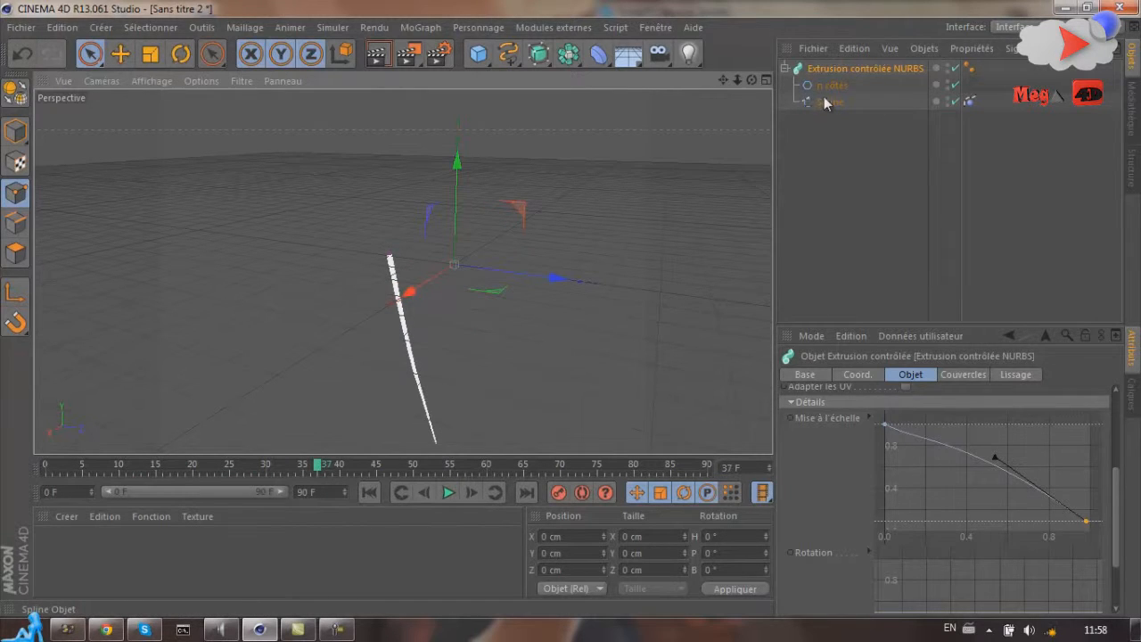
Rewind the animation to frame 0 and set the Spline's Type to Akima.
click(824, 100)
drag(318, 466, 173, 472)
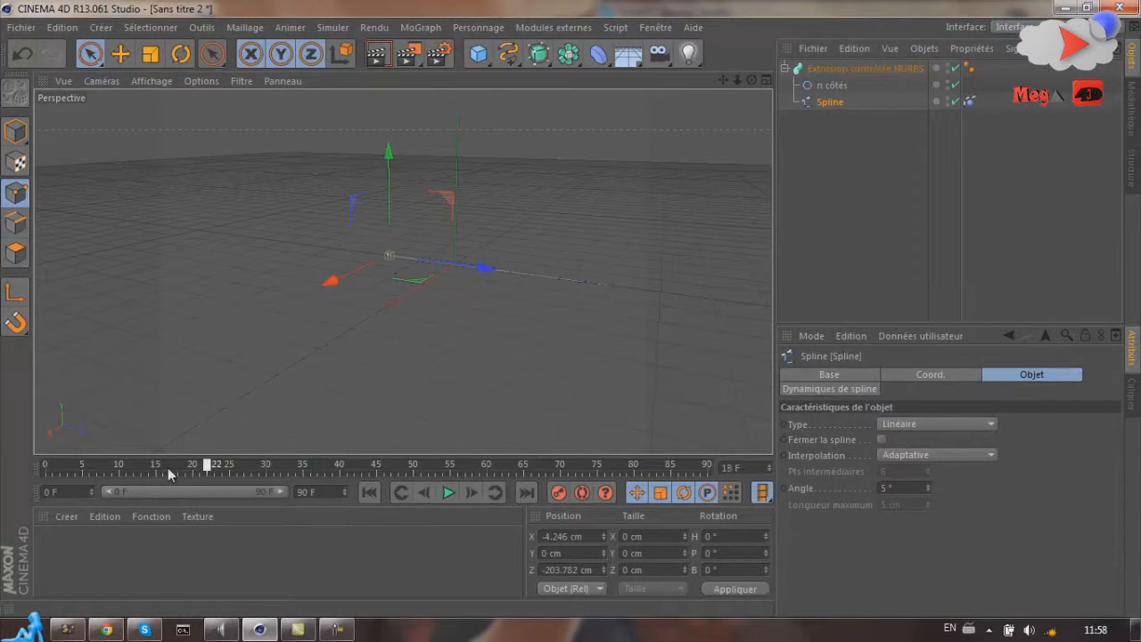
scroll(493, 257, up, 5)
drag(753, 81, 569, 318)
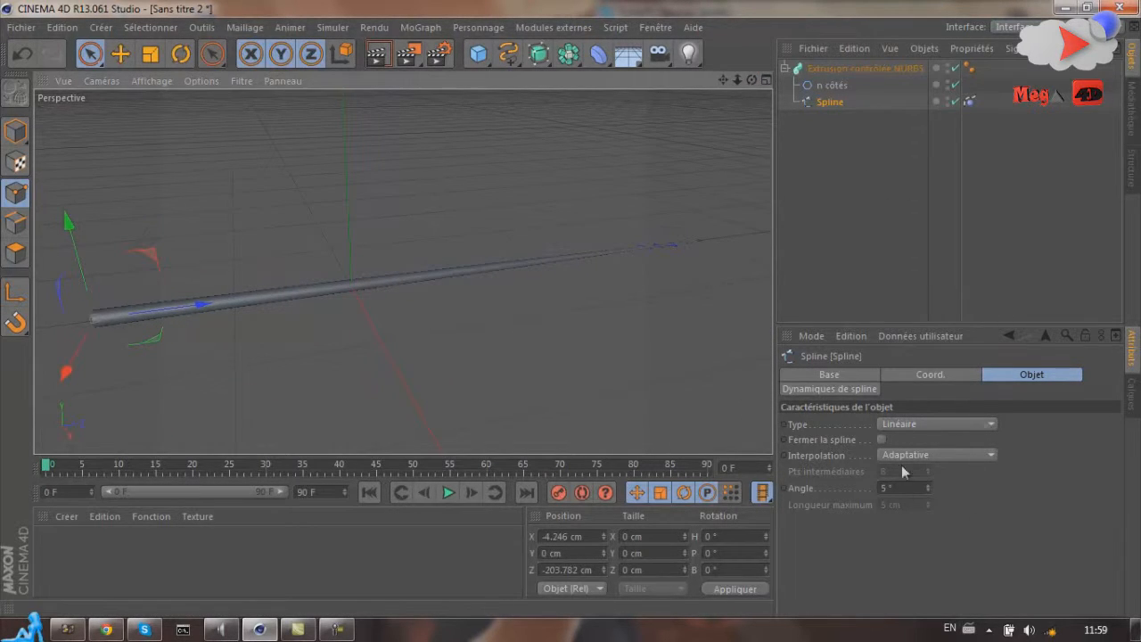
alt+drag(641, 335, 583, 288)
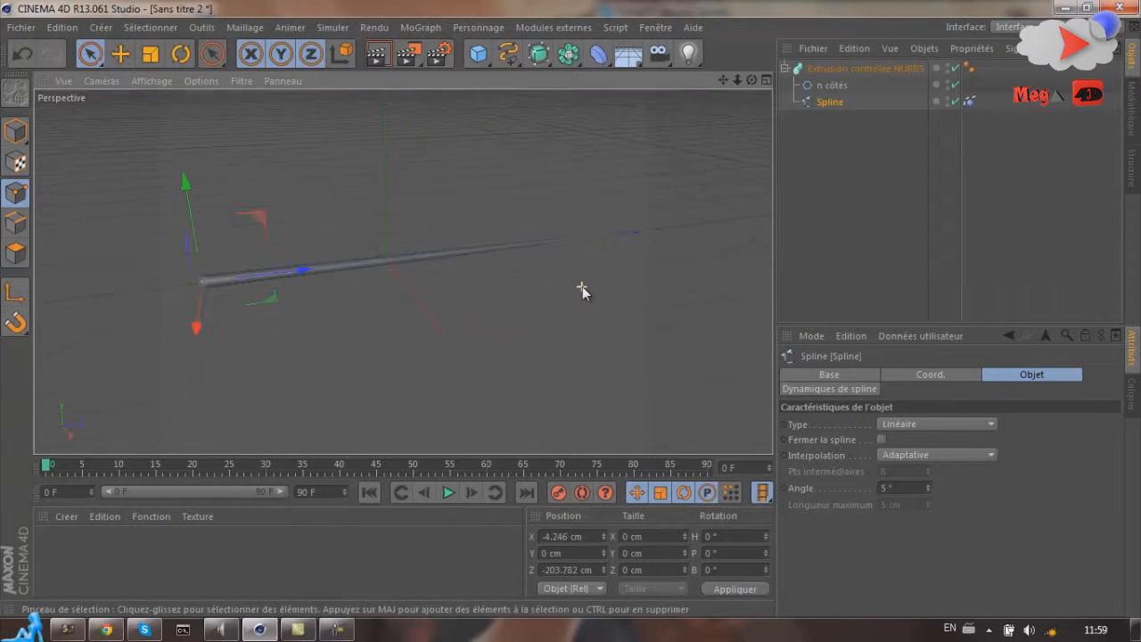
click(974, 429)
click(899, 477)
Play the simulation, extend the end frame and the preview range to 1000 F, and stop playback.
click(448, 493)
alt+drag(521, 344, 583, 279)
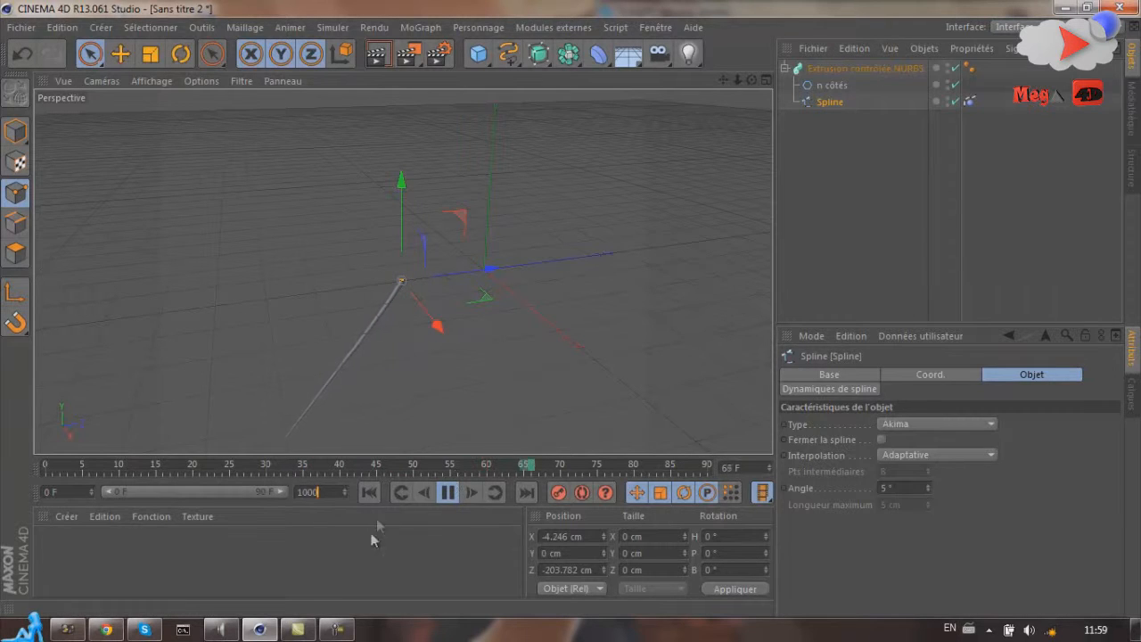
click(404, 513)
drag(134, 491, 285, 491)
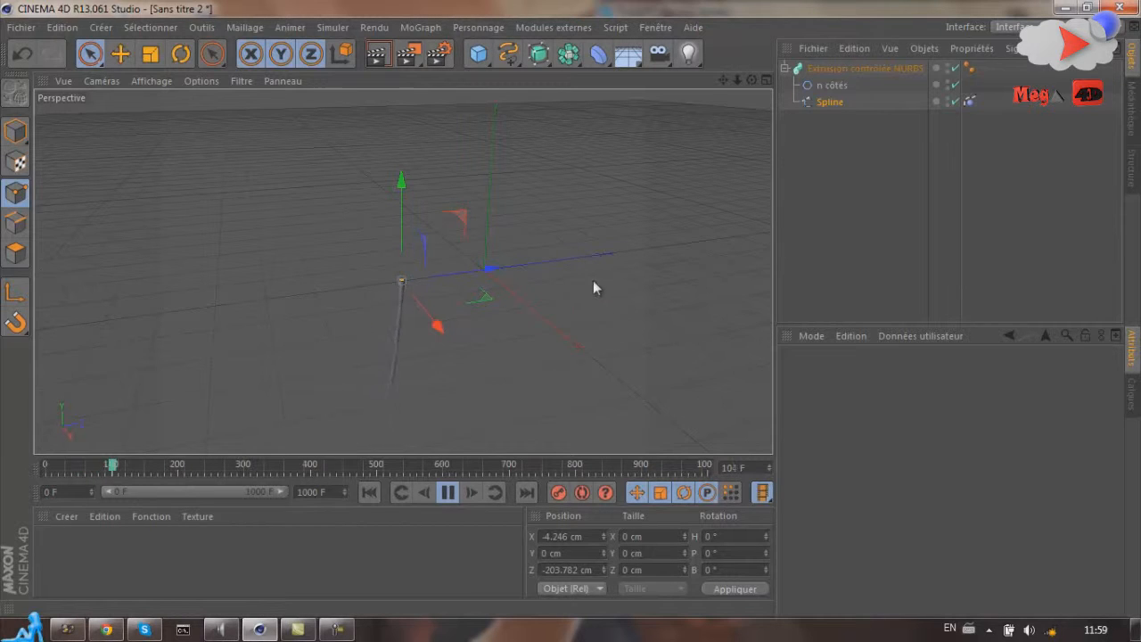
click(446, 499)
Return to frame 0 and display the Caractéristiques settings of the Spline's Dynamiques de spline tag.
click(970, 101)
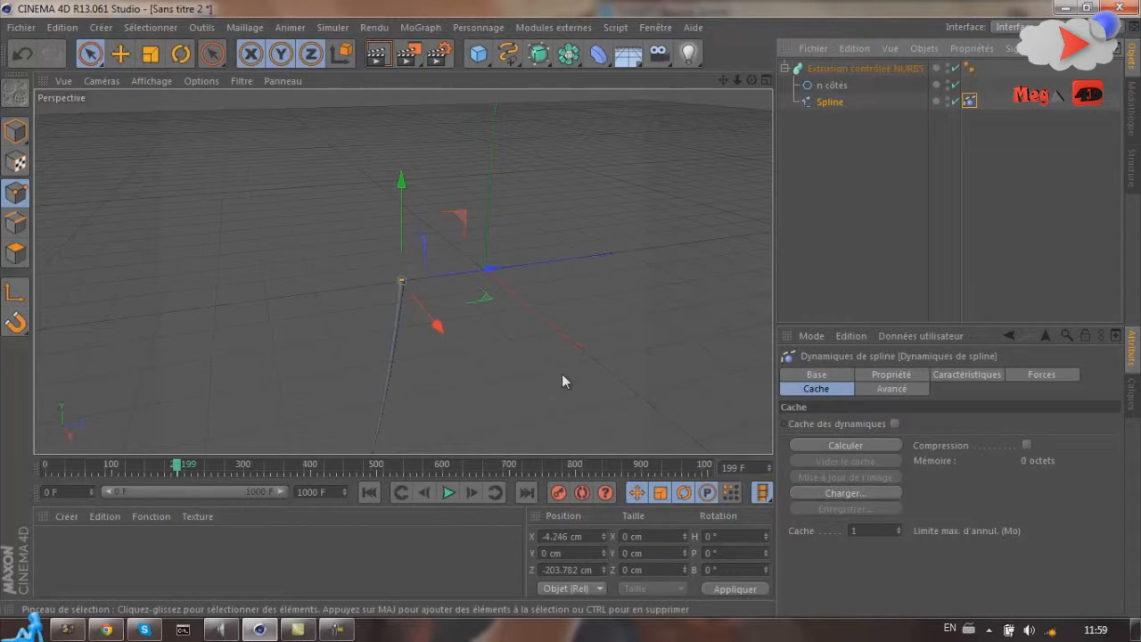
drag(179, 469, 46, 466)
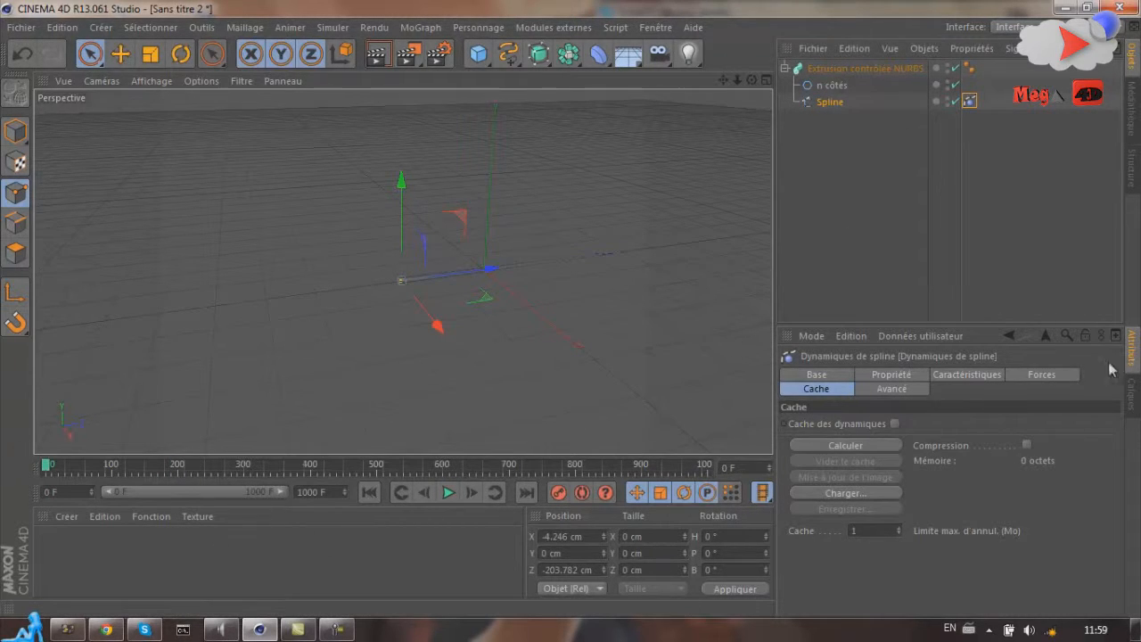
click(972, 374)
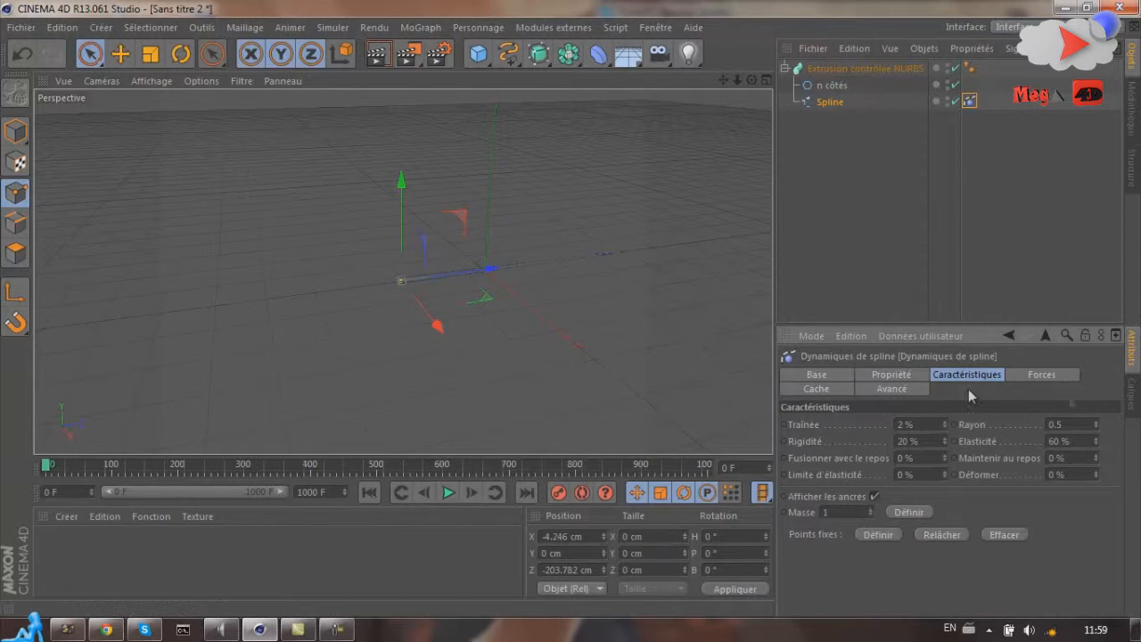
Set the spline dynamics Traînée to 75 % and play the simulation with the hanging bar in view.
scroll(547, 278, up, 2)
scroll(546, 277, up, 2)
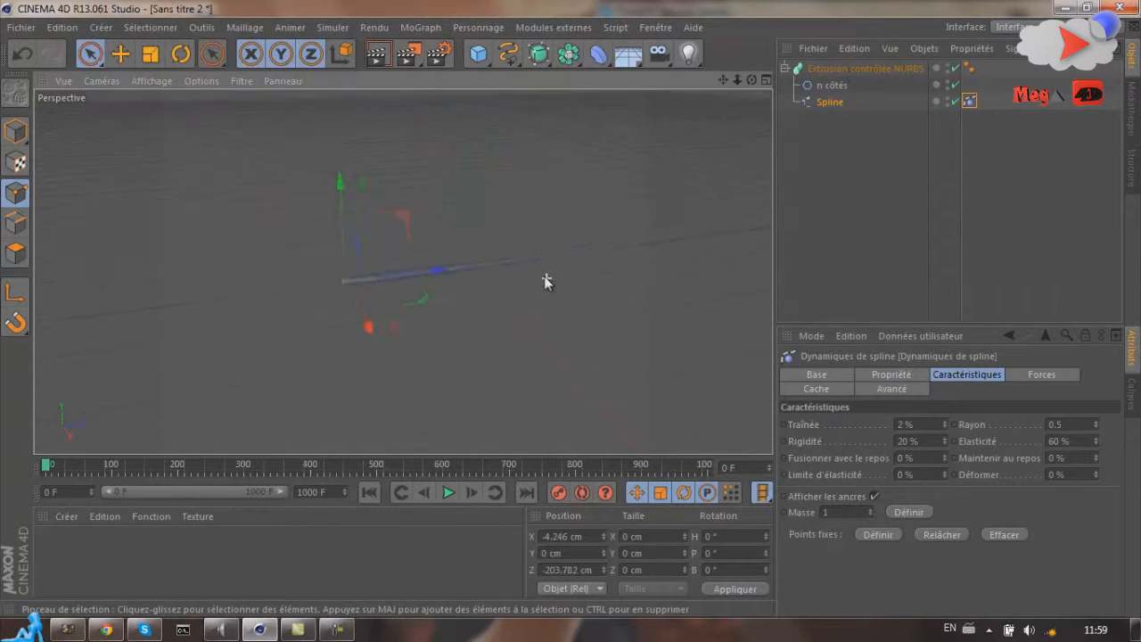
scroll(545, 276, down, 4)
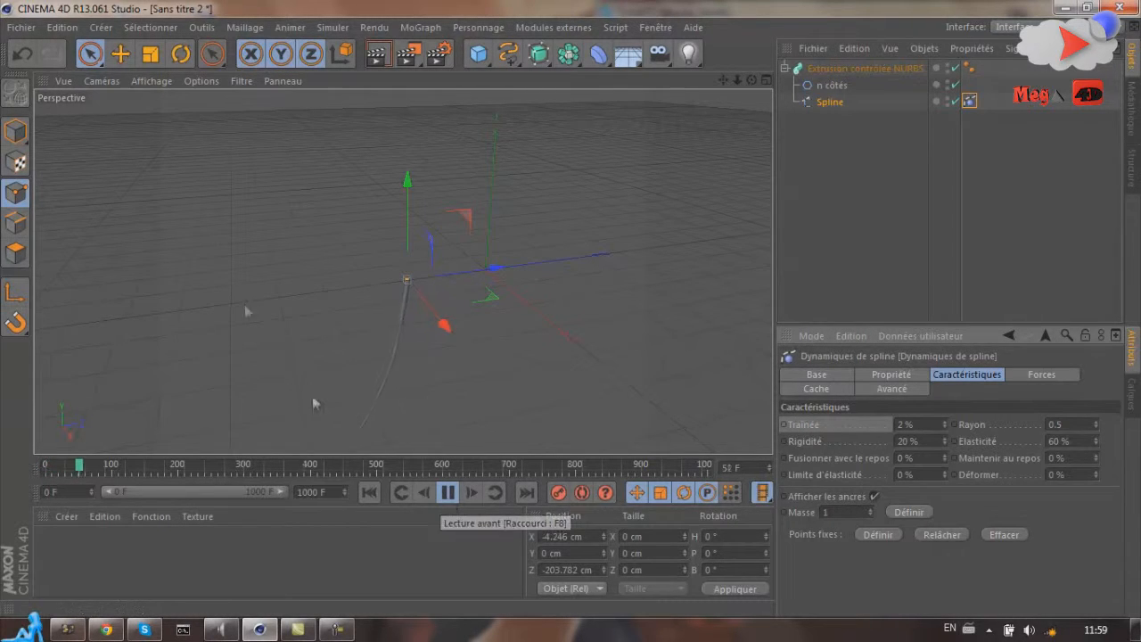
click(449, 493)
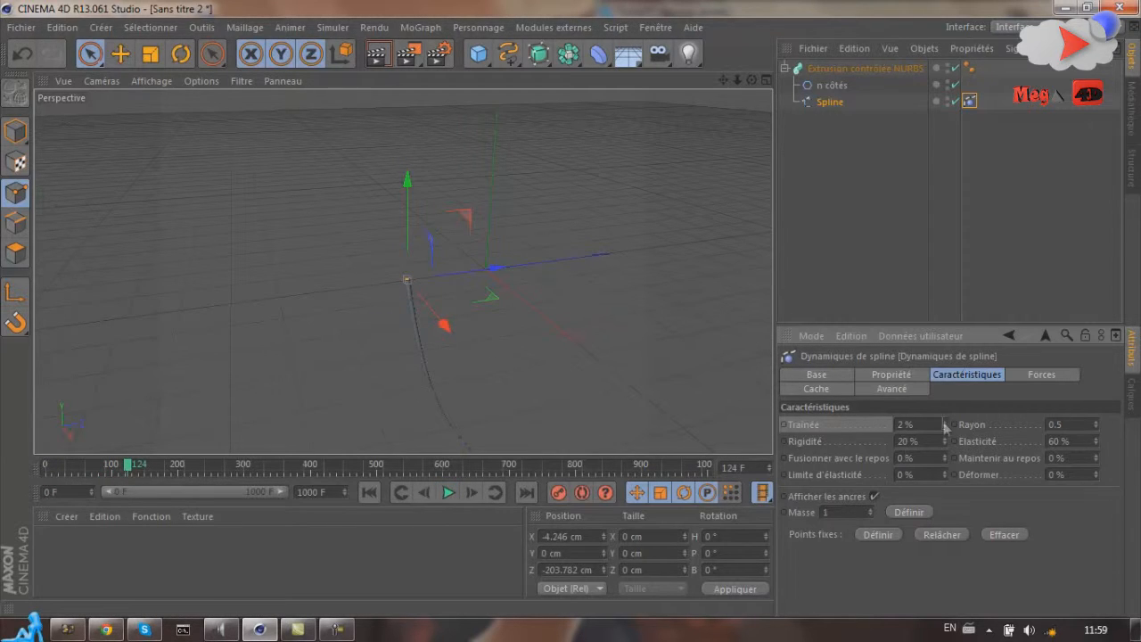
drag(942, 416, 942, 422)
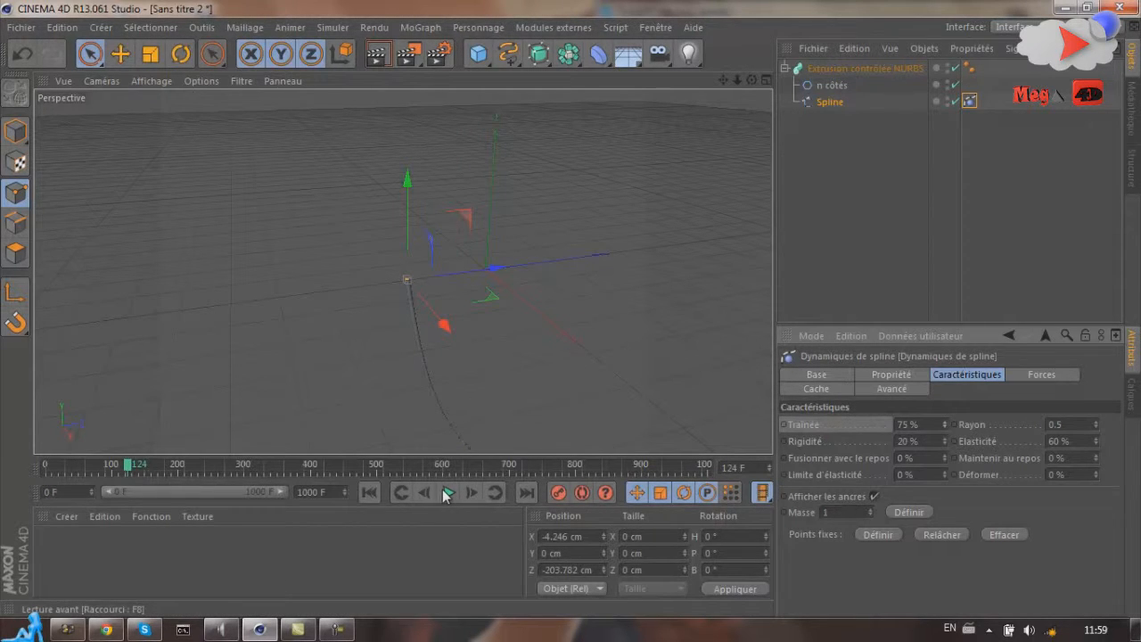
alt+drag(473, 224, 454, 416)
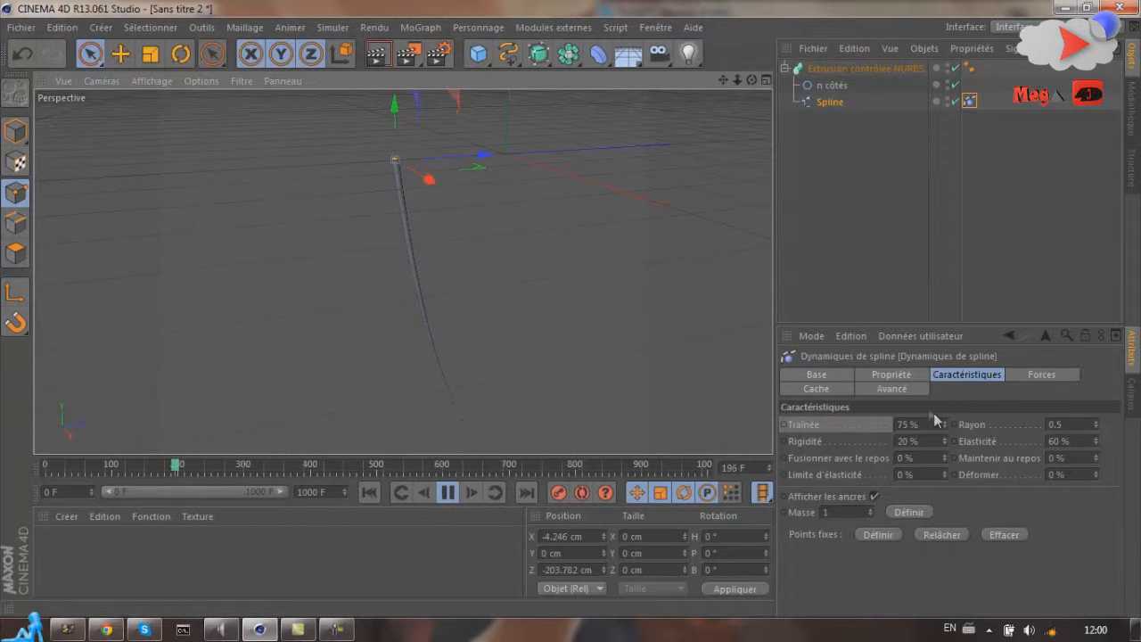
Reduce Traînée to 24 % during playback, replay from frame 0, and stop back at frame 0.
drag(942, 425, 942, 428)
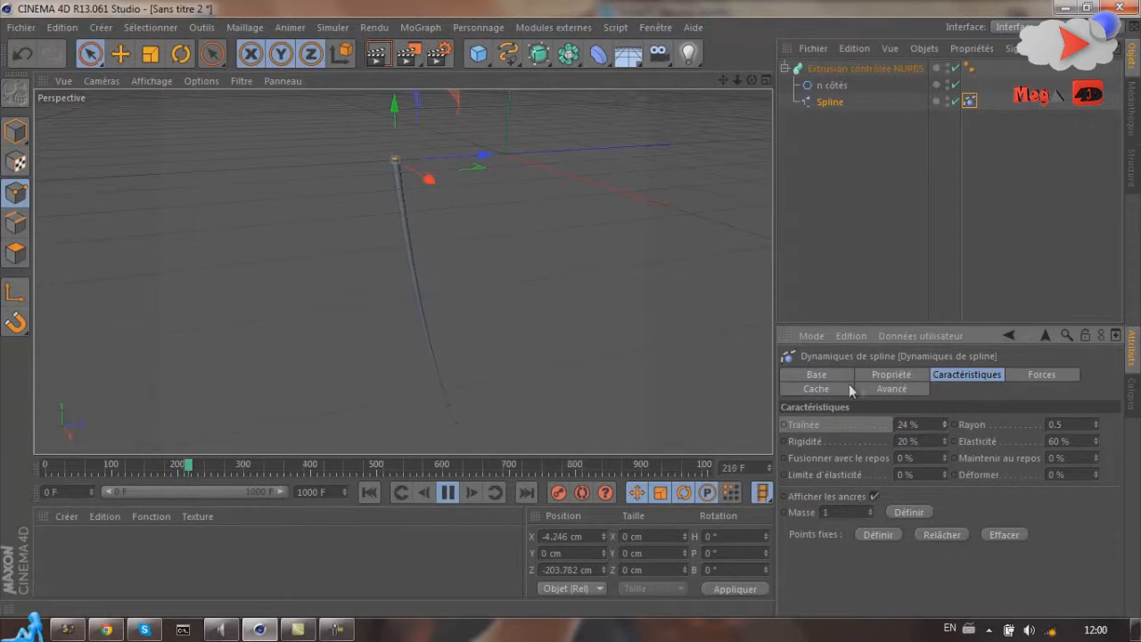
drag(215, 466, 44, 466)
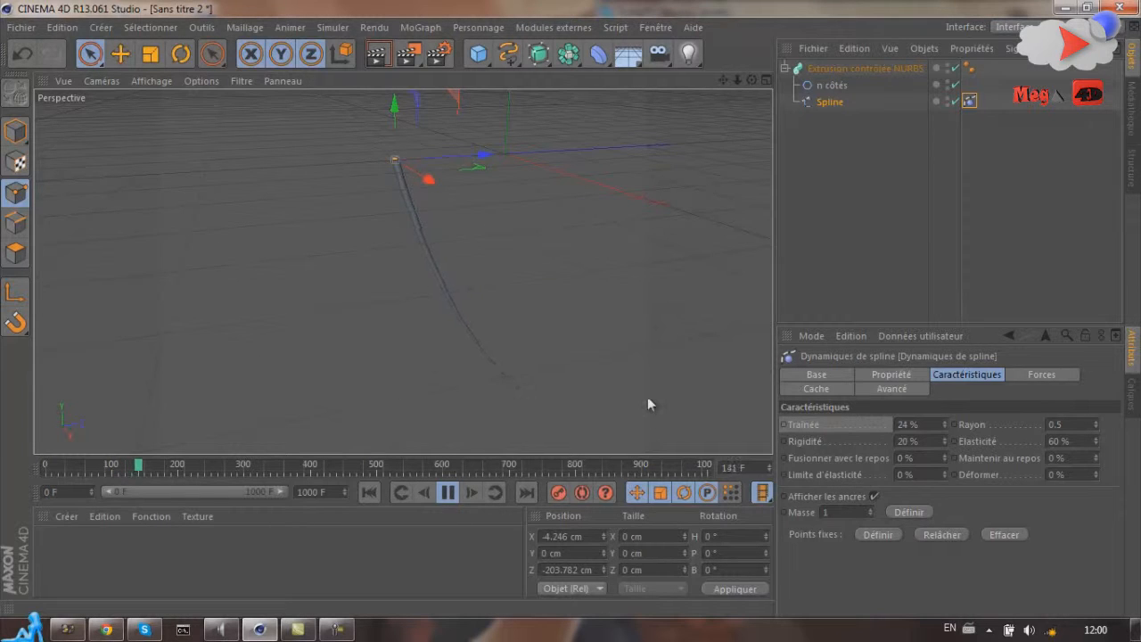
click(448, 492)
drag(160, 470, 47, 464)
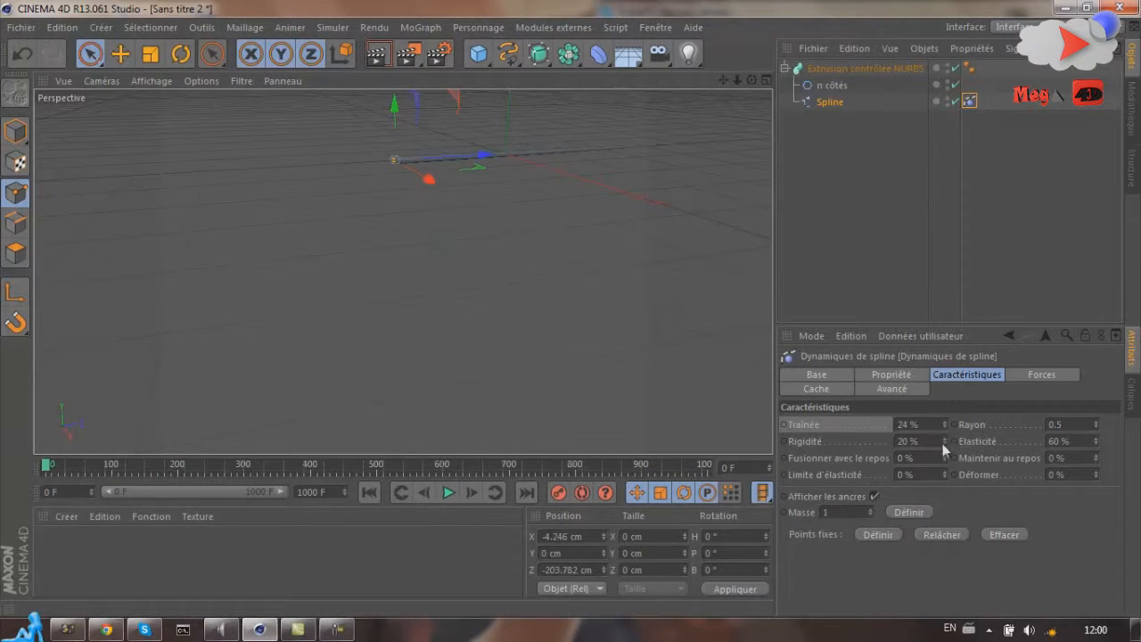
Test the simulation with Rigidité at 100 %, return to frame 0, and set Rigidité back to 20 %.
mouse_move(944, 439)
mouse_down()
mouse_move(944, 410)
mouse_move(944, 439)
mouse_up()
click(449, 492)
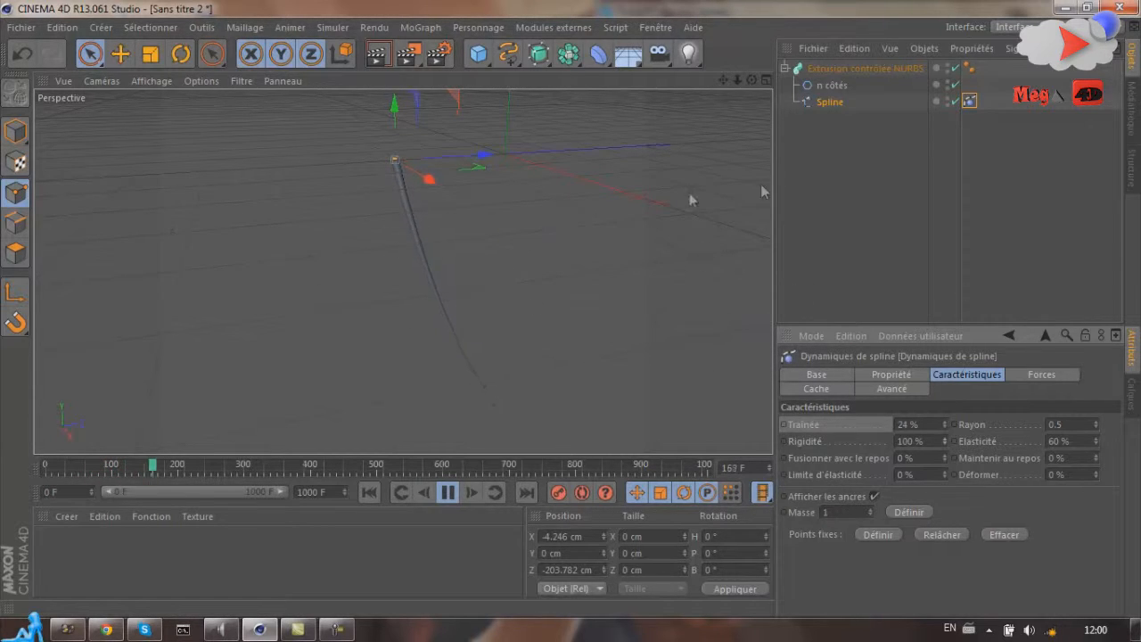
click(448, 492)
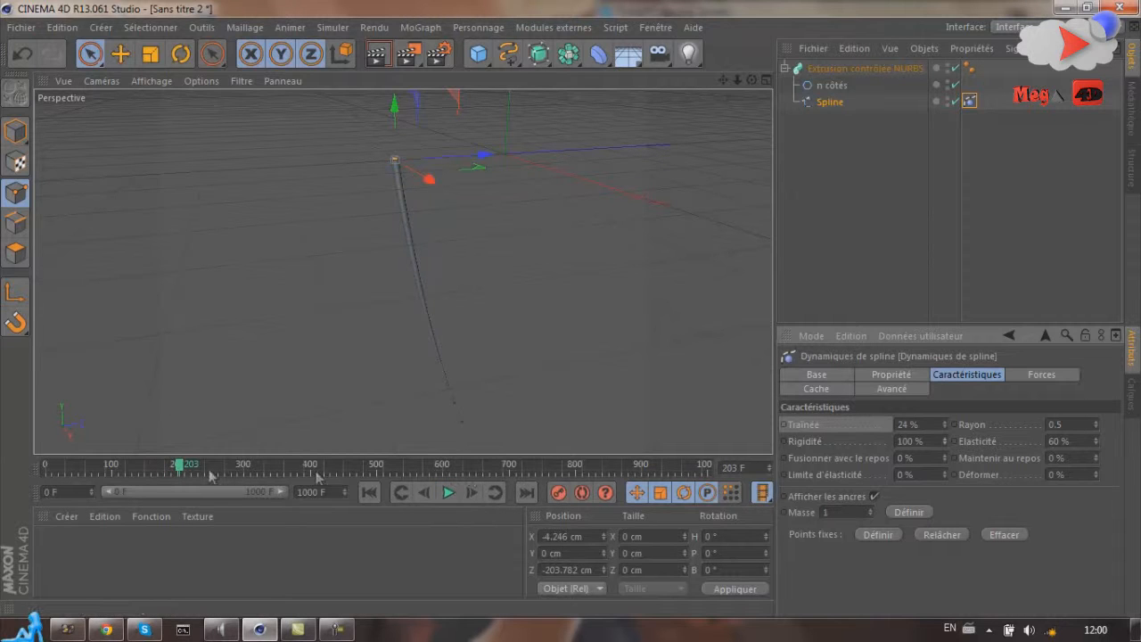
drag(179, 469, 47, 470)
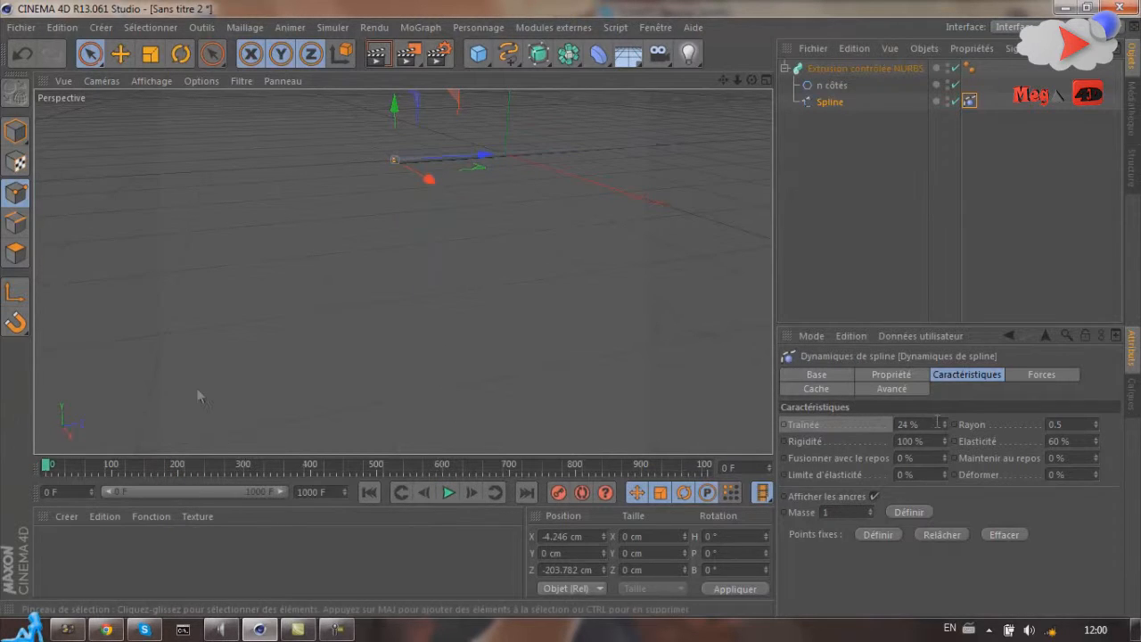
mouse_move(946, 437)
mouse_down()
mouse_move(949, 458)
mouse_move(945, 444)
mouse_up()
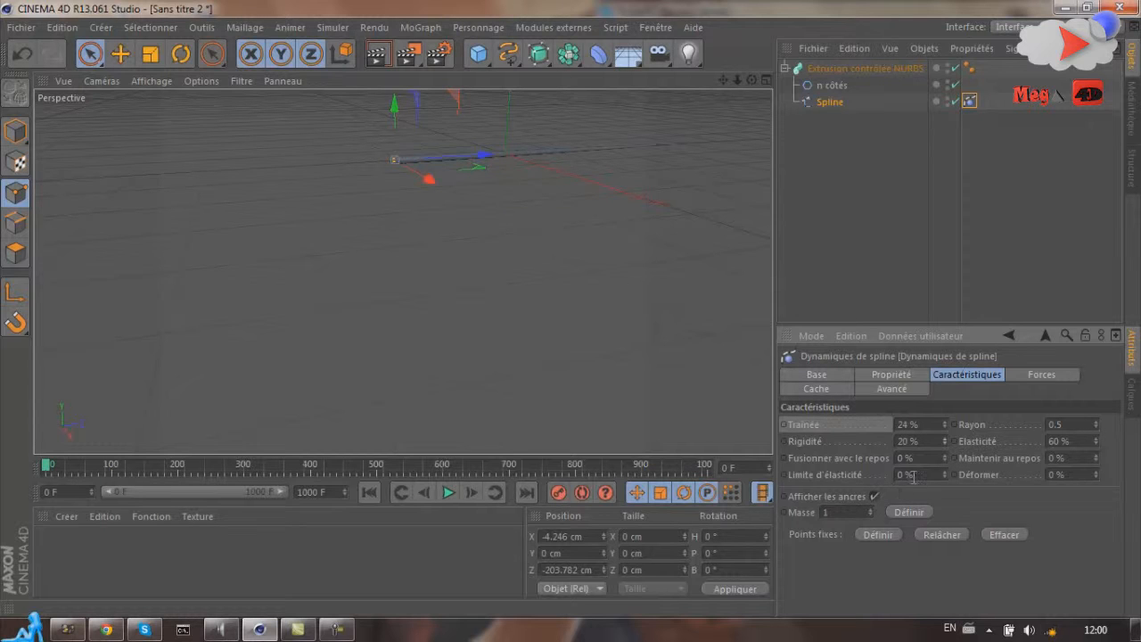
Add a Sphère primitive and set its Segments to 47.
scroll(517, 417, down, 4)
scroll(408, 295, down, 2)
scroll(537, 369, up, 2)
scroll(471, 311, up, 3)
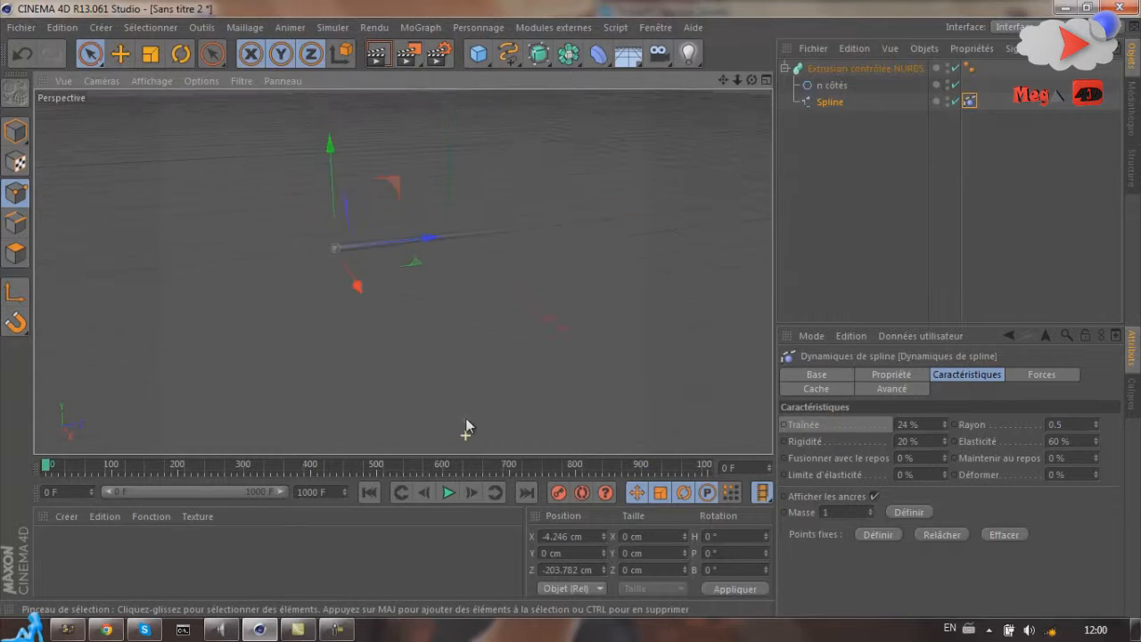
scroll(476, 259, up, 3)
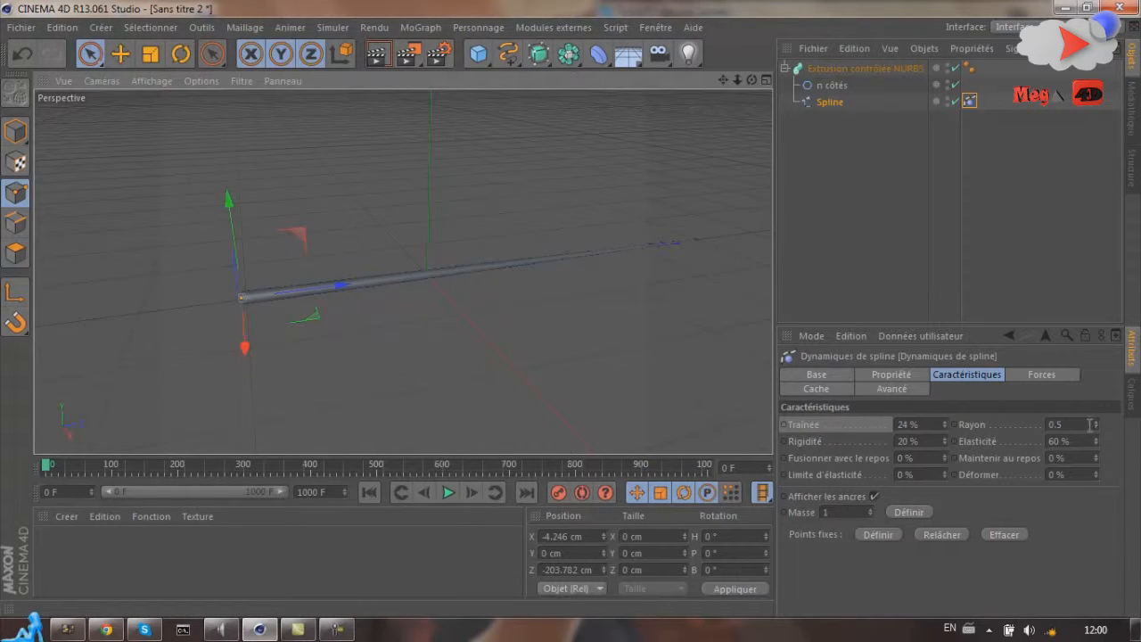
alt+drag(453, 316, 473, 274)
alt+drag(585, 211, 495, 277)
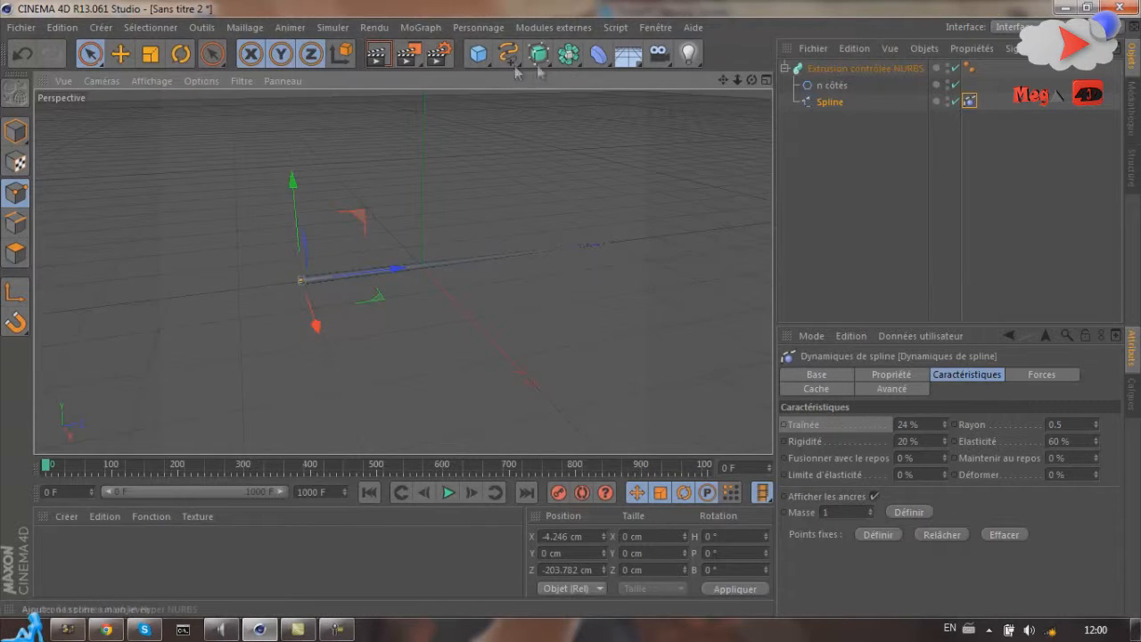
drag(478, 53, 958, 113)
mouse_move(910, 427)
mouse_down()
mouse_move(952, 460)
mouse_move(912, 439)
mouse_move(911, 425)
mouse_up()
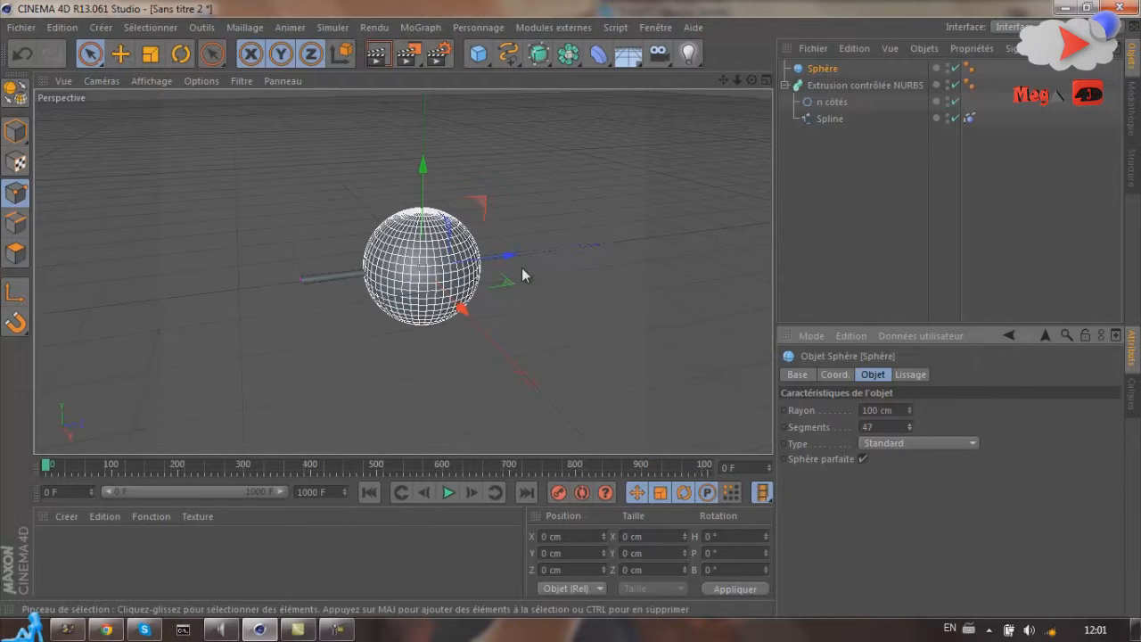
Lower the sphere beneath the bar and enlarge it to nearly three times its size.
drag(424, 182, 429, 211)
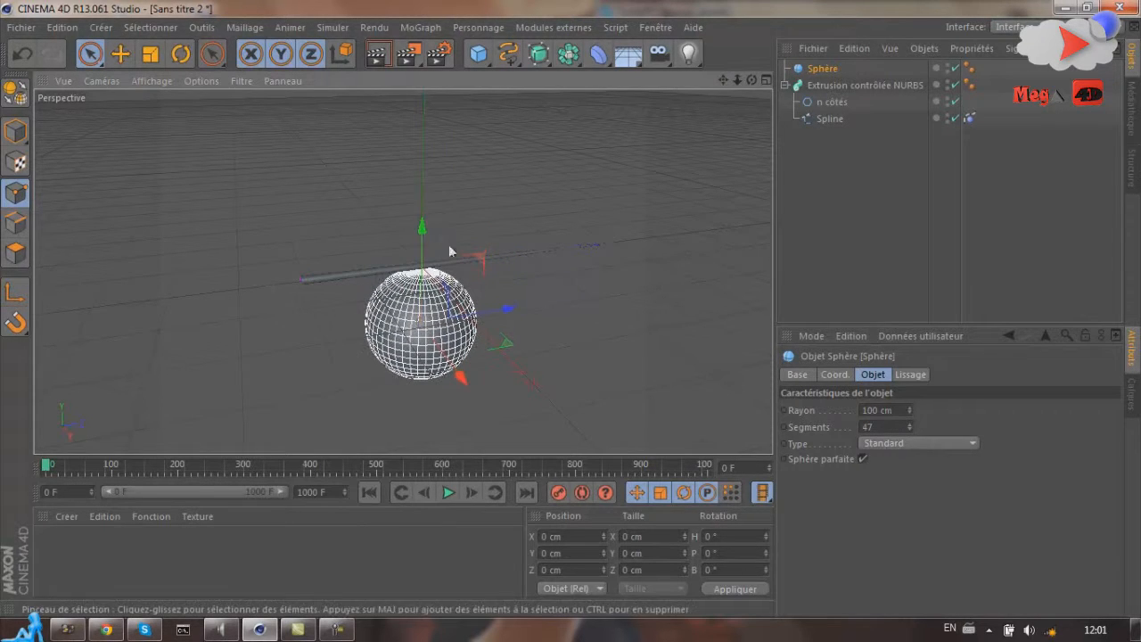
key(t)
drag(435, 231, 574, 316)
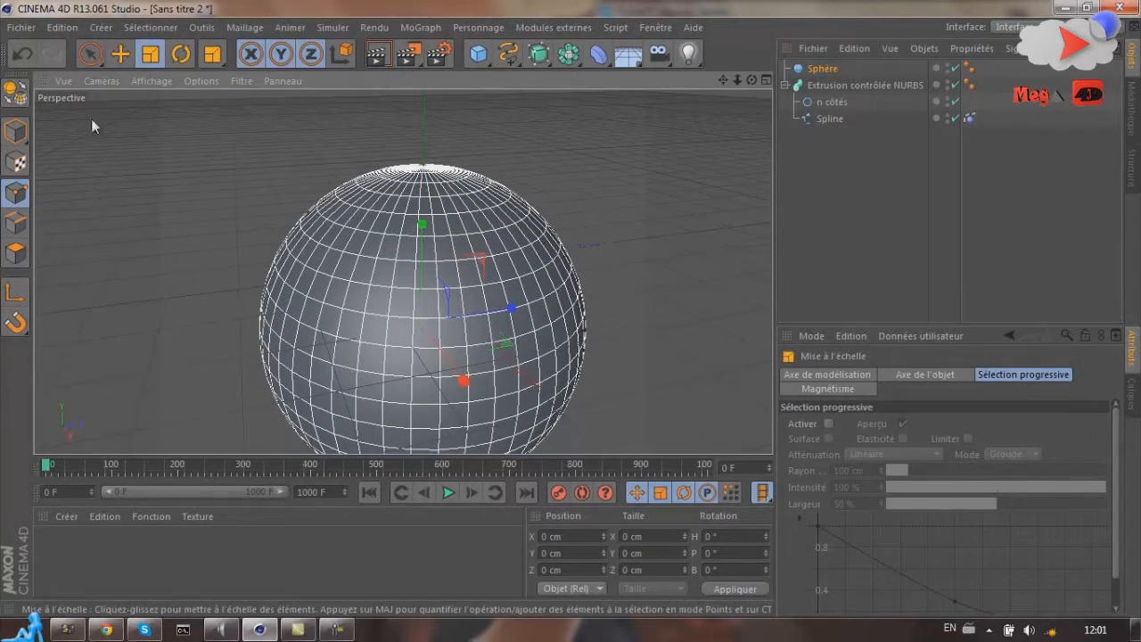
Move the sphere down and along the bar until its top sits just under the bar's fixed end.
click(120, 53)
drag(420, 222, 417, 323)
drag(507, 385, 368, 389)
drag(301, 332, 268, 317)
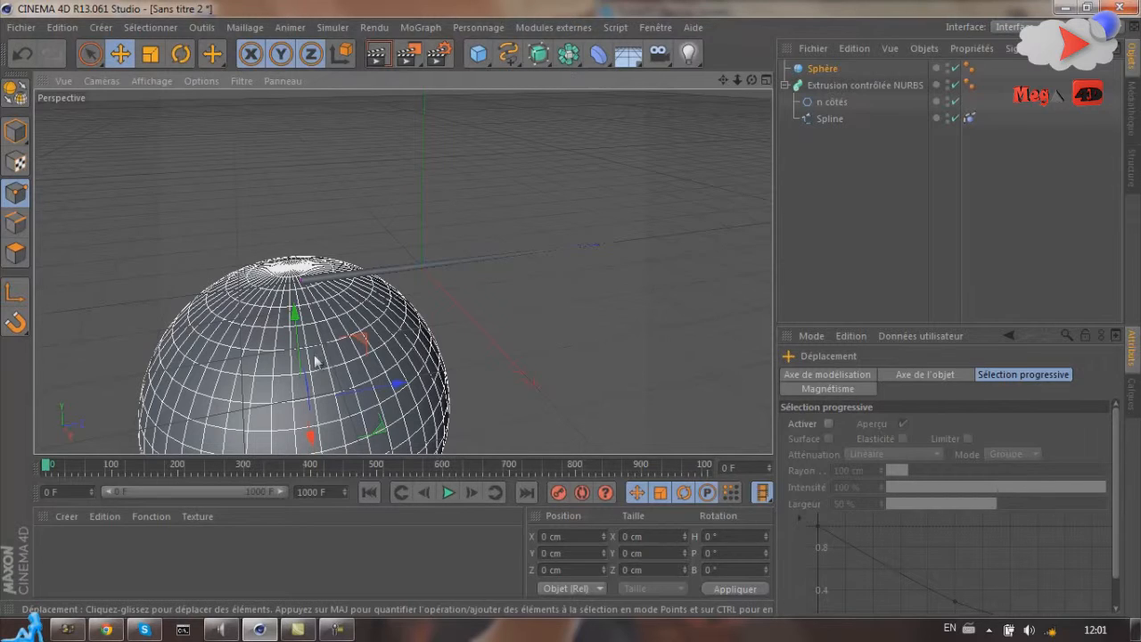
drag(311, 437, 317, 462)
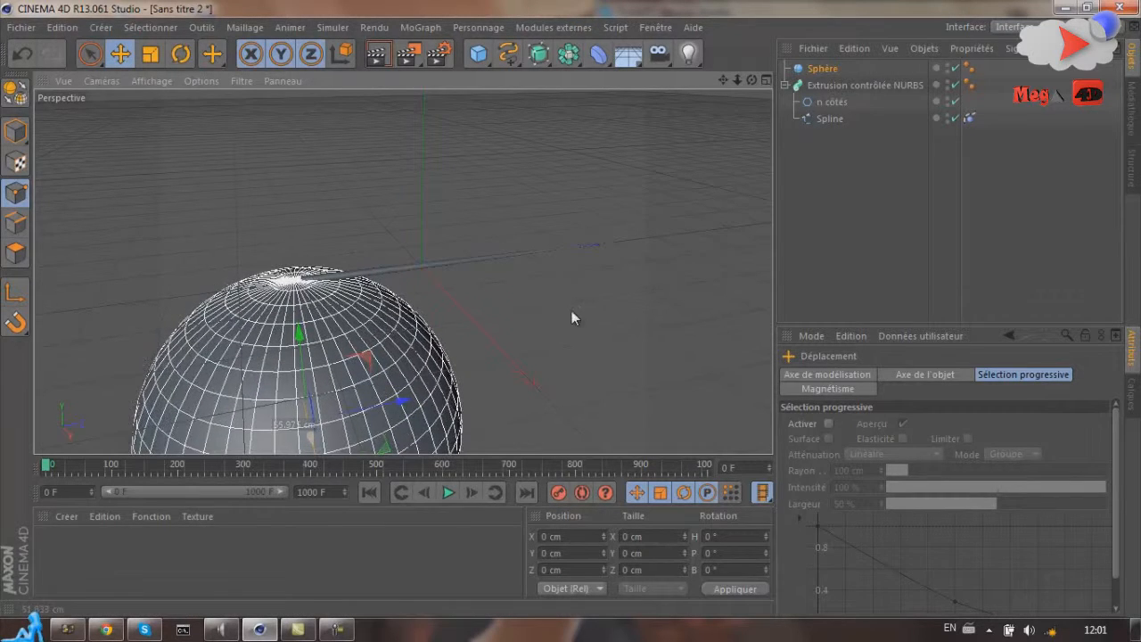
drag(406, 401, 419, 407)
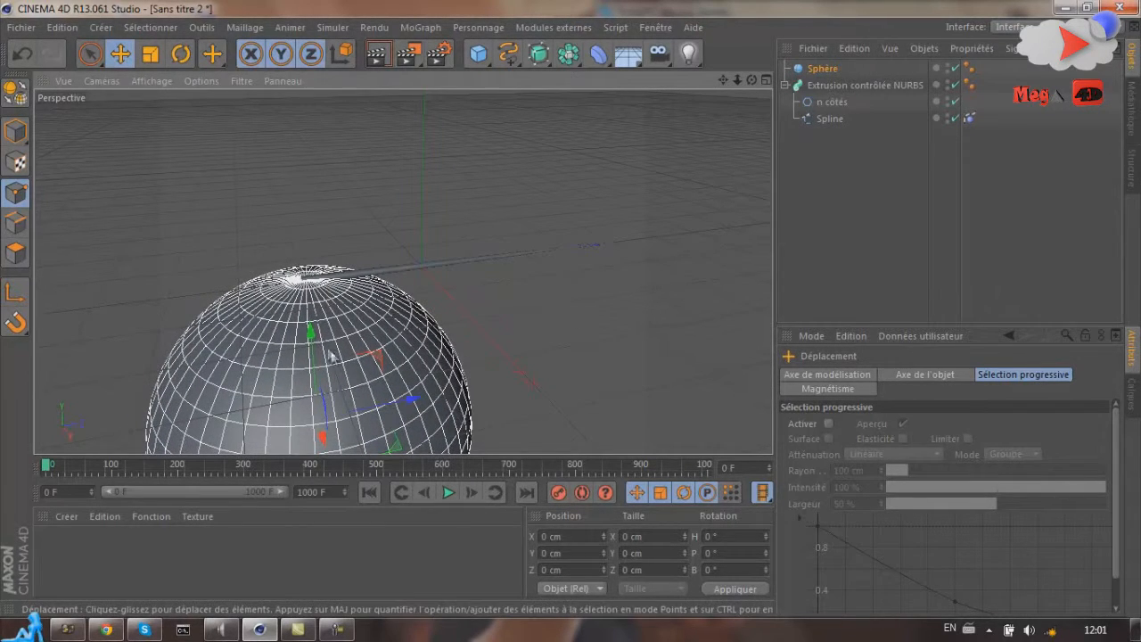
drag(312, 332, 309, 335)
Play the simulation with the sphere under the bar, viewed from near ground level, and stop playback.
drag(751, 80, 573, 315)
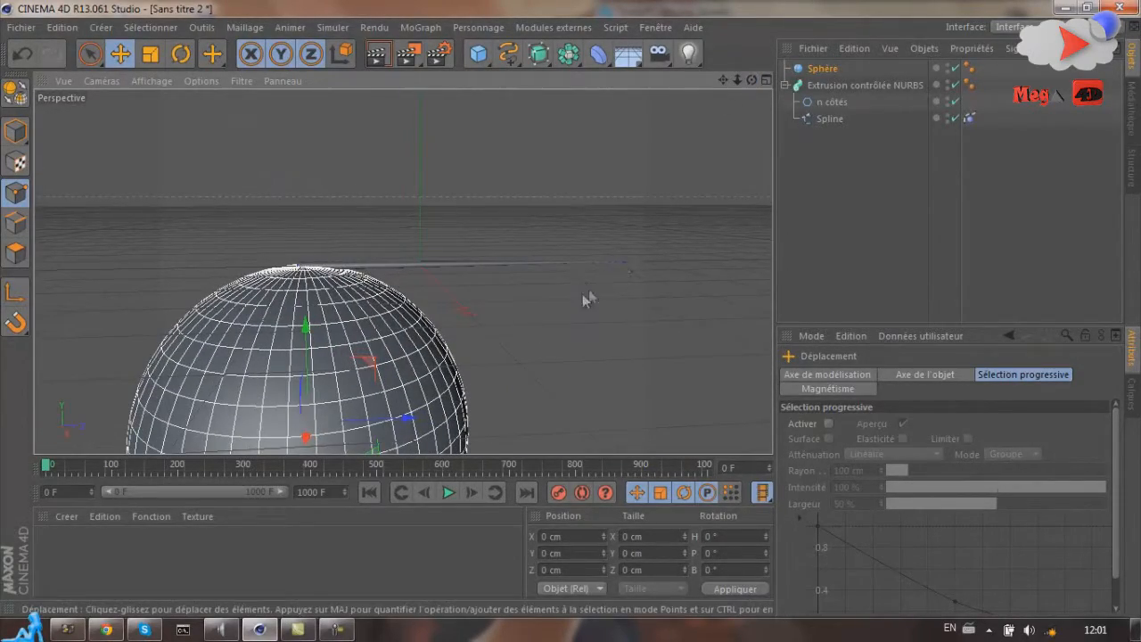
key(F8)
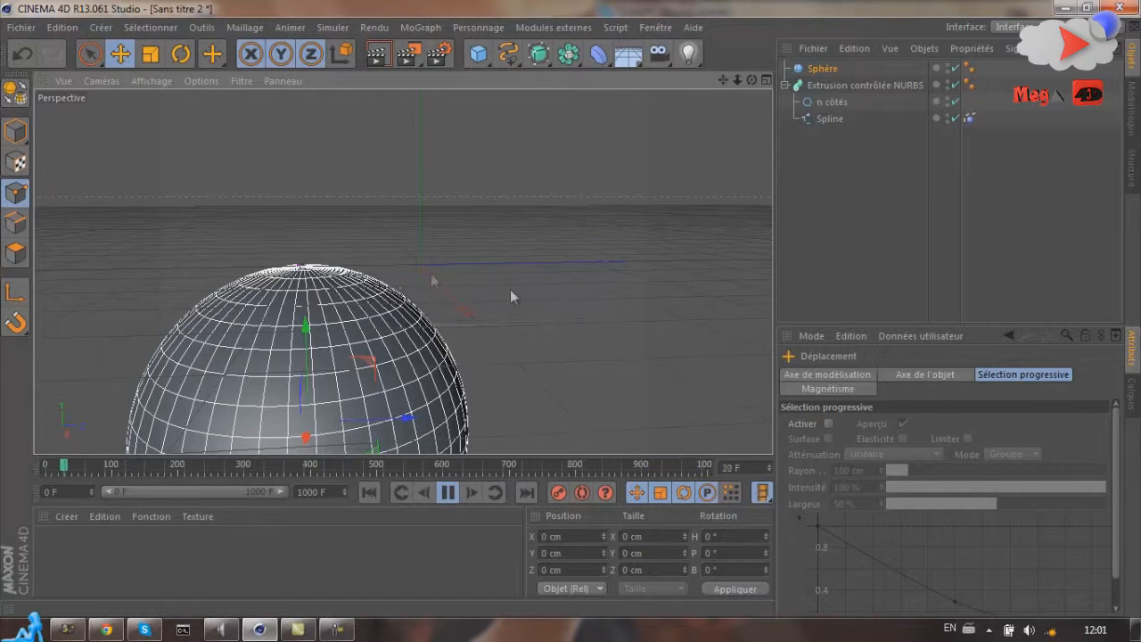
key(F8)
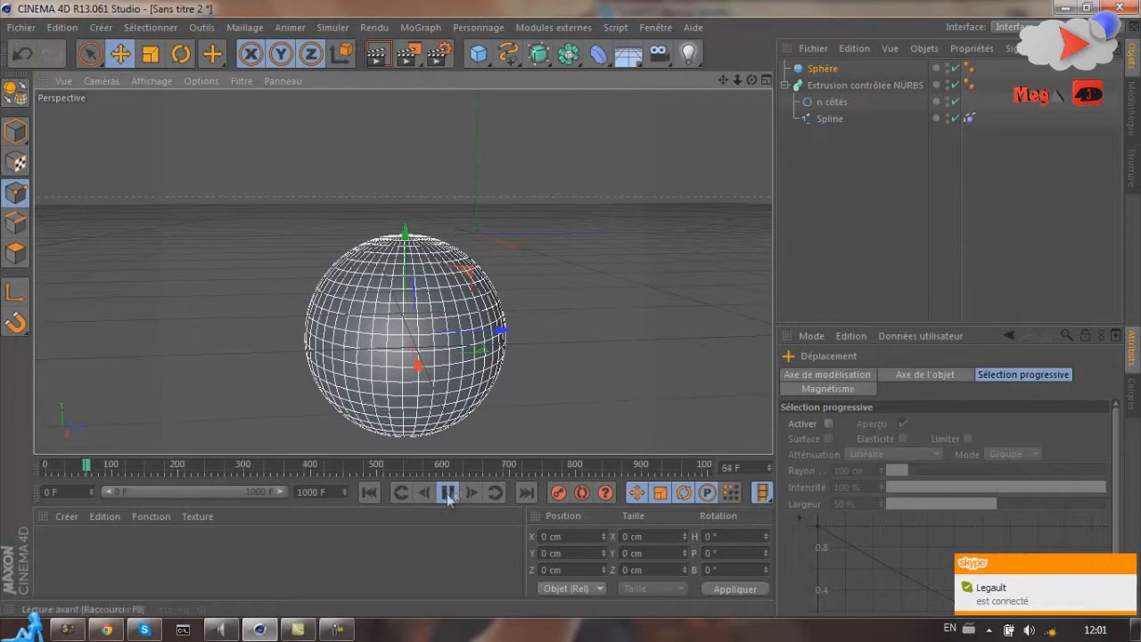
Display the settings of the Spline's Dynamiques de spline tag and set Traînée to 10 %.
click(844, 86)
click(835, 69)
click(833, 119)
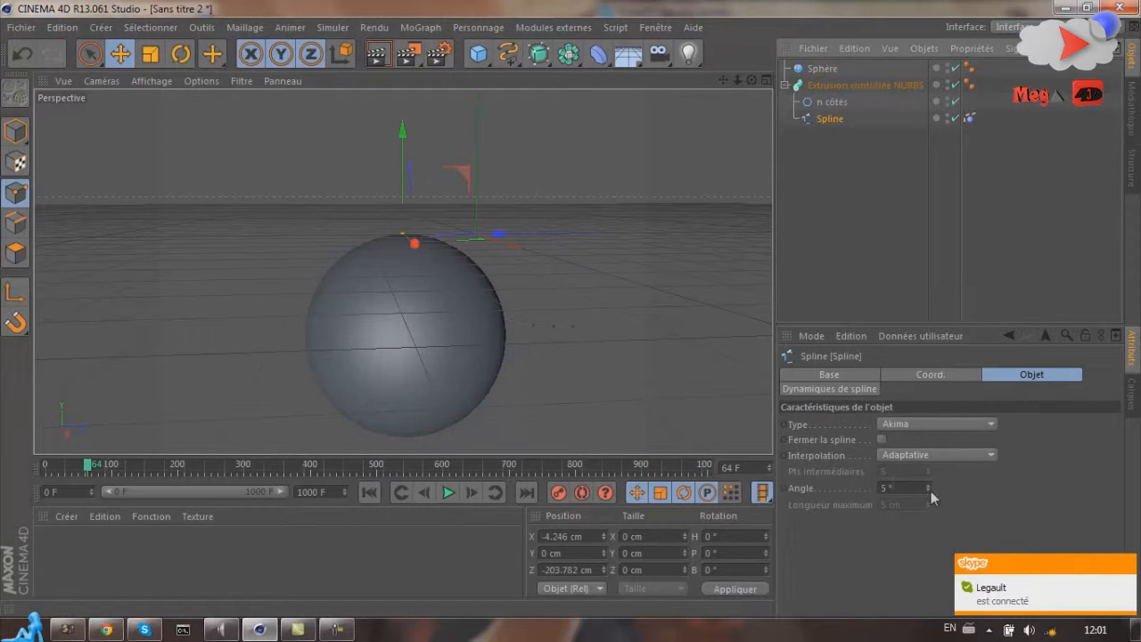
click(871, 84)
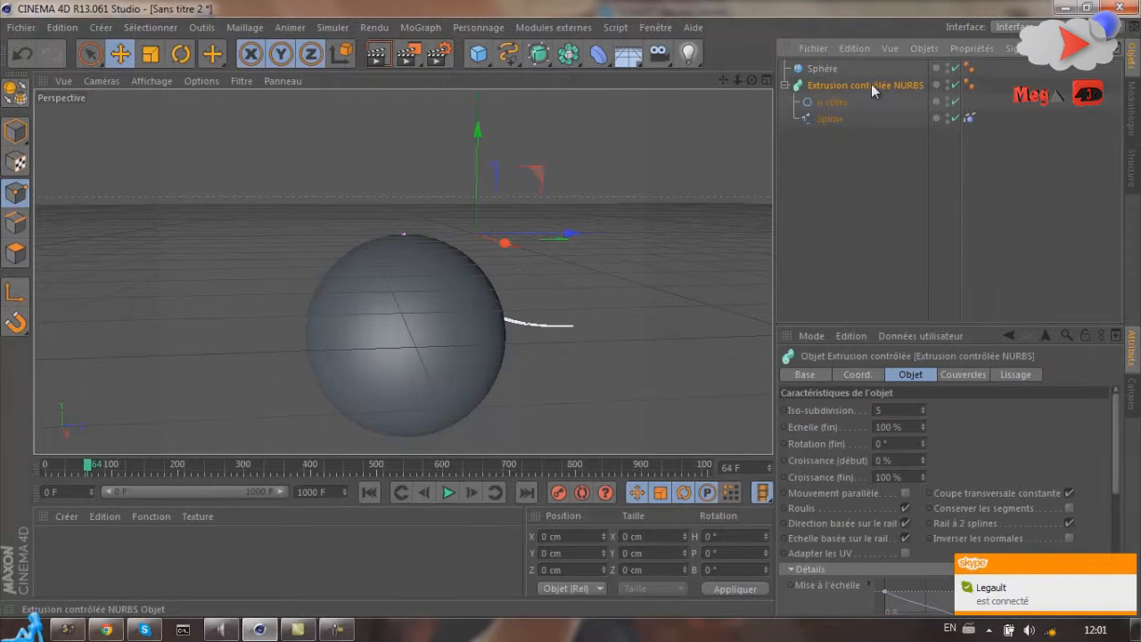
click(970, 118)
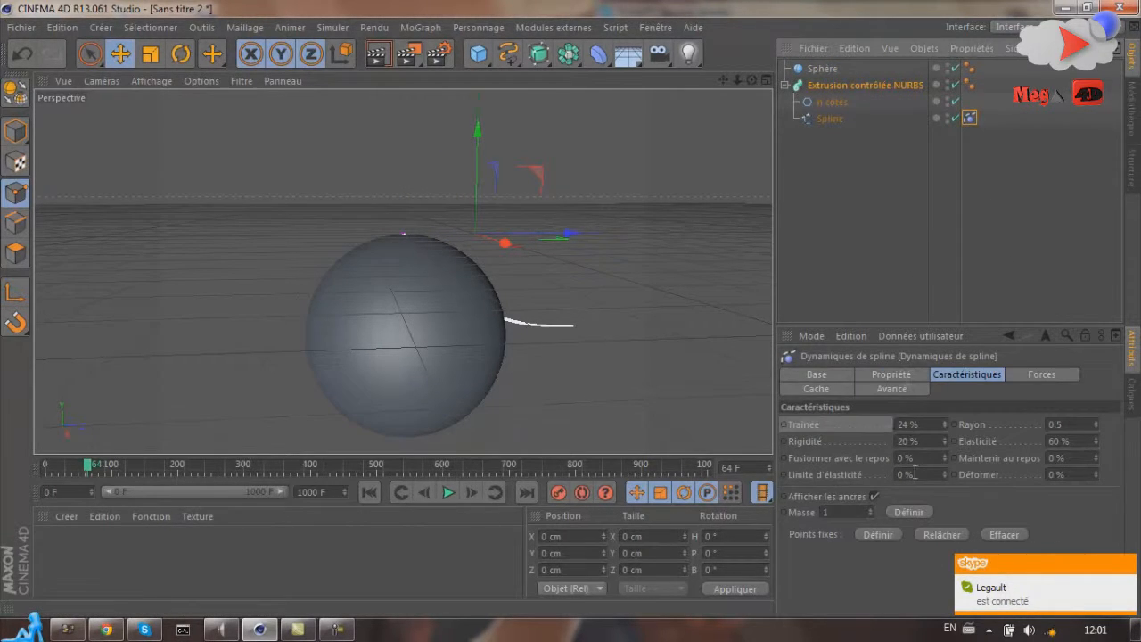
drag(946, 423, 946, 426)
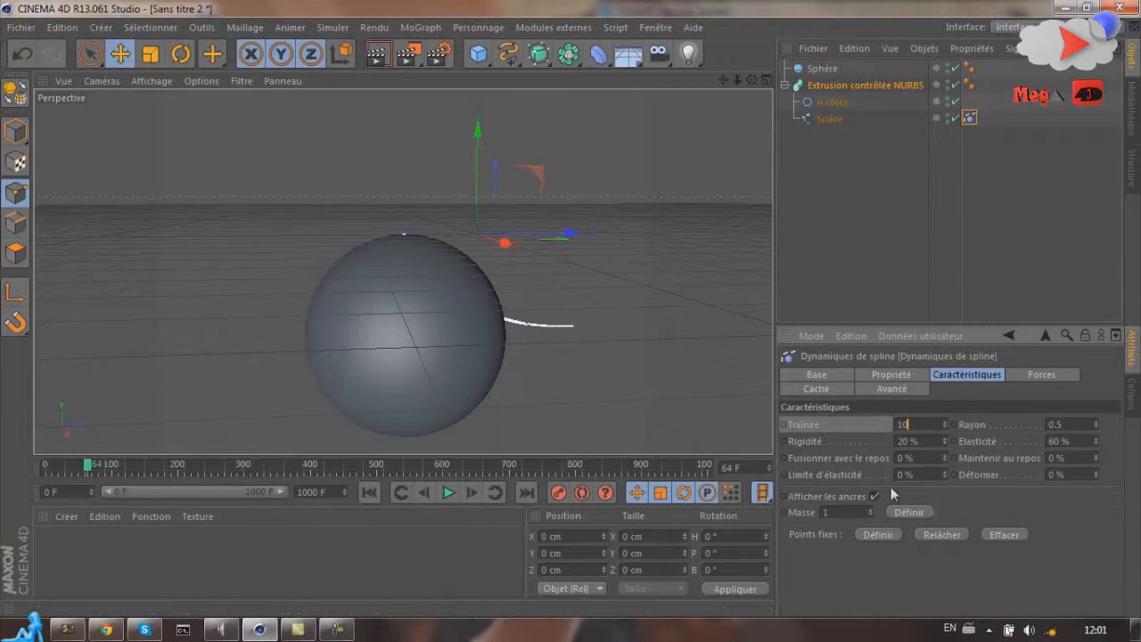
Play the simulation, rewind it to frame 0, and replay it to check how the bar falls.
click(446, 501)
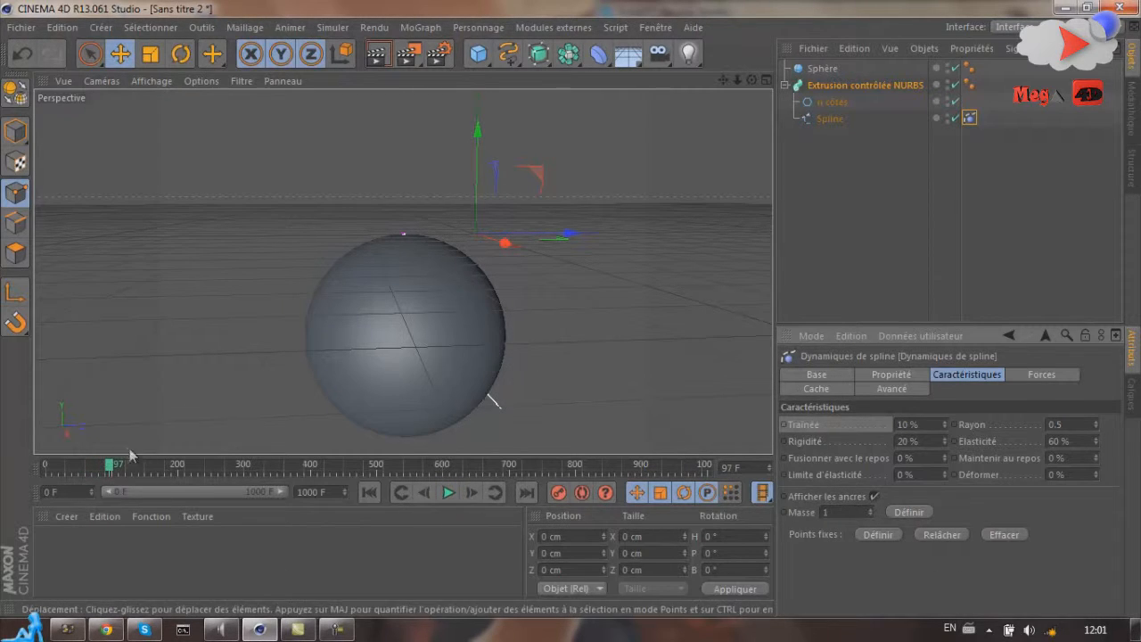
drag(110, 468, 43, 468)
click(455, 494)
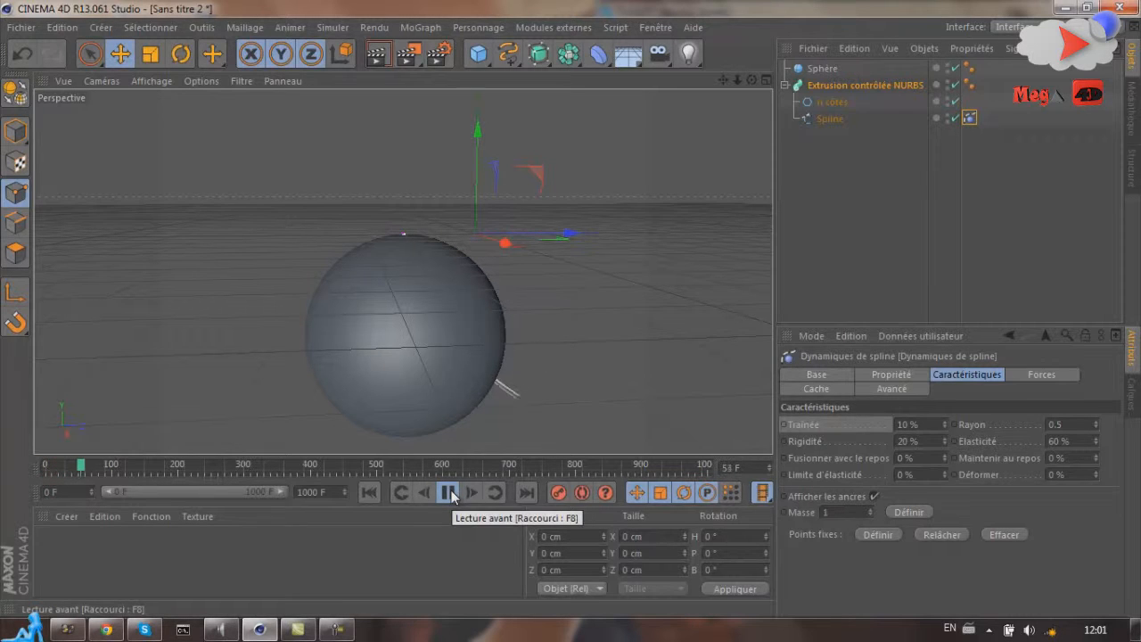
click(451, 495)
Set Traînée to 4 %, play the simulation, and return to frame 0.
click(944, 427)
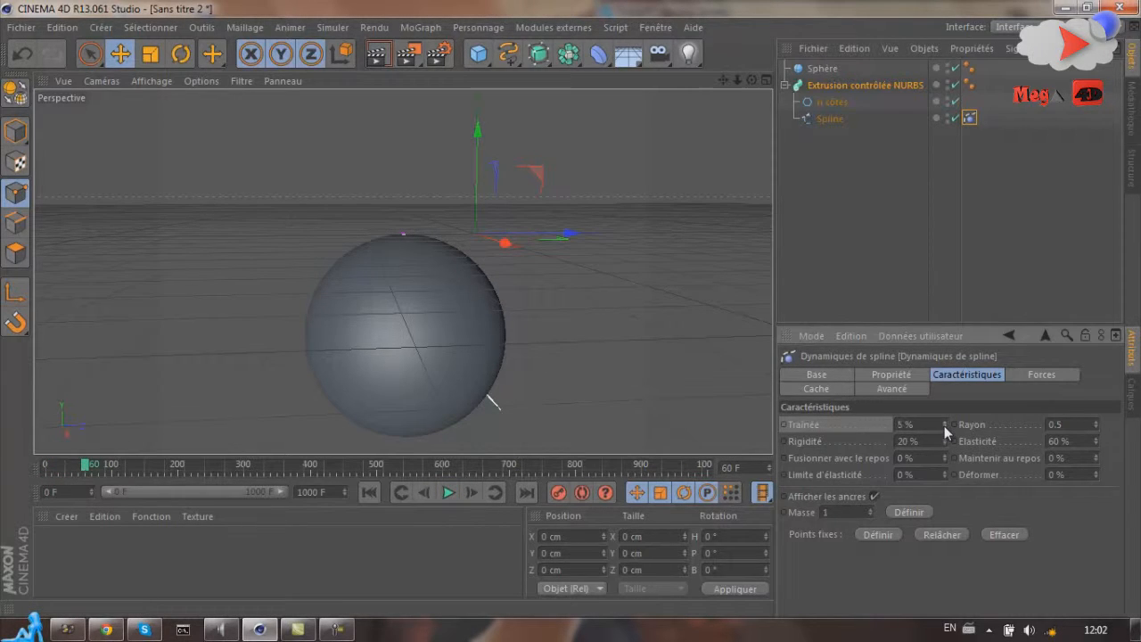
click(452, 493)
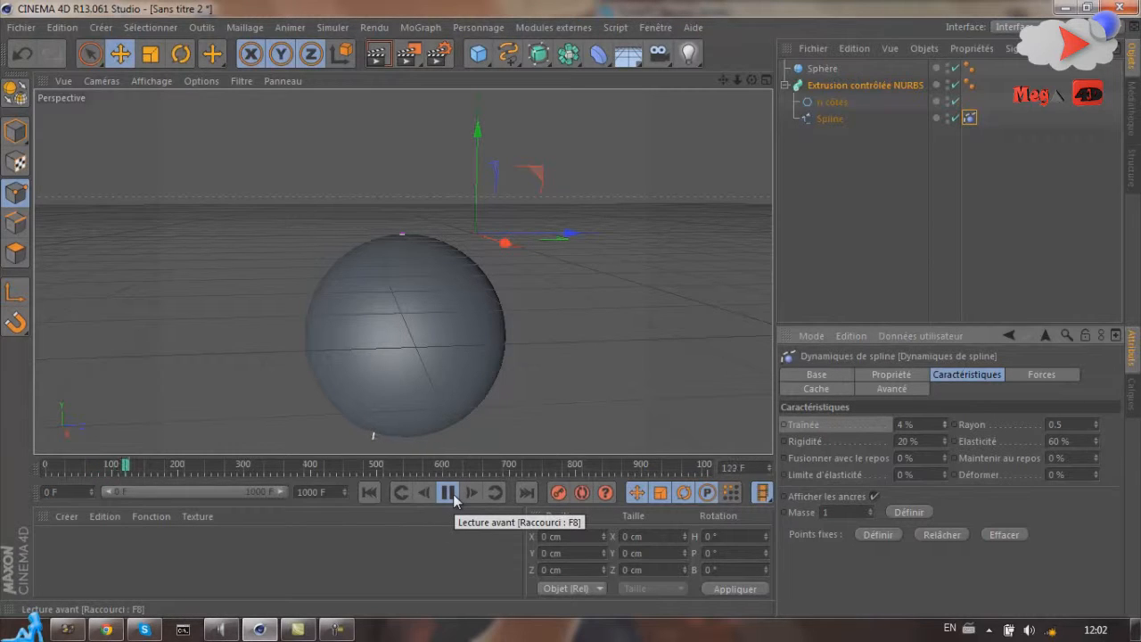
click(449, 493)
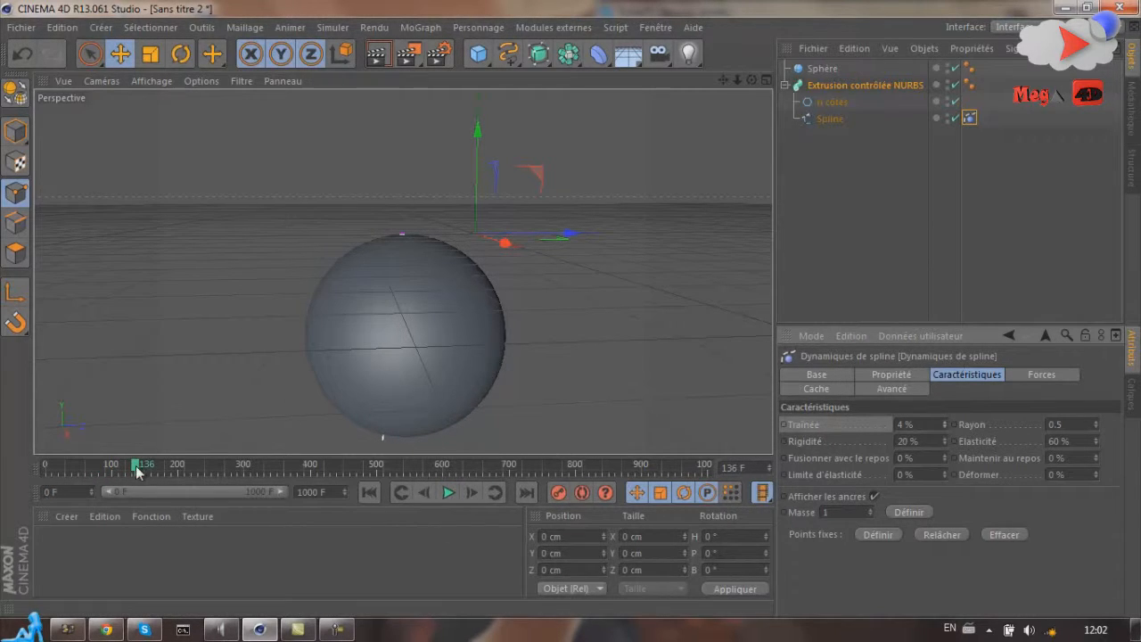
drag(136, 472, 46, 465)
Add a hair collision tag from the Hair properties to the Sphère object.
scroll(499, 256, up, 3)
scroll(499, 256, down, 3)
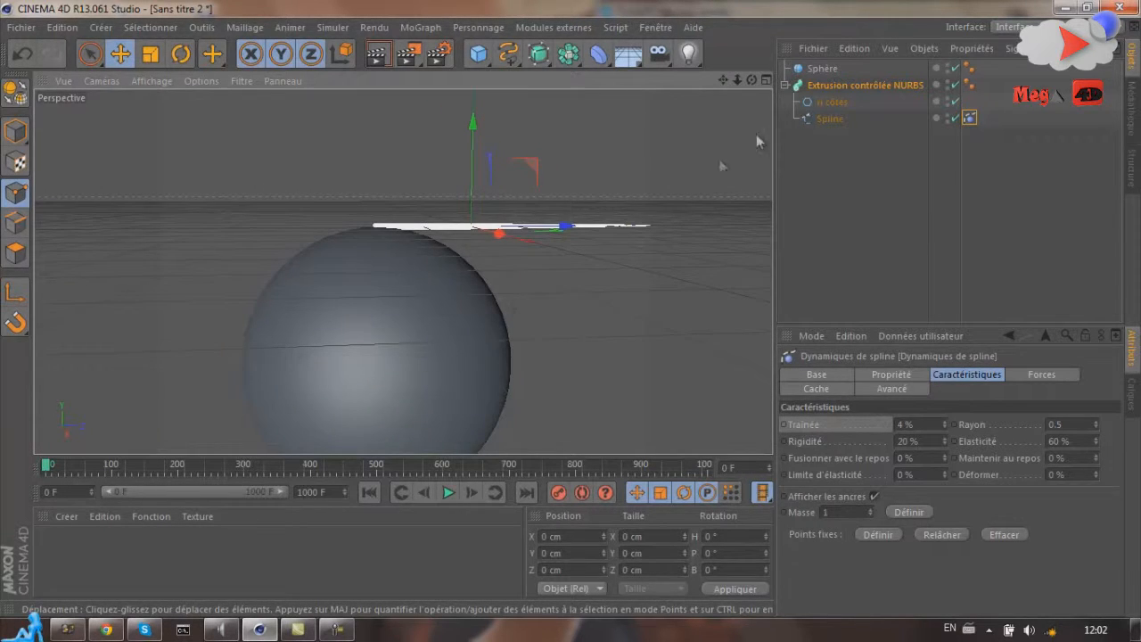
click(822, 69)
right_click(818, 77)
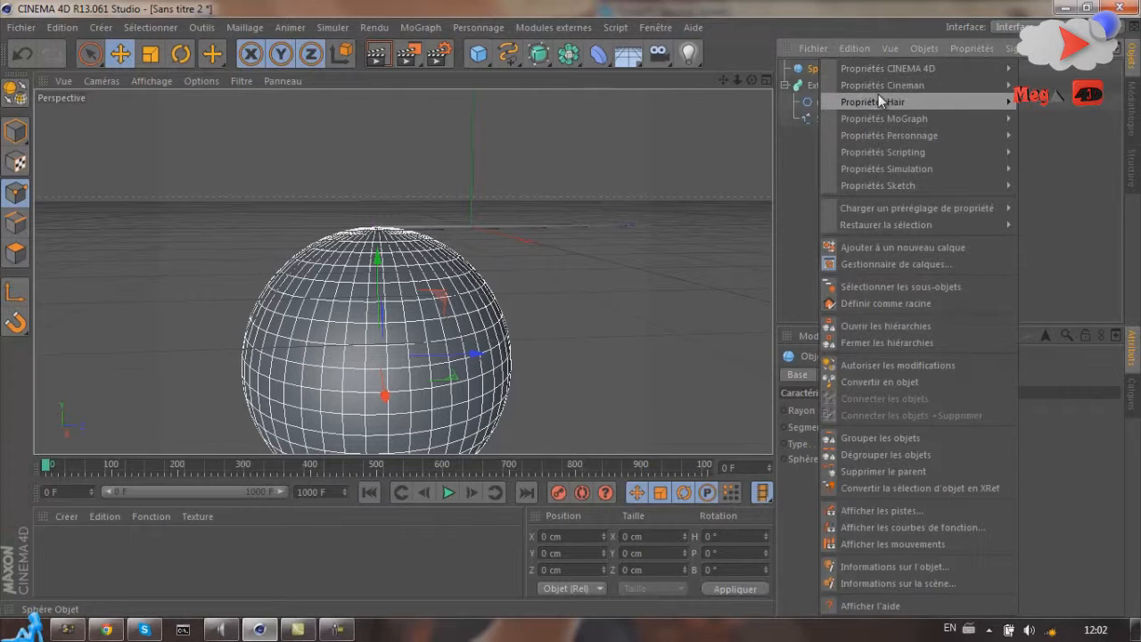
mouse_move(879, 100)
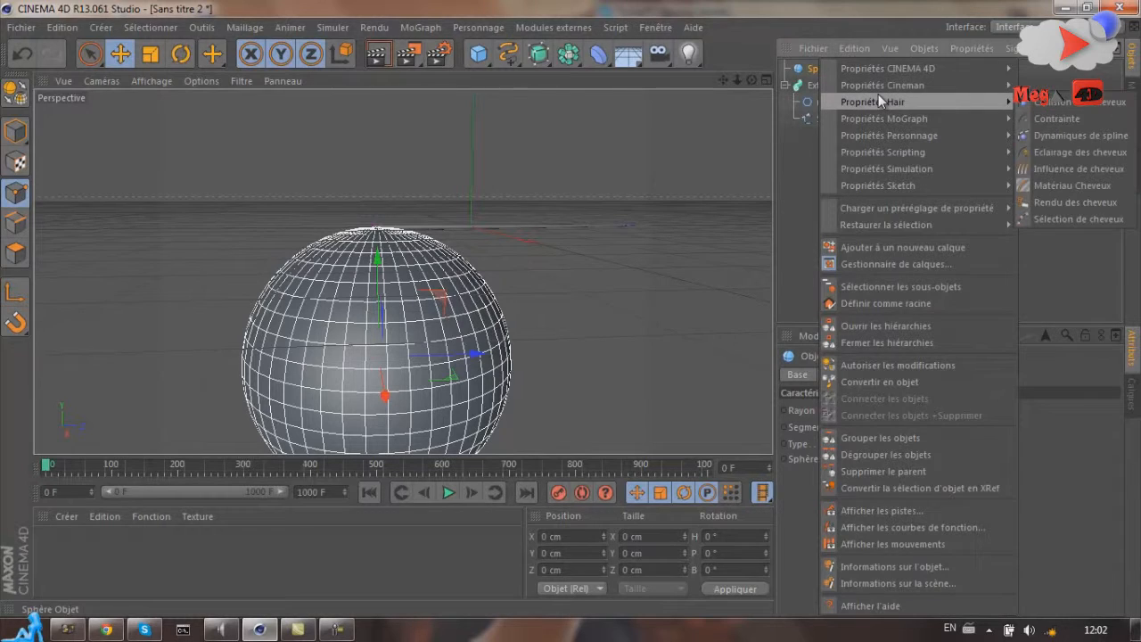
click(1063, 102)
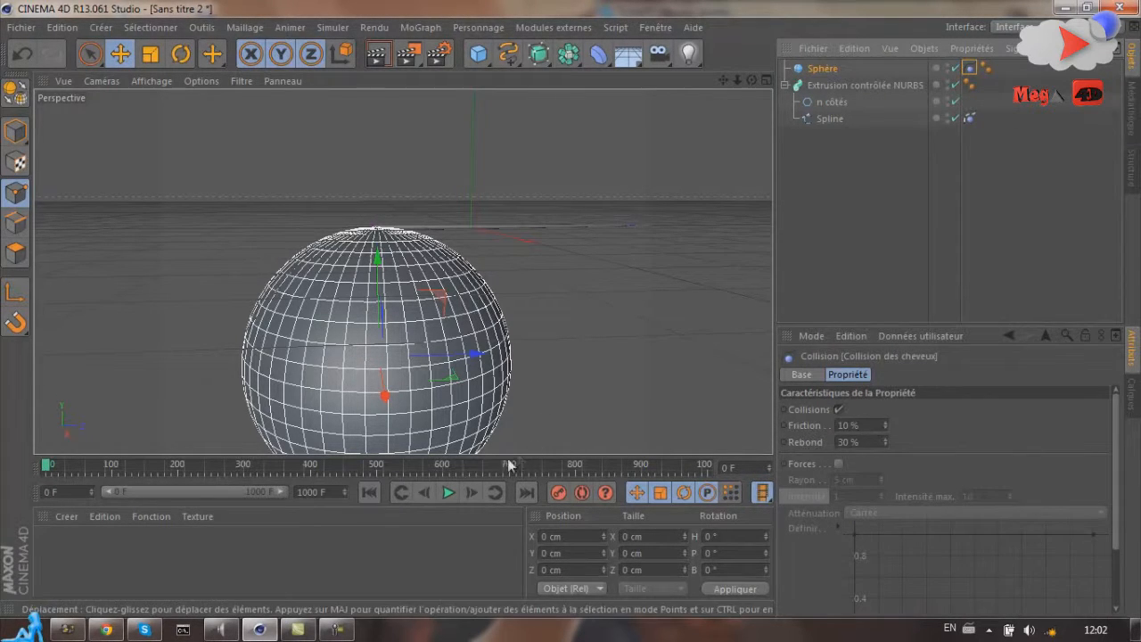
Play the simulation, stop it, and examine from several angles how the bar rests on top of the sphere.
click(448, 492)
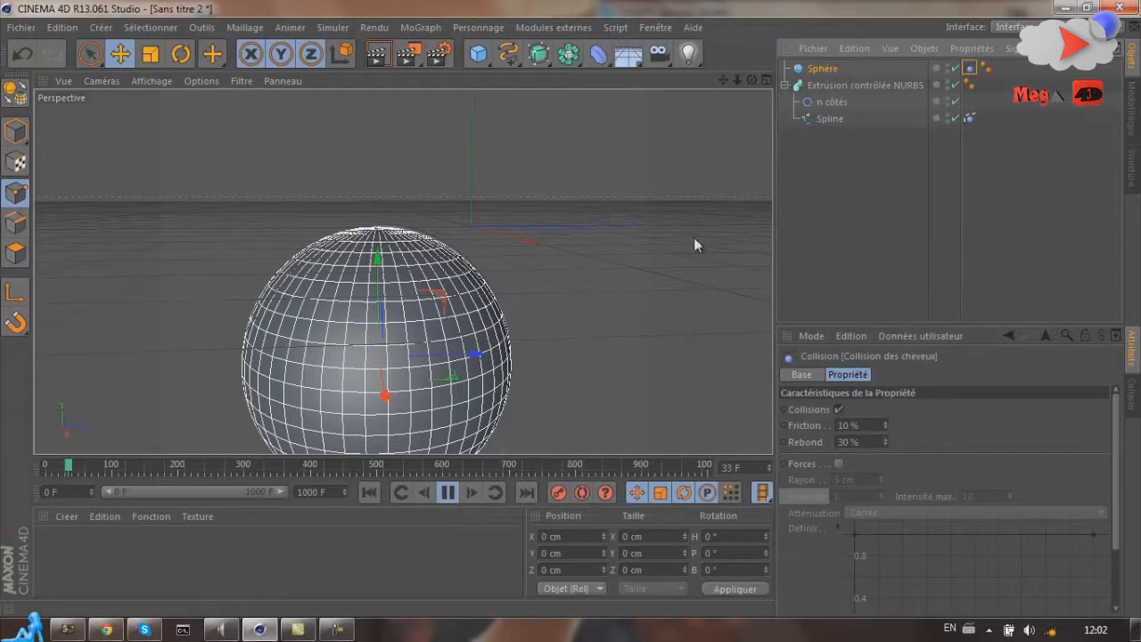
drag(752, 80, 569, 323)
scroll(552, 327, up, 5)
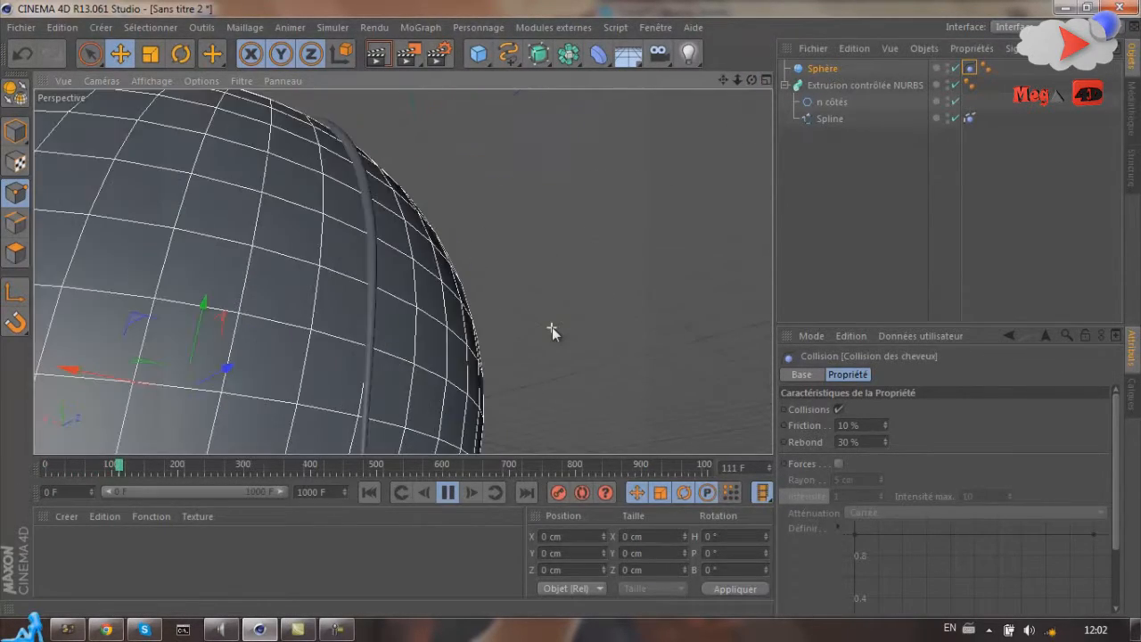
alt+drag(579, 318, 488, 208)
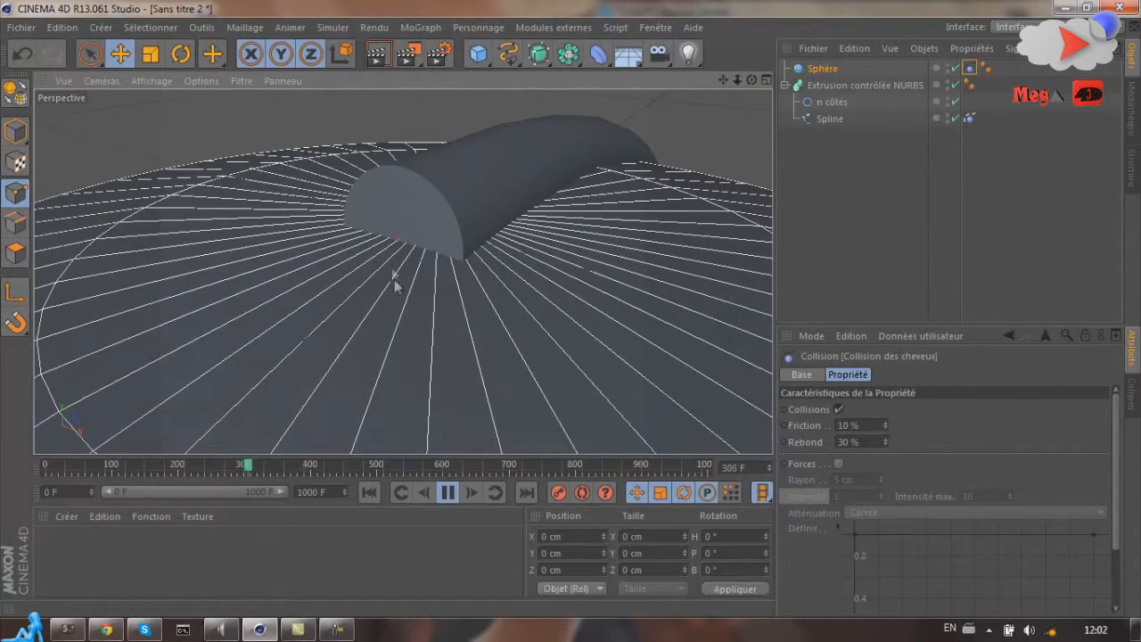
alt+drag(397, 290, 404, 202)
key(F8)
alt+drag(421, 312, 416, 288)
scroll(416, 258, up, 10)
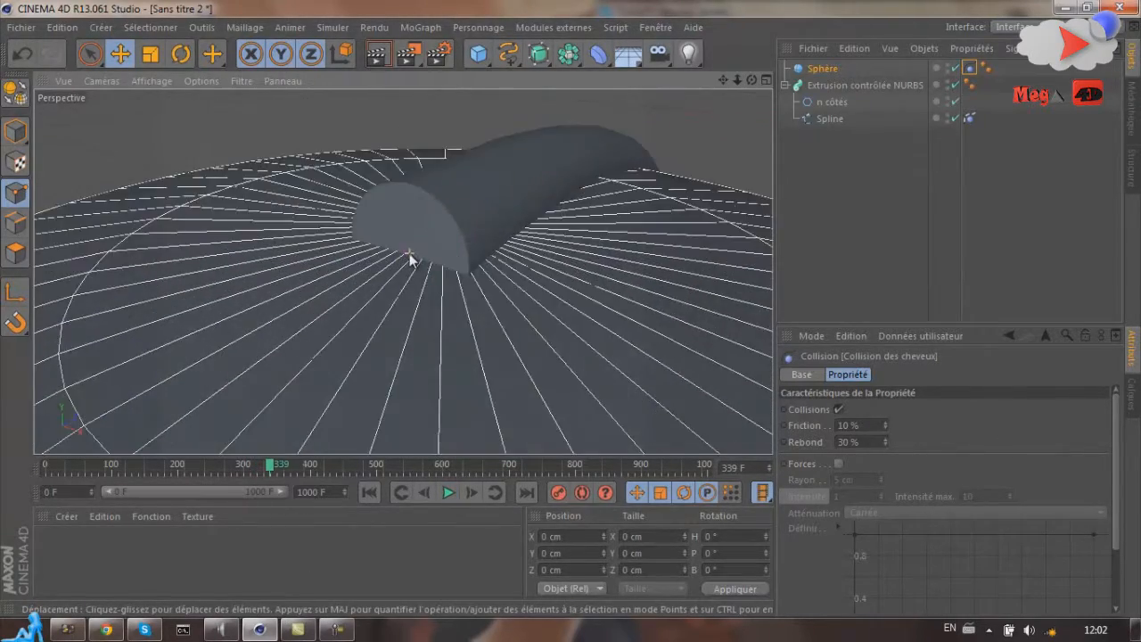
drag(752, 80, 576, 316)
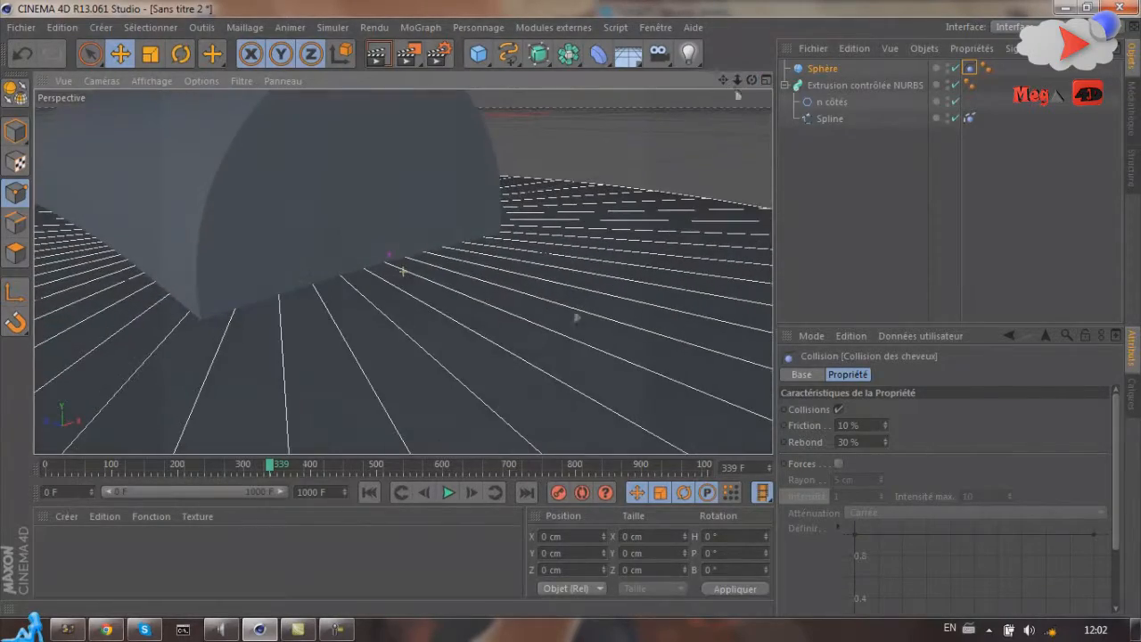
alt+drag(480, 326, 621, 241)
alt+drag(763, 251, 848, 165)
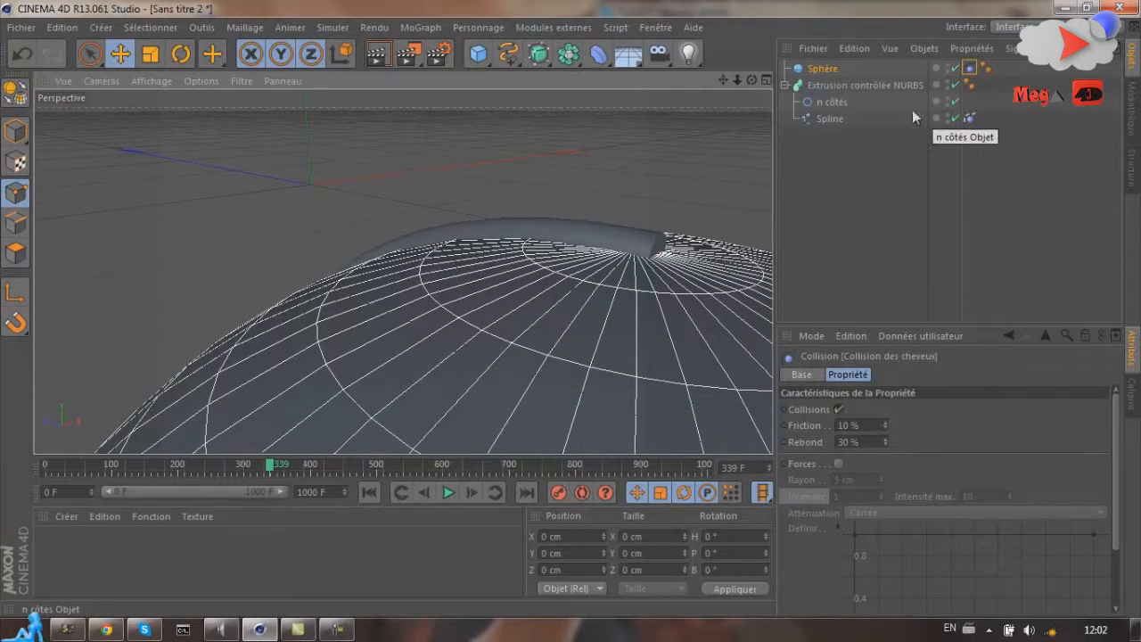
Set Rayon to 5 in the Spline's Dynamiques de spline tag and start the simulation.
click(970, 118)
click(969, 119)
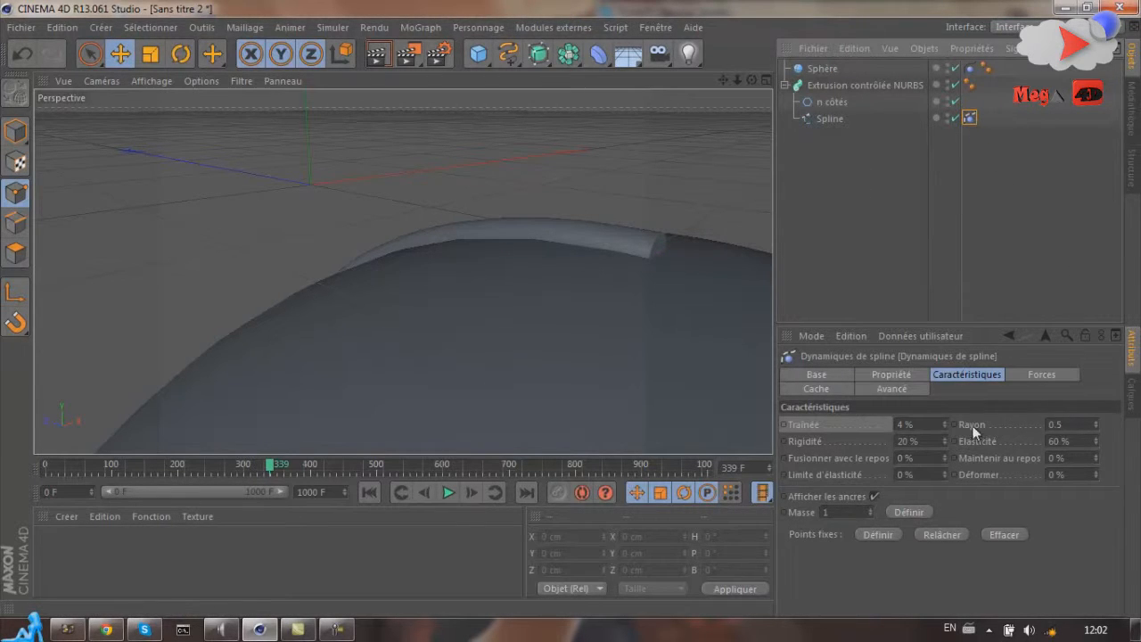
click(1057, 425)
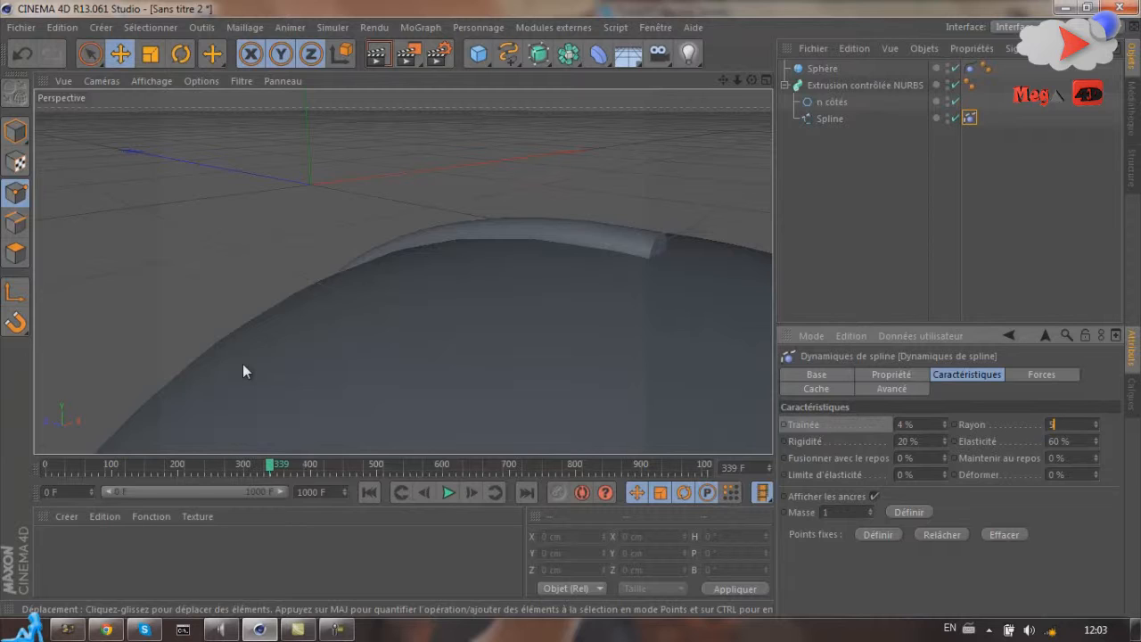
click(448, 492)
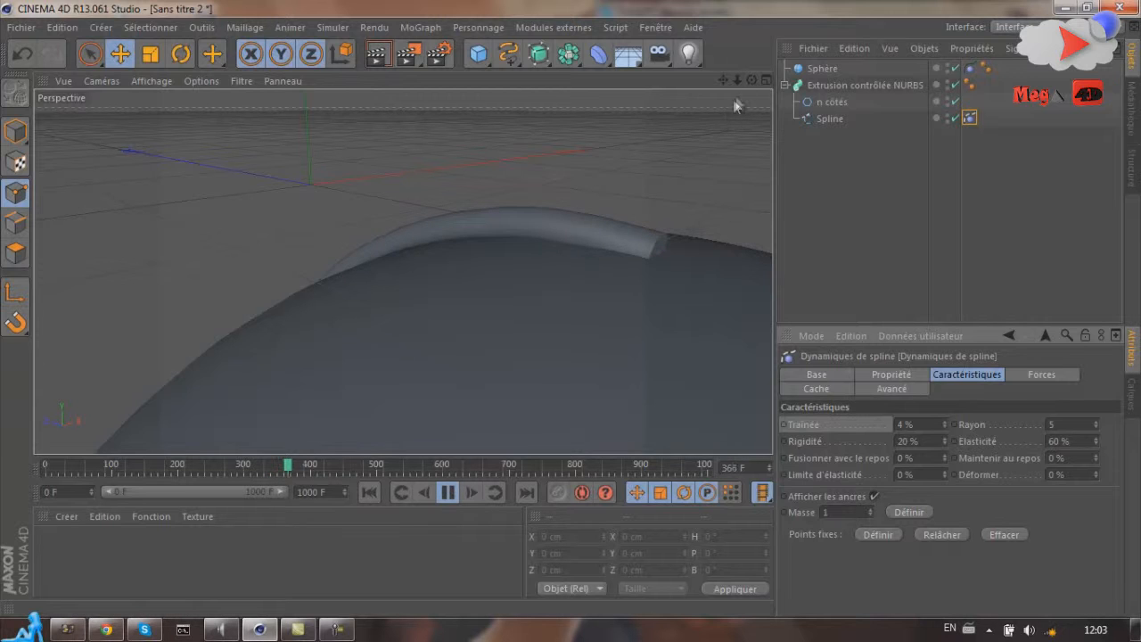
Examine the gap between the bar and the sphere's surface from different angles during playback.
drag(578, 311, 758, 82)
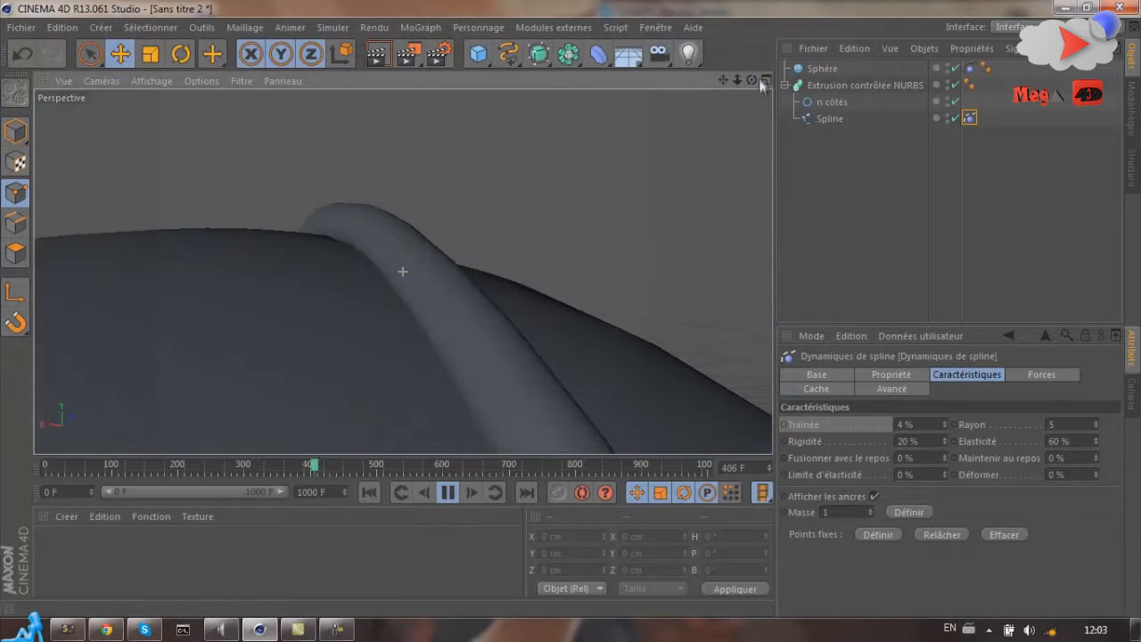
alt+drag(654, 195, 621, 201)
scroll(601, 201, down, 10)
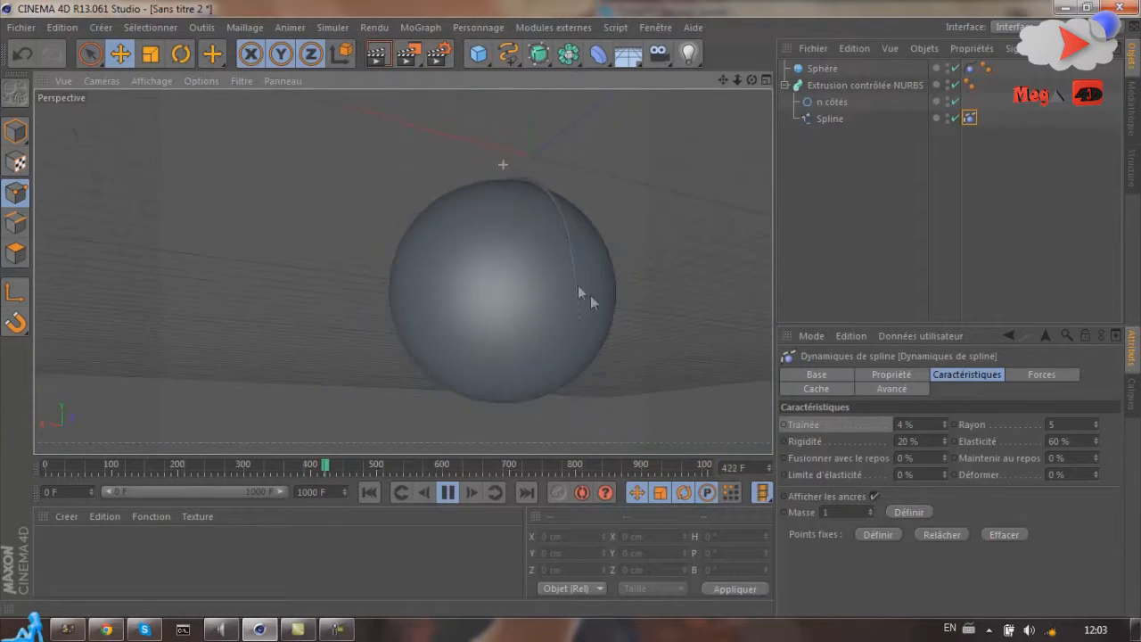
scroll(599, 301, up, 5)
scroll(591, 240, up, 3)
drag(752, 79, 588, 214)
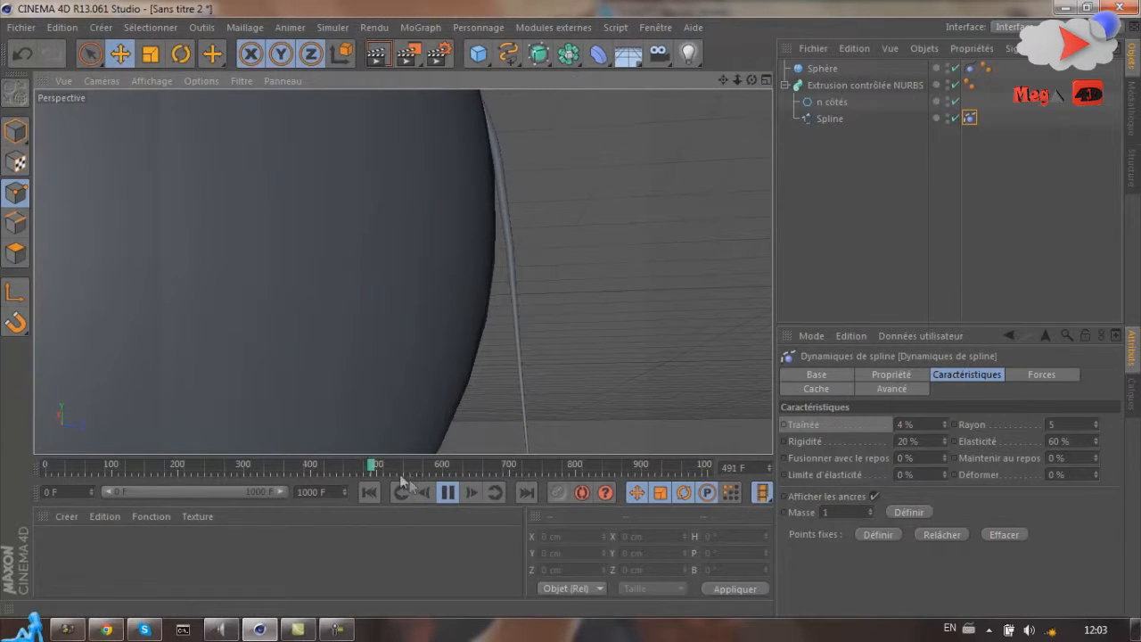
Lower Rayon to 4 and then to 3, replaying the simulation from the start to compare the contact.
drag(380, 468, 50, 470)
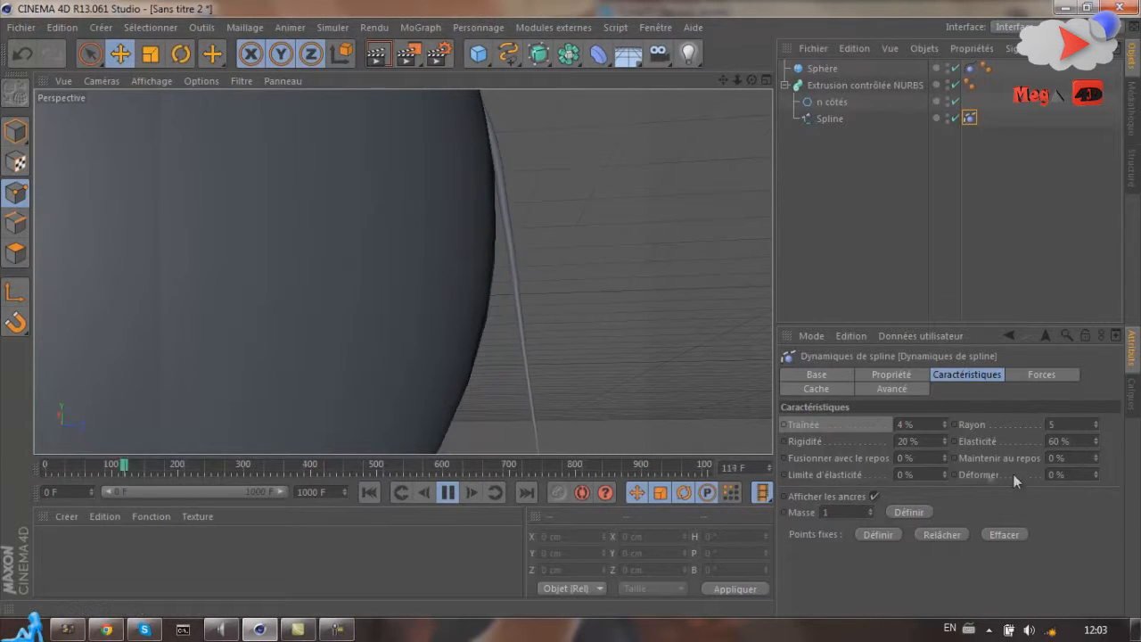
click(1096, 427)
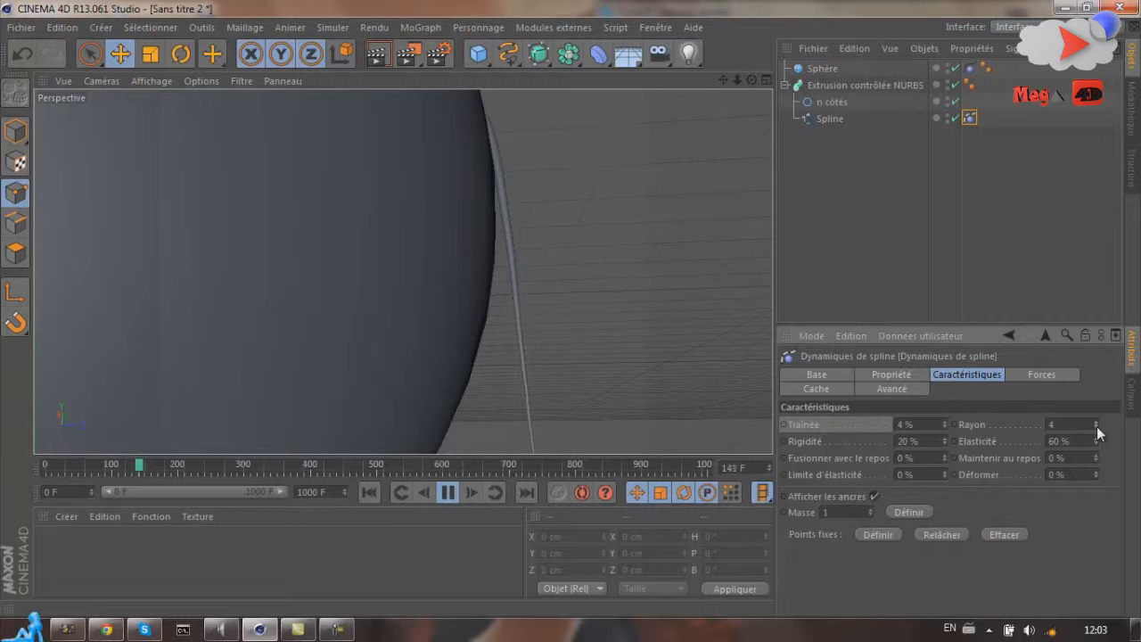
click(438, 487)
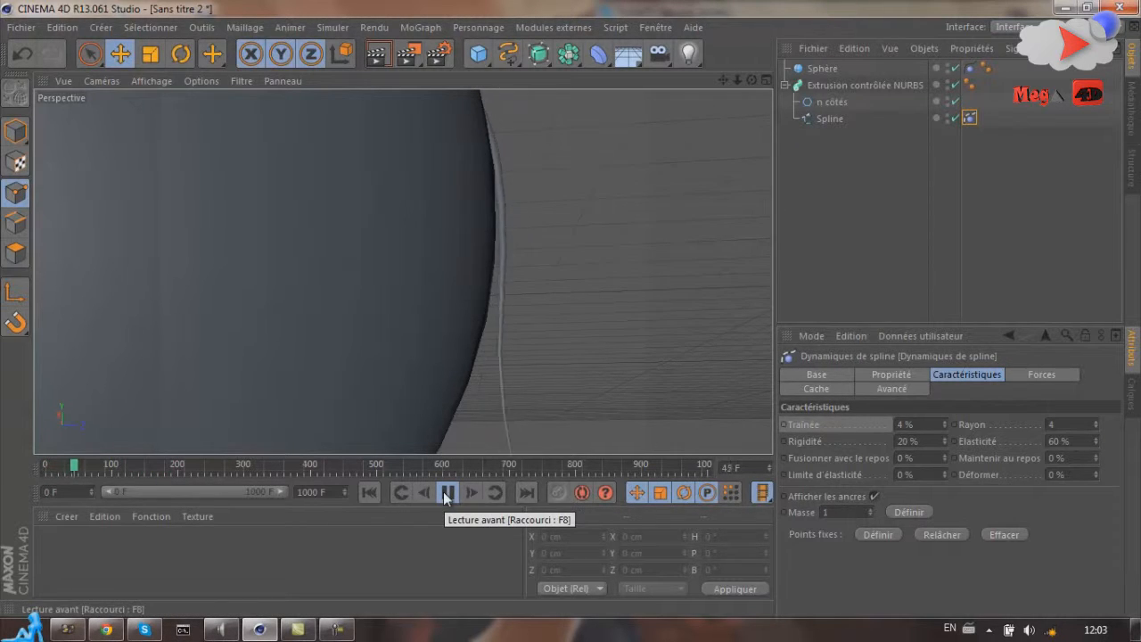
click(1095, 427)
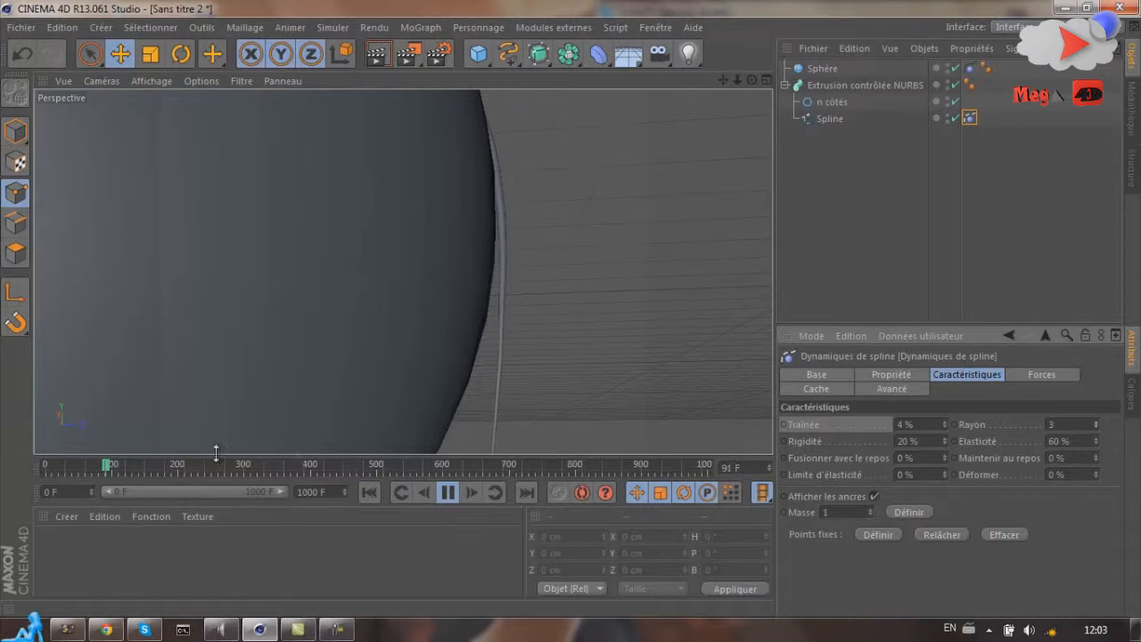
drag(115, 470, 8, 481)
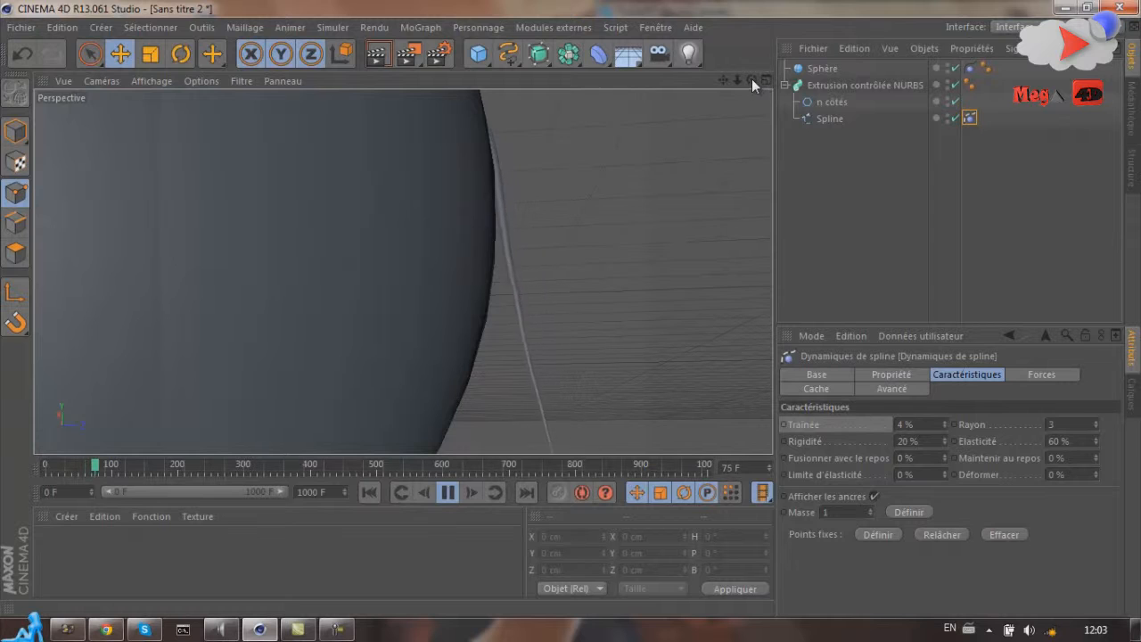
Inspect from all around, close up and from afar, how the running bar lies against the sphere with the reduced radius.
drag(752, 78, 470, 300)
scroll(470, 293, down, 1)
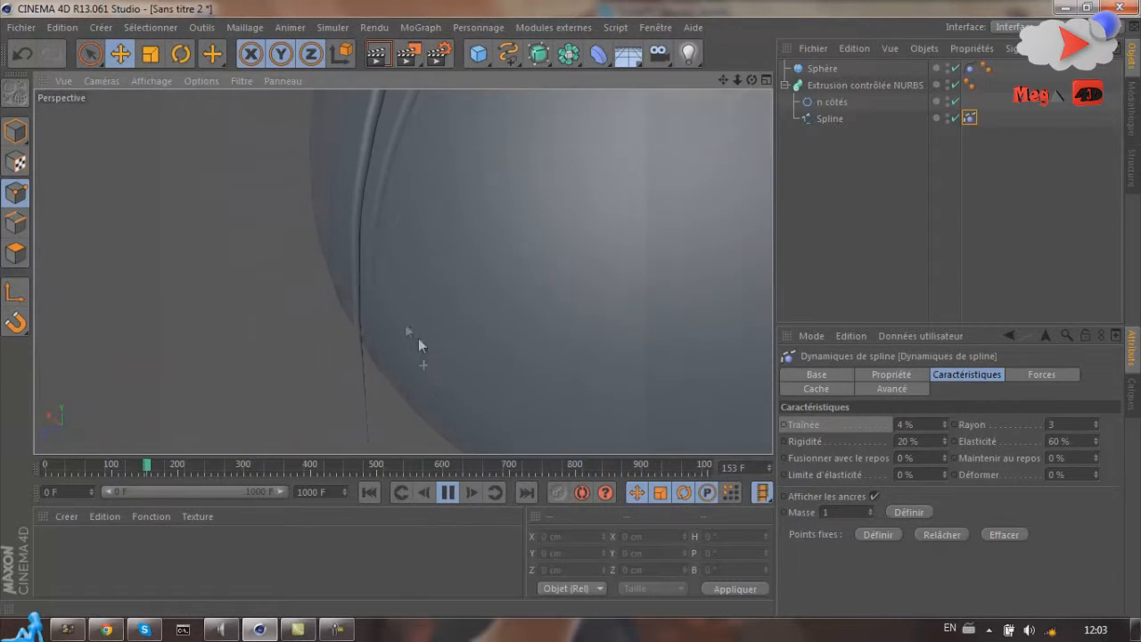
scroll(424, 362, down, 4)
scroll(485, 159, up, 3)
scroll(487, 239, up, 2)
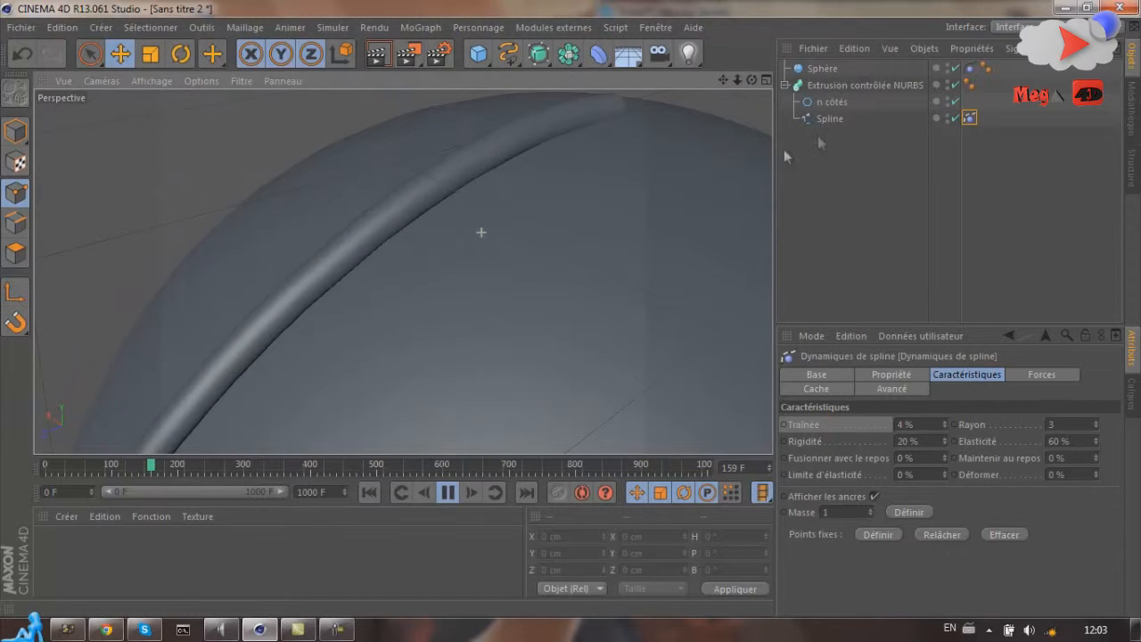
drag(738, 80, 699, 131)
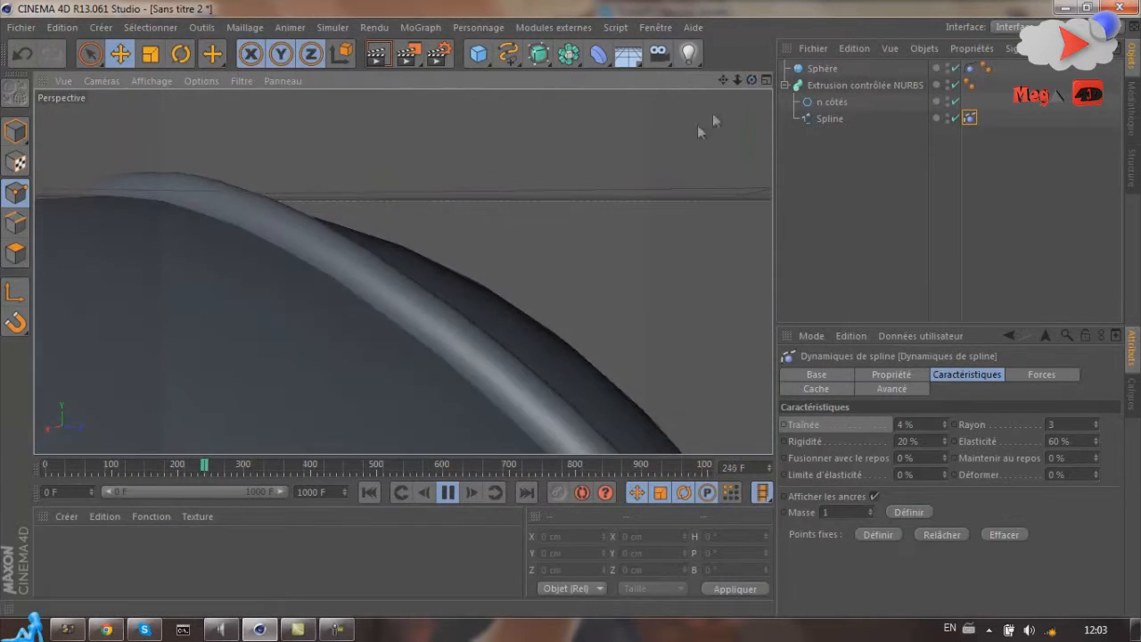
scroll(497, 224, down, 8)
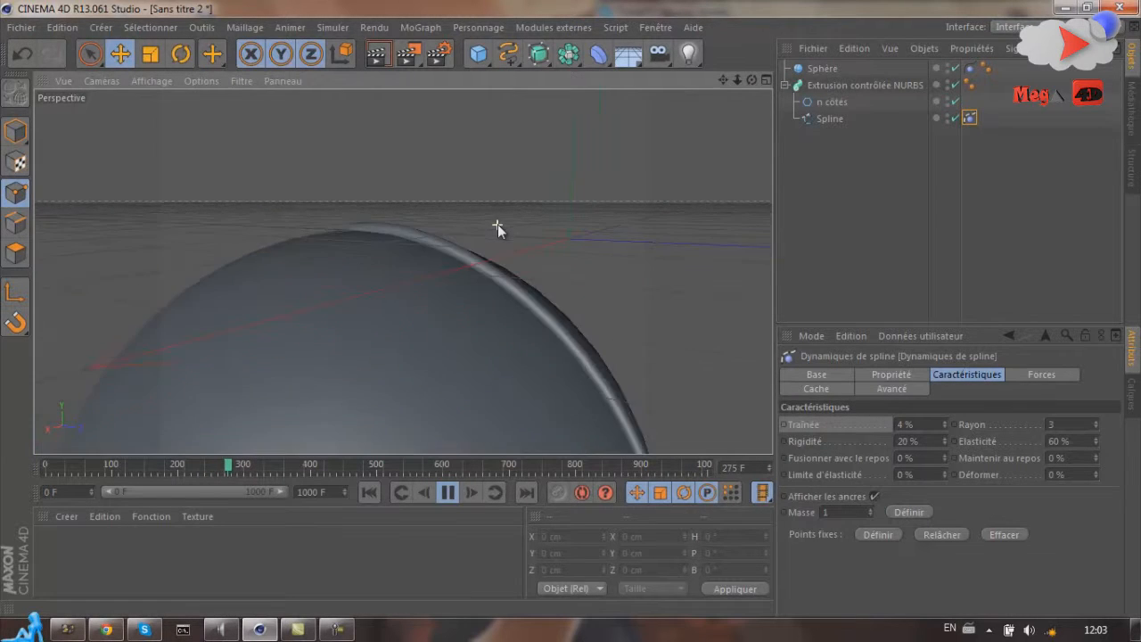
scroll(503, 214, down, 3)
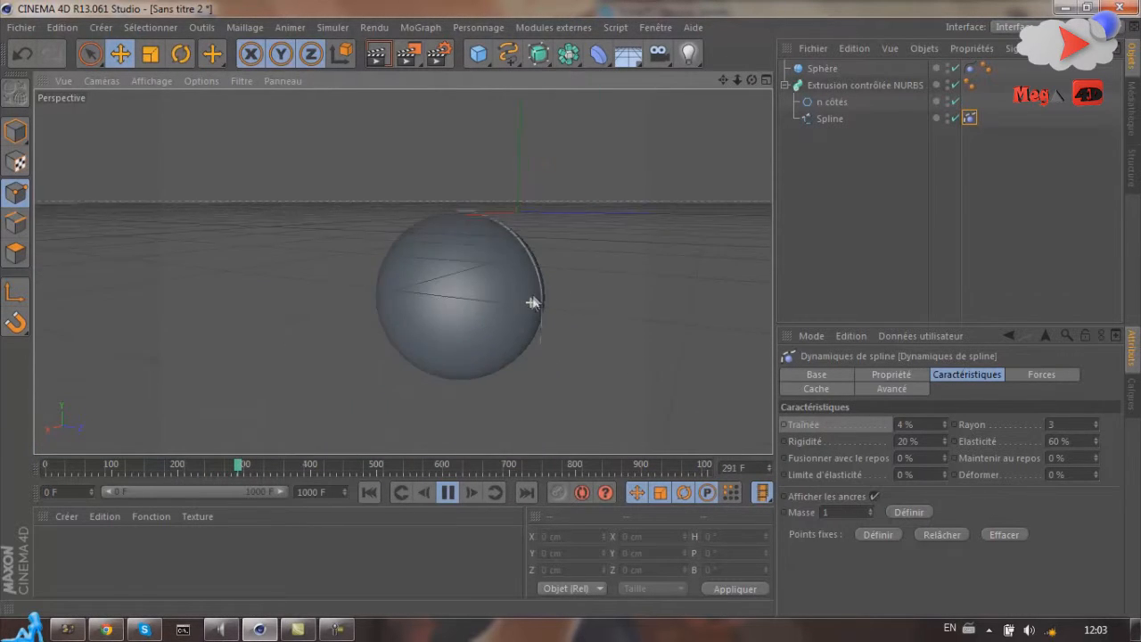
alt+drag(530, 302, 683, 168)
alt+drag(553, 325, 541, 192)
scroll(523, 288, up, 3)
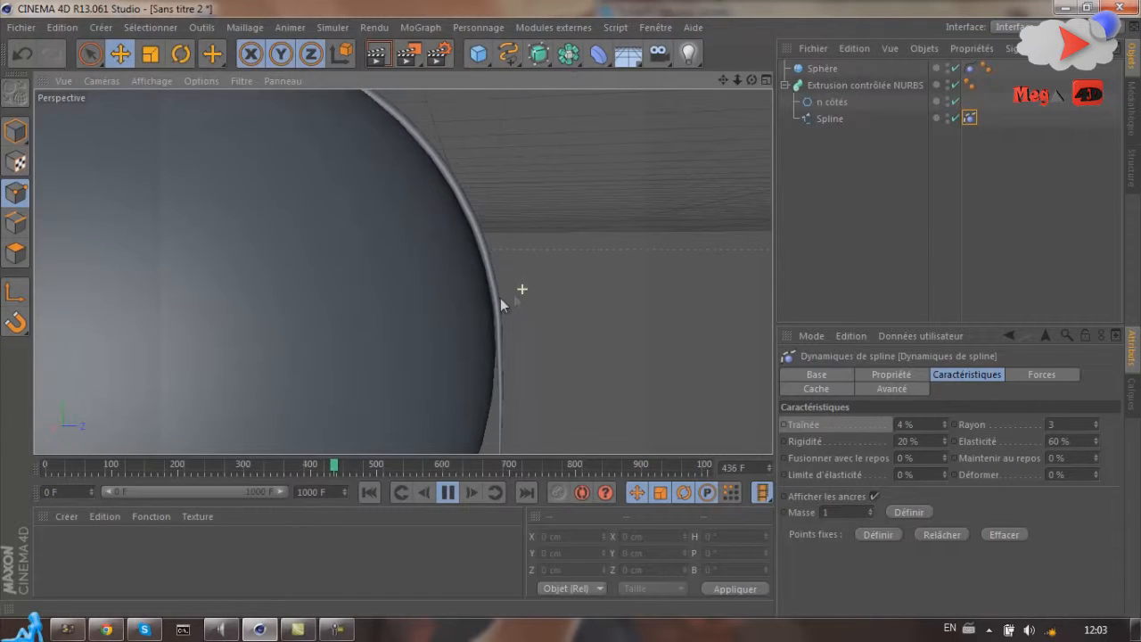
Display the settings of the Sphère's hair collision tag, stop playback, and set Friction to 0 %.
click(499, 298)
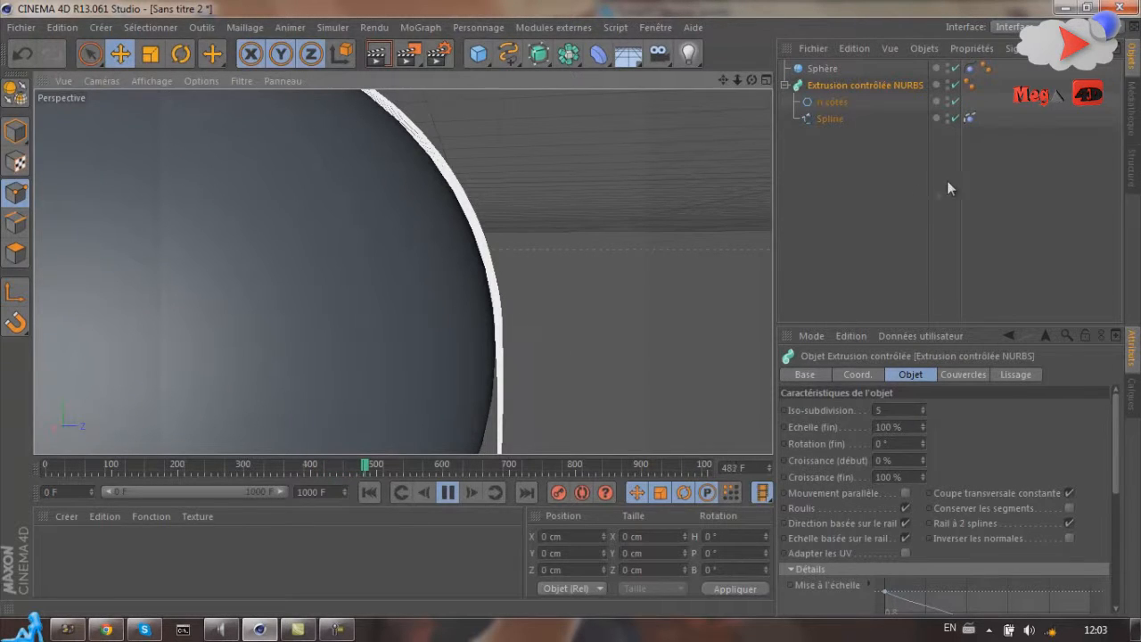
click(969, 118)
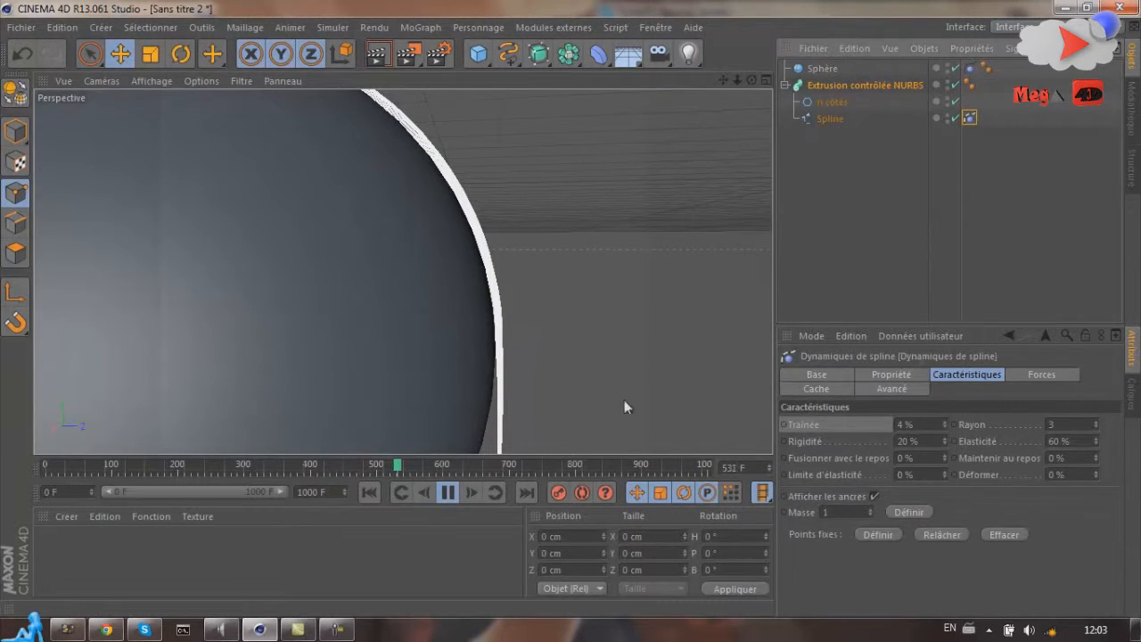
click(969, 69)
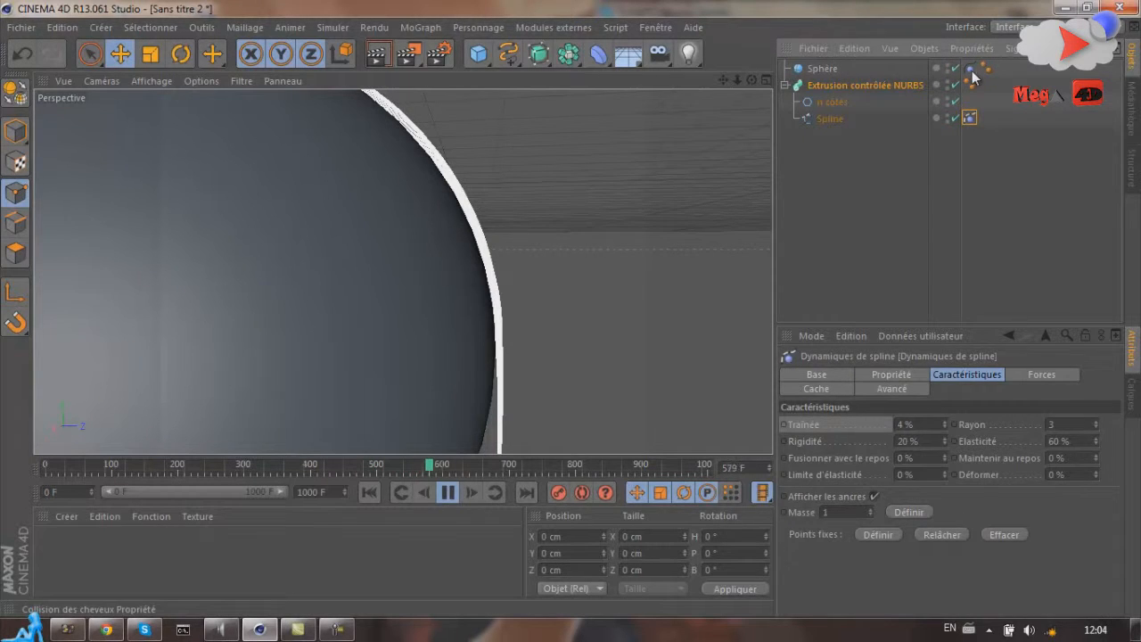
click(438, 495)
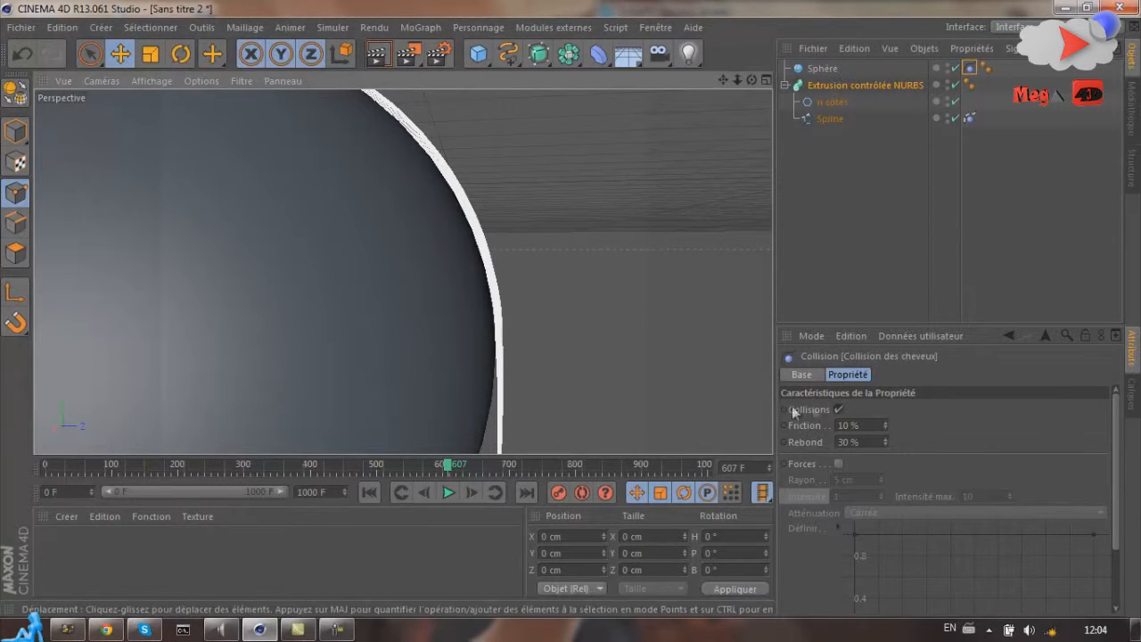
drag(885, 422, 889, 473)
Replay the simulation from the start with the whole sphere in view, check how the bar slides, and stop playback.
scroll(614, 306, down, 2)
drag(752, 80, 522, 440)
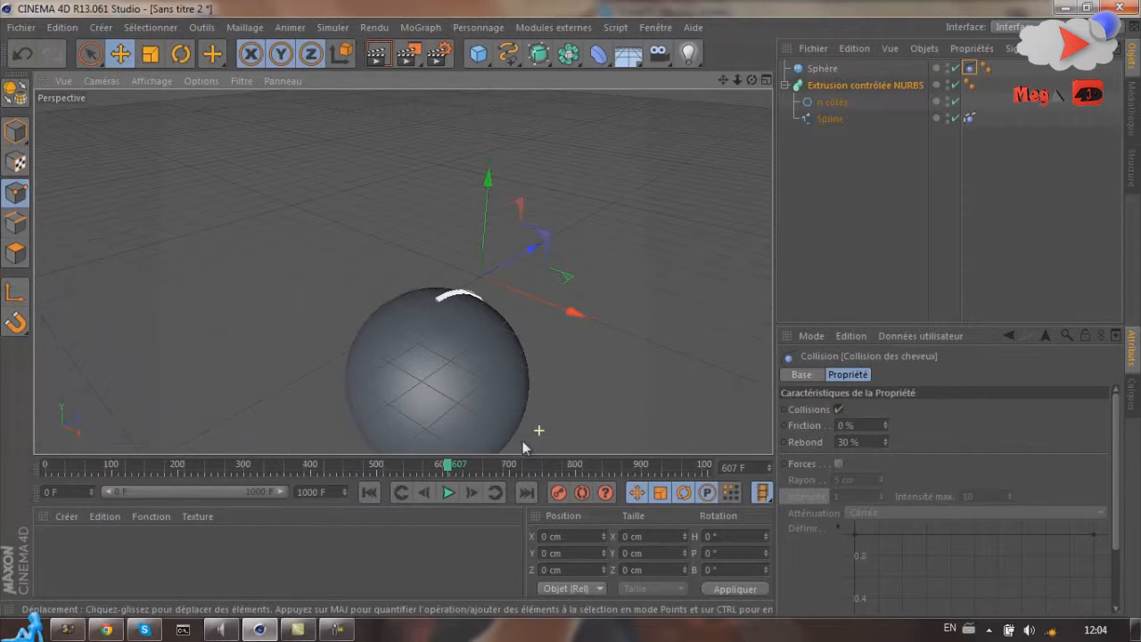
click(450, 493)
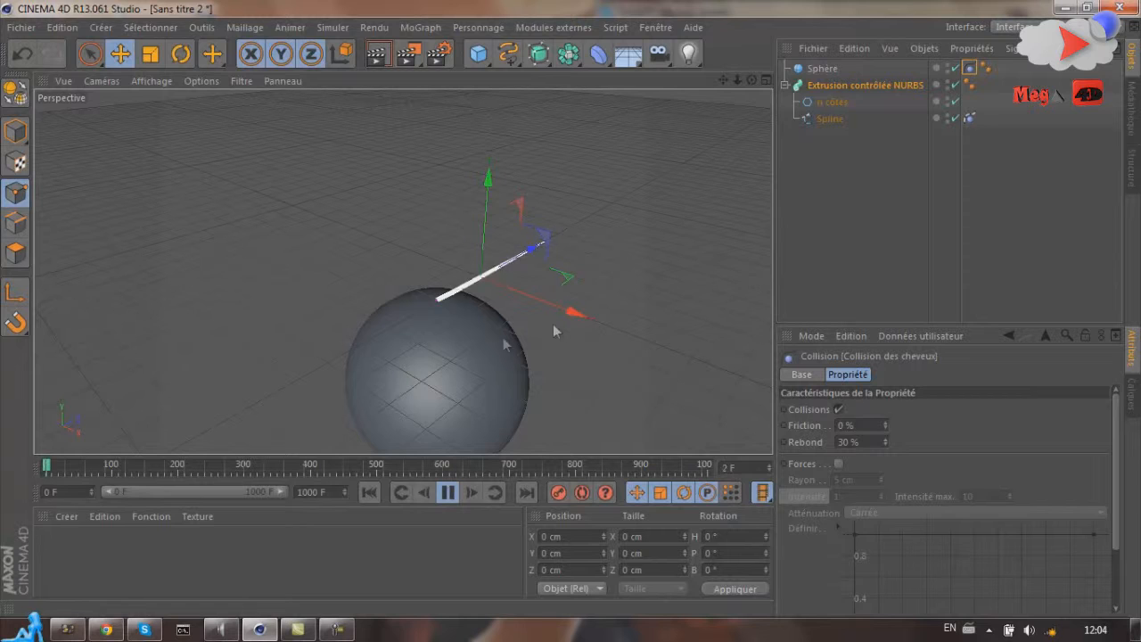
drag(752, 80, 572, 314)
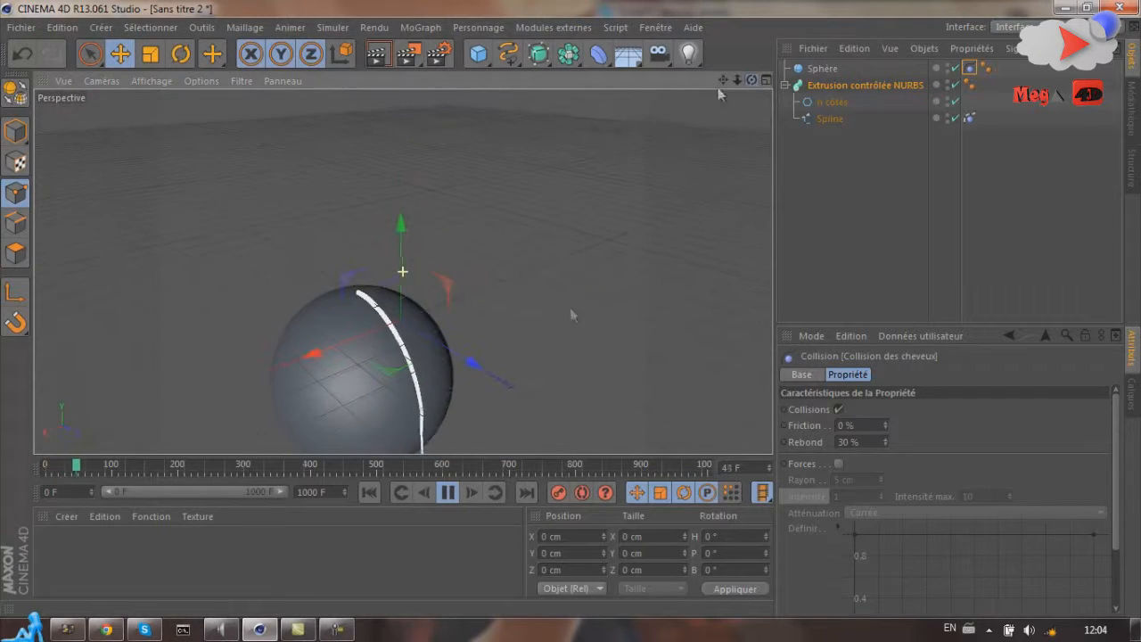
key(F8)
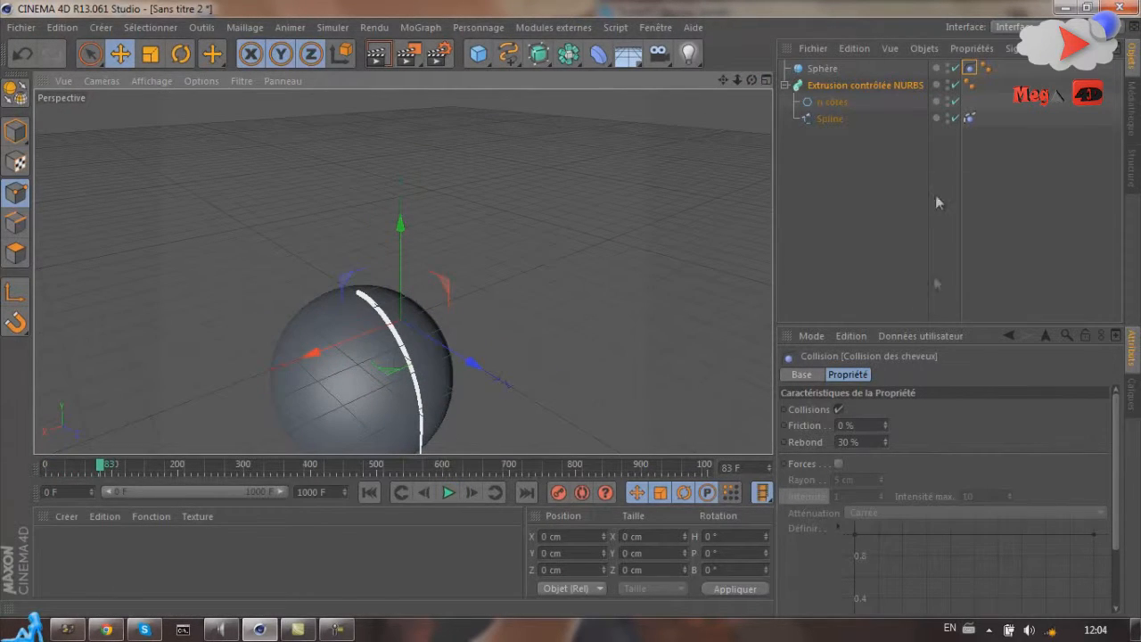
Play the simulation close to the sphere to examine how the bar slides, redisplay the Sphère's collision tag settings, and stop playback.
click(846, 84)
drag(323, 351, 356, 351)
alt+drag(559, 303, 592, 292)
scroll(358, 393, up, 5)
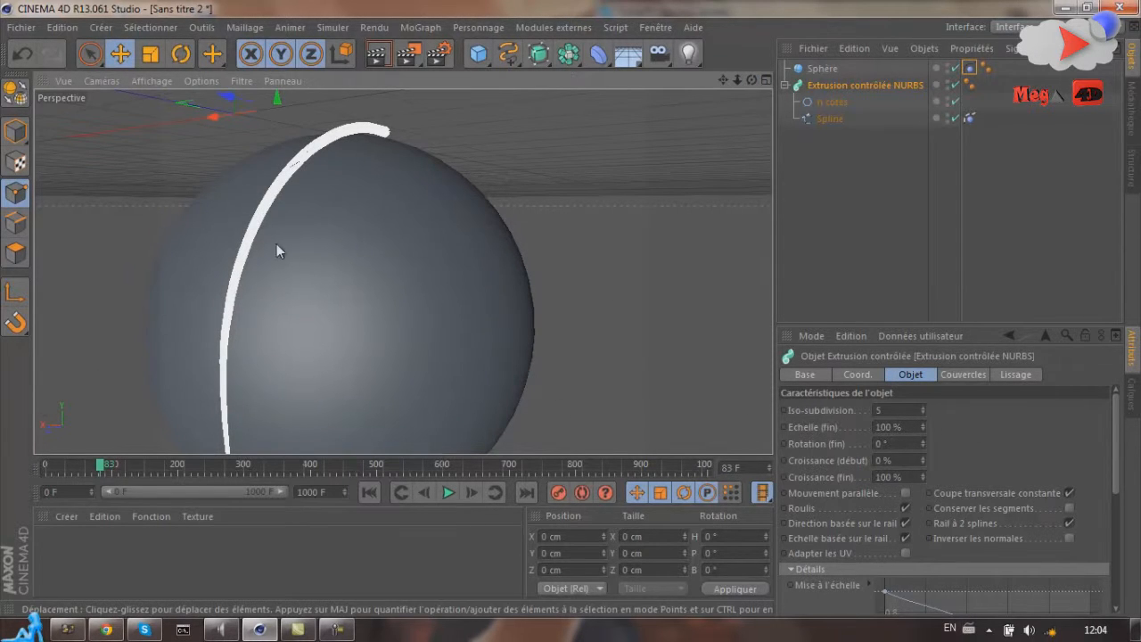
click(449, 493)
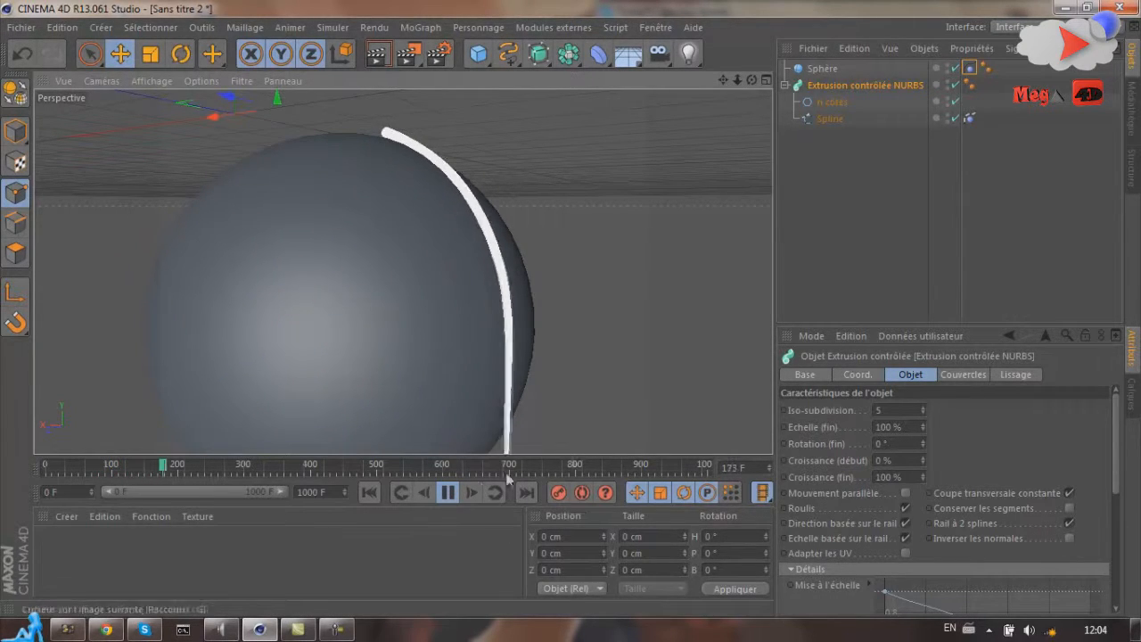
click(972, 68)
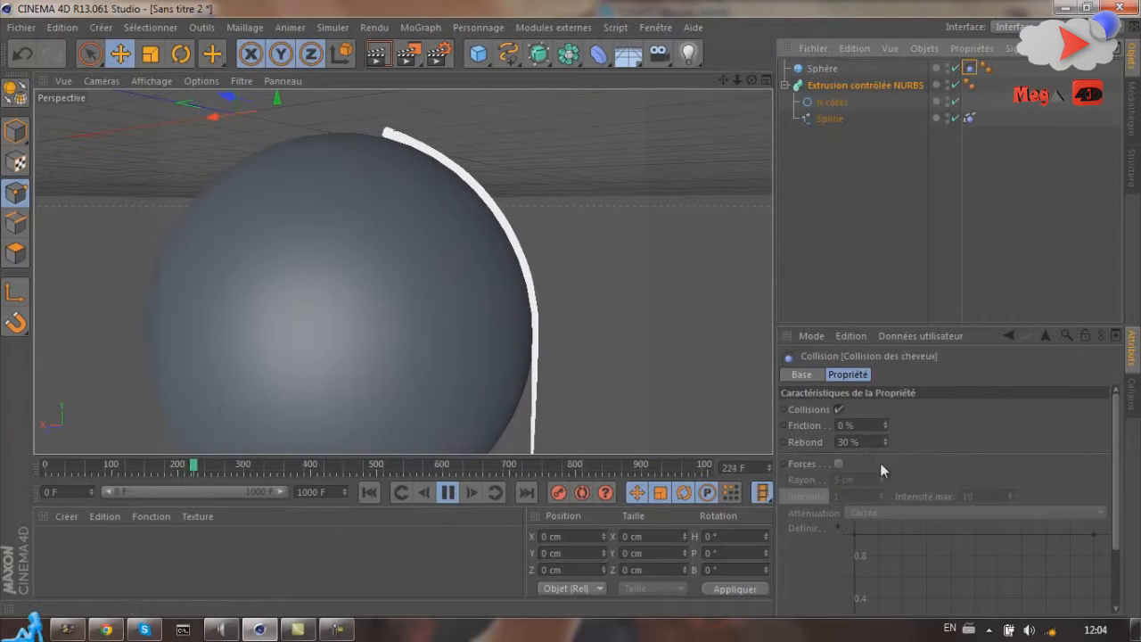
click(448, 493)
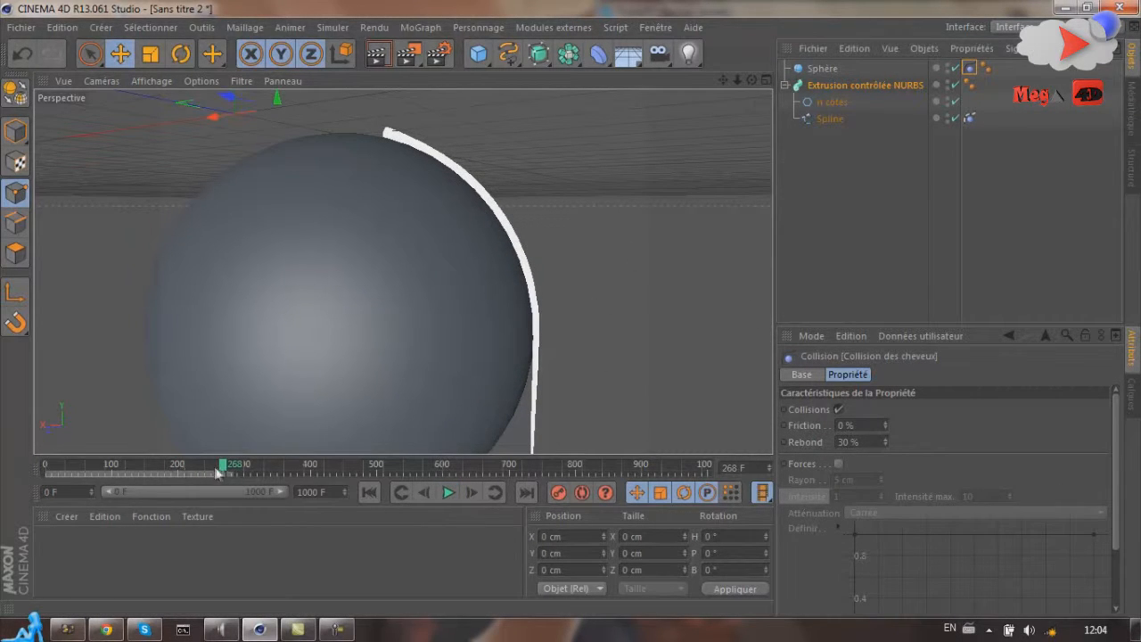
Set the collision tag's Friction to 20 %, replay the simulation from near the start, and return to frame 0.
drag(74, 477, 48, 471)
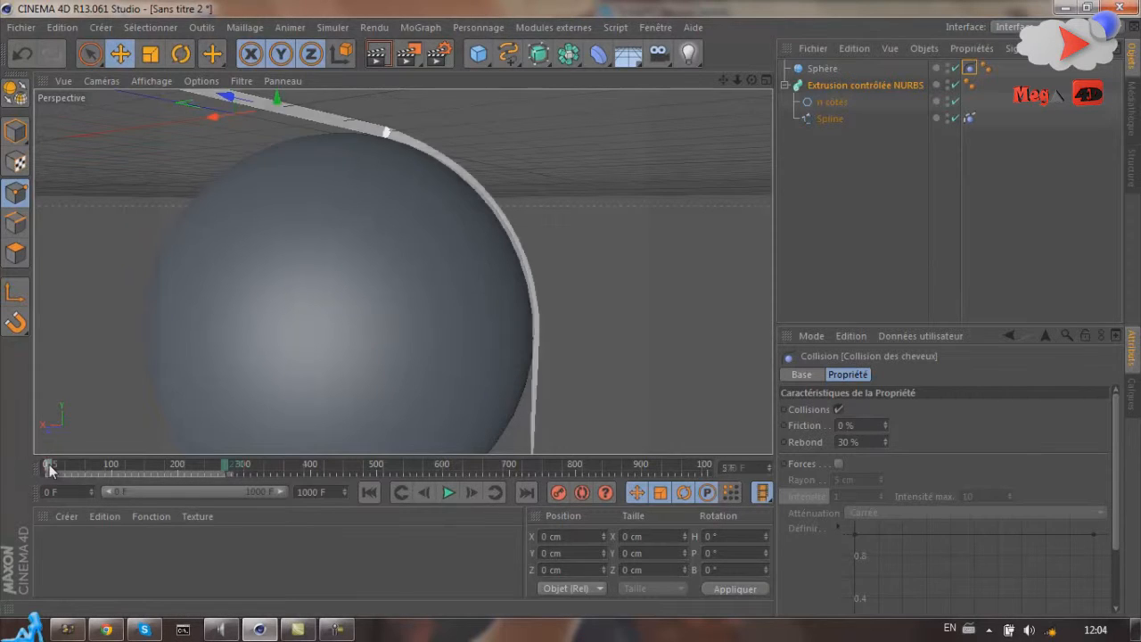
drag(889, 425, 888, 424)
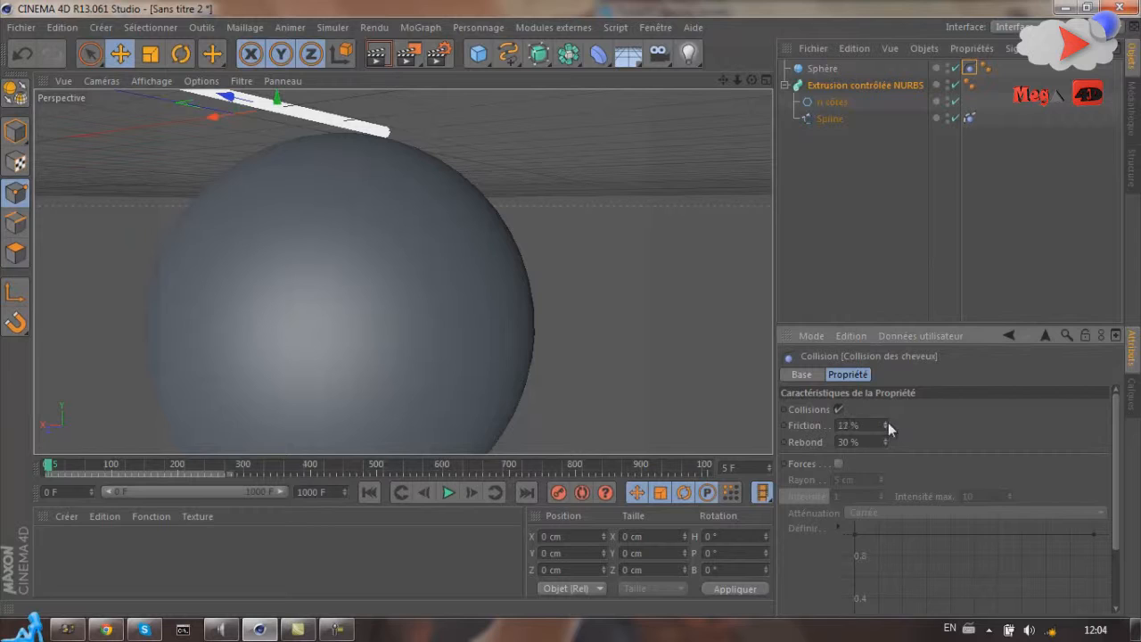
click(448, 492)
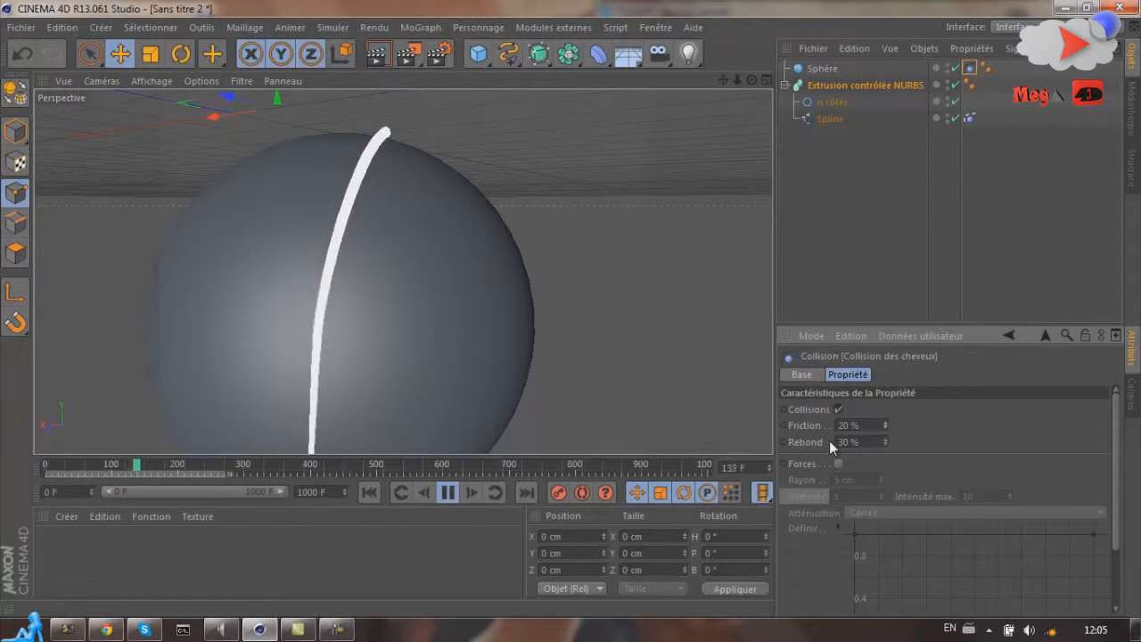
click(448, 491)
drag(175, 471, 1, 463)
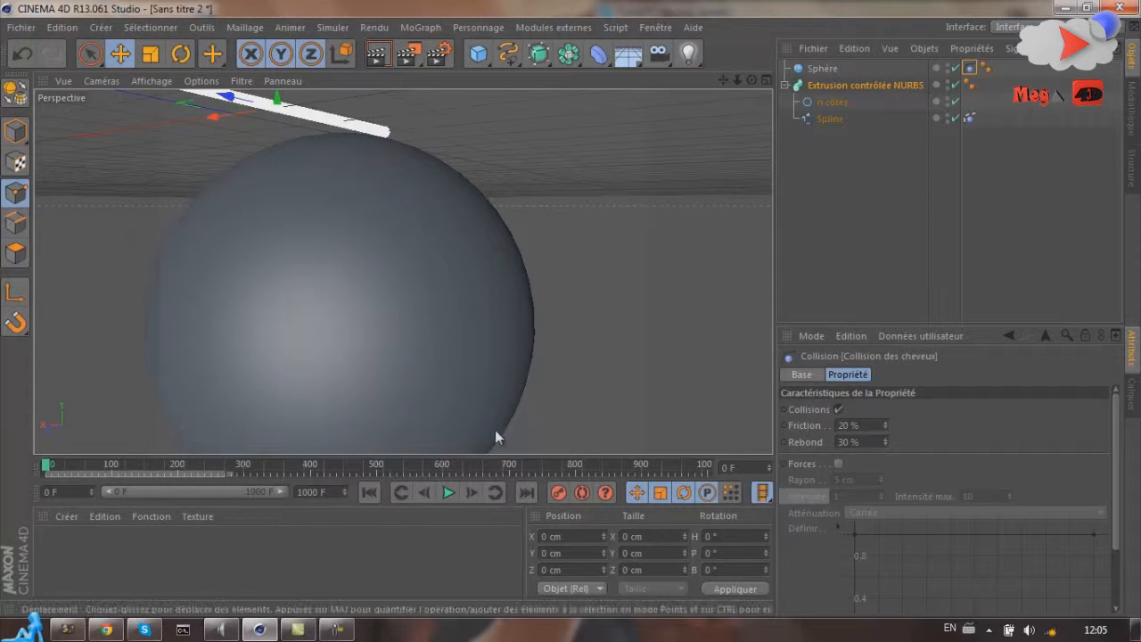
Raise Rebond to 74 %, replay the simulation with the whole sphere in view, and return to frame 0.
drag(884, 439, 883, 437)
scroll(596, 315, down, 5)
scroll(579, 344, up, 2)
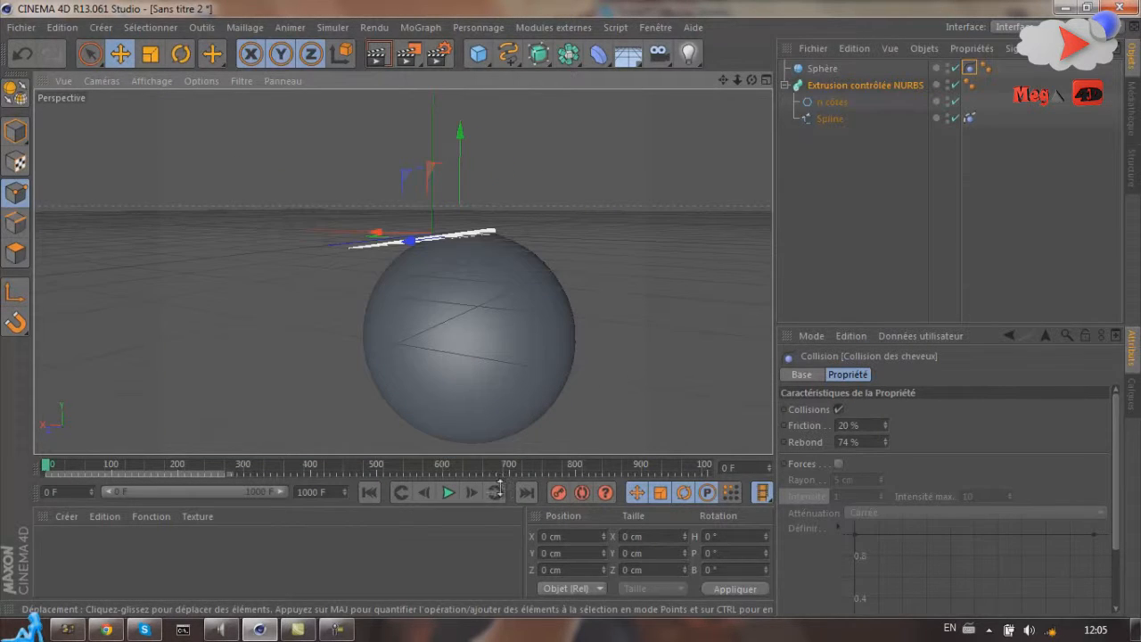
click(448, 493)
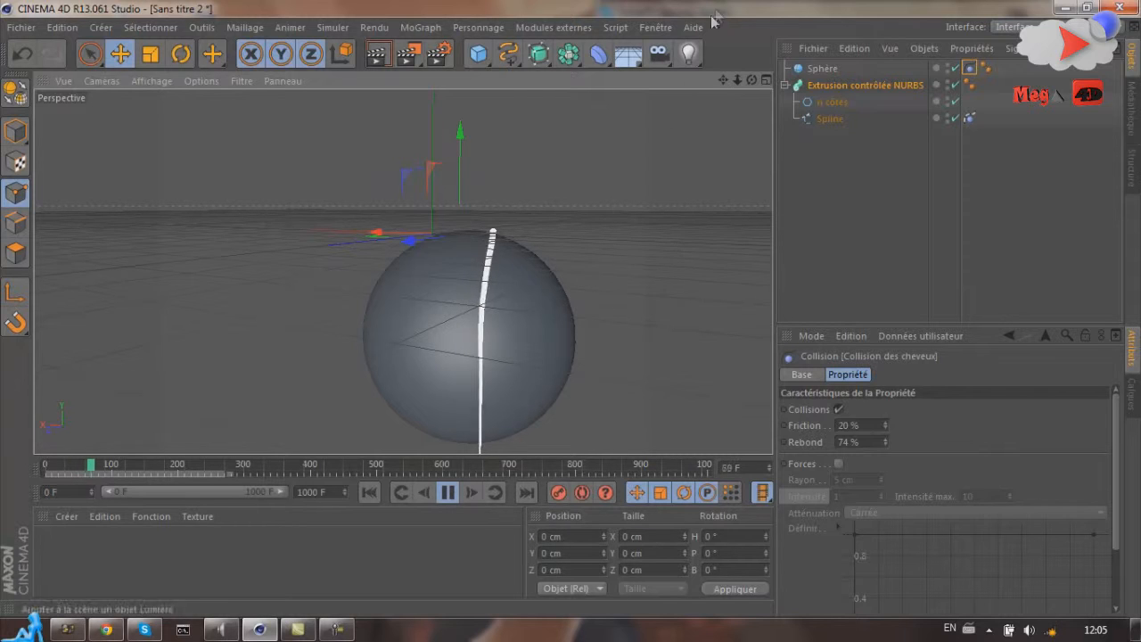
drag(751, 81, 553, 328)
click(459, 494)
drag(116, 465, 31, 470)
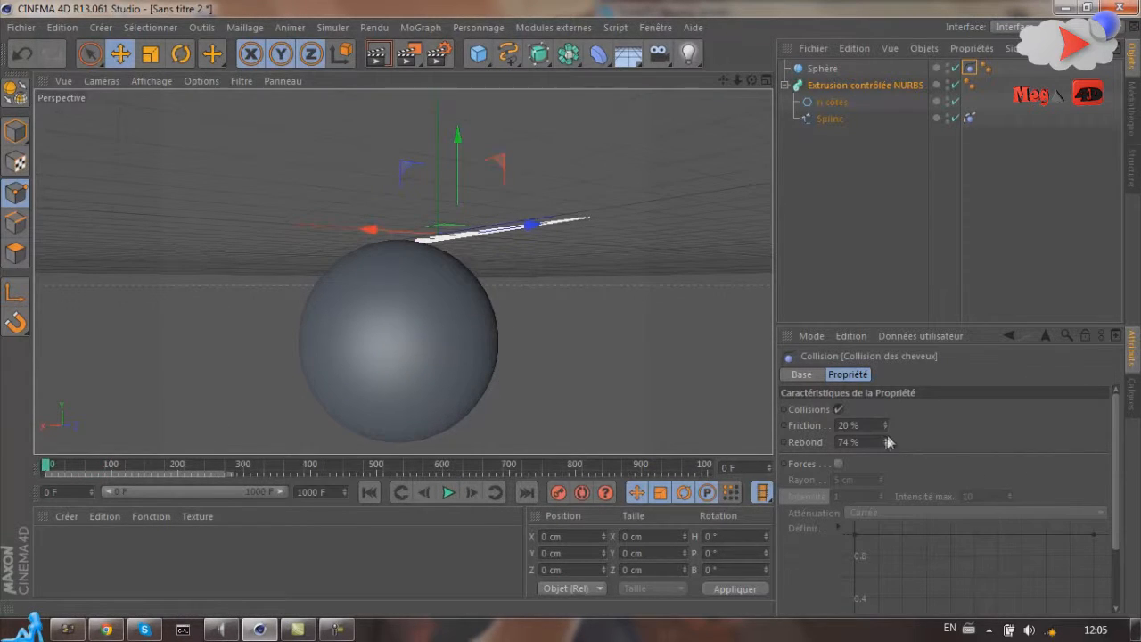
Try Rebond at 97 % and then at 30 %, replaying the simulation from the start to compare the bounce.
drag(888, 442, 888, 424)
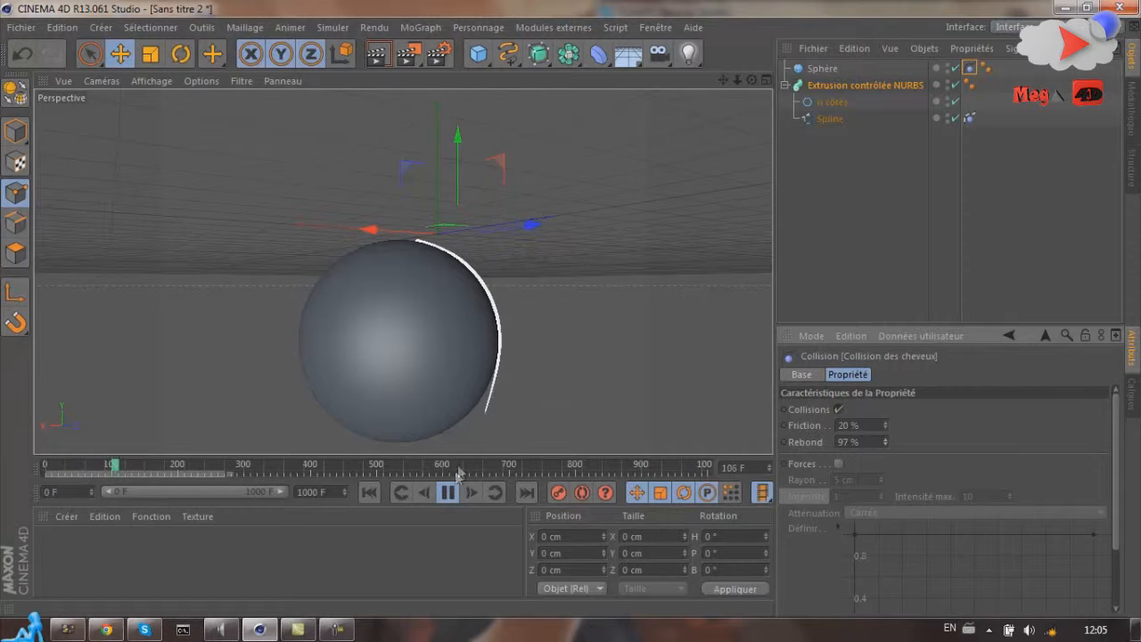
drag(129, 469, 23, 469)
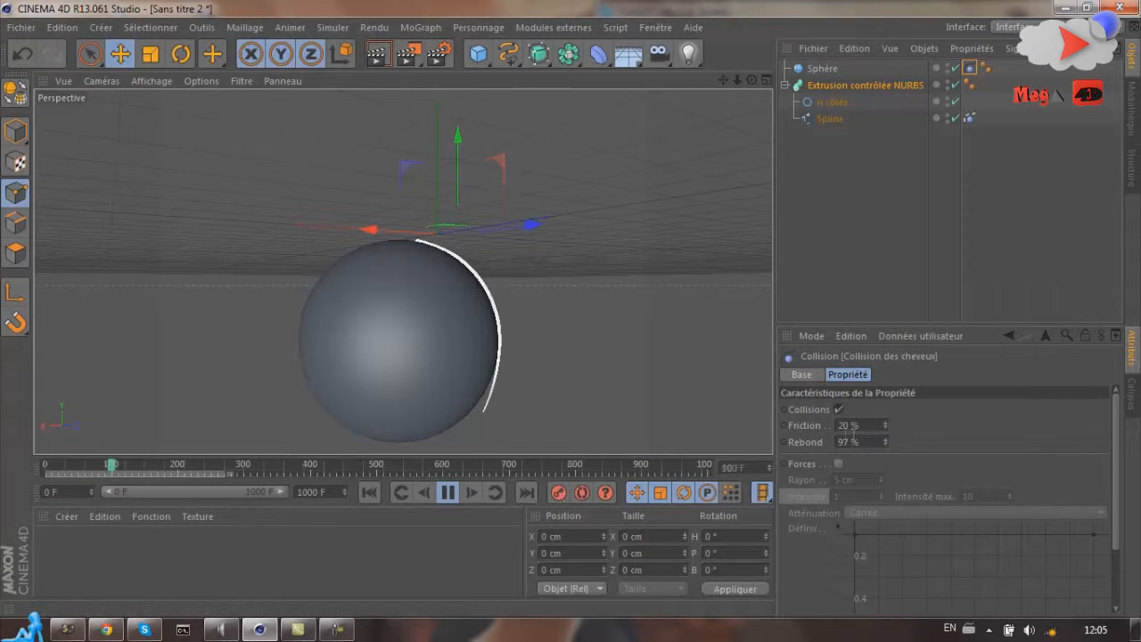
drag(885, 441, 885, 442)
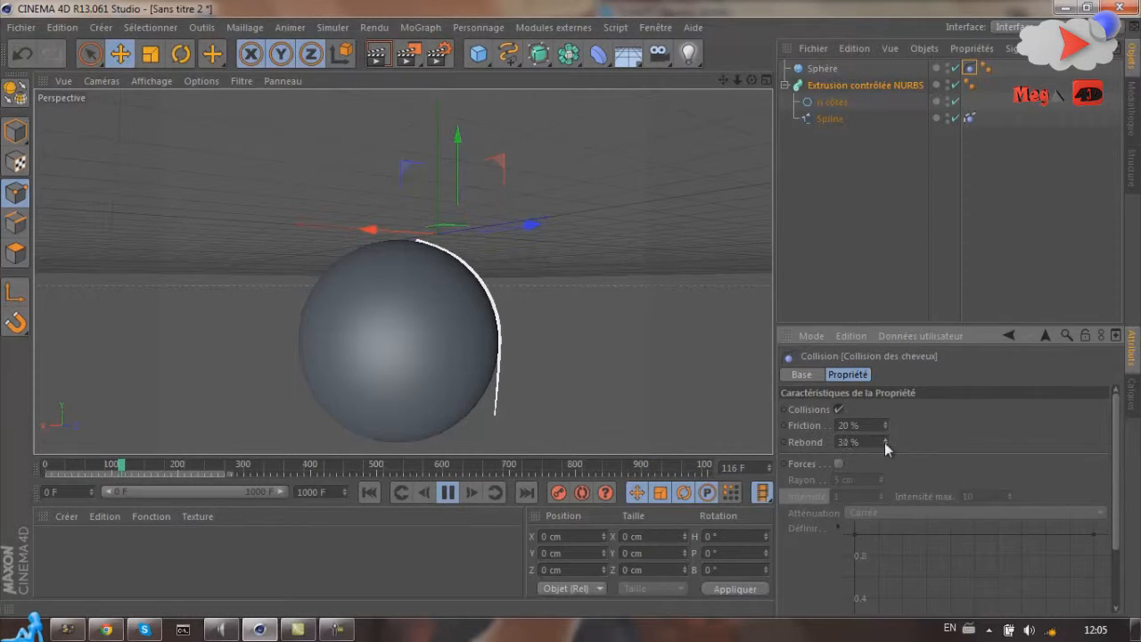
click(884, 440)
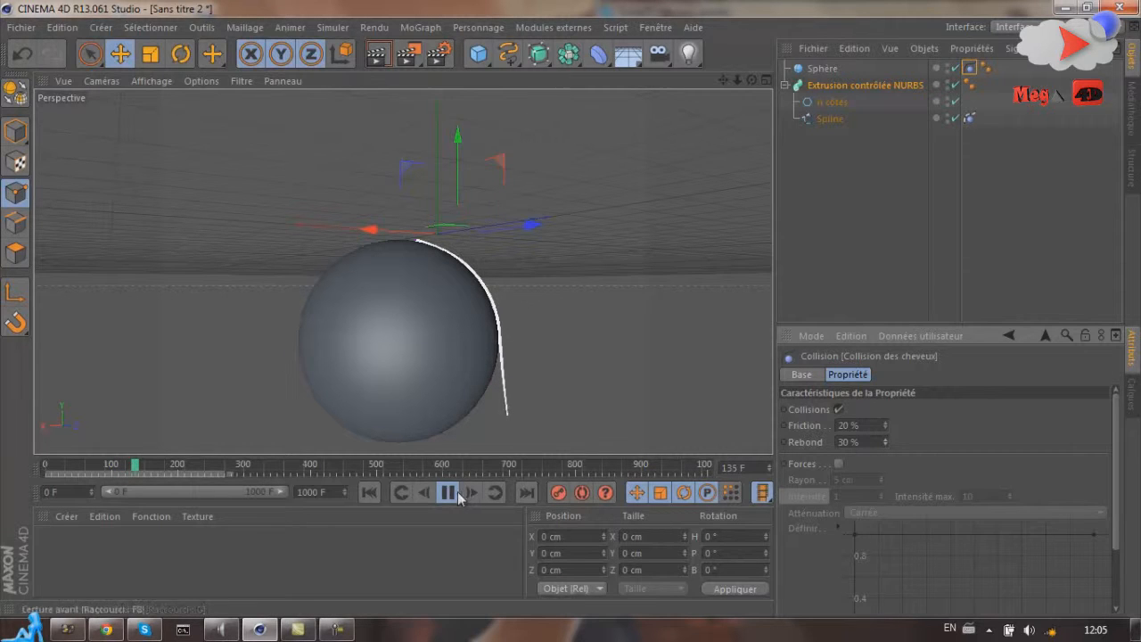
drag(158, 471, 47, 469)
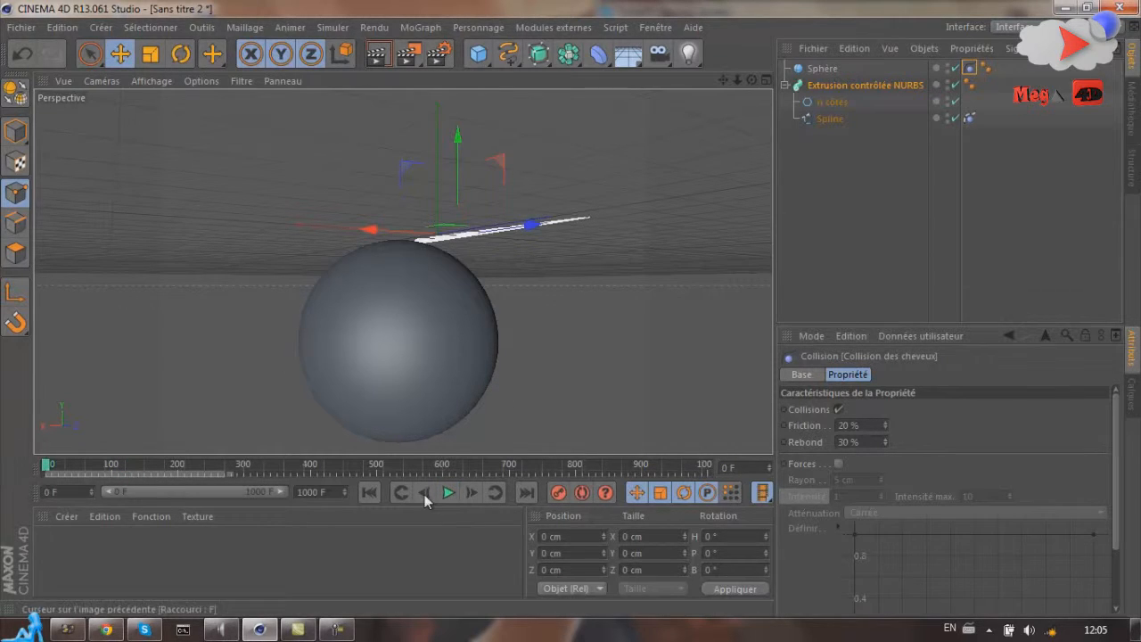
click(446, 492)
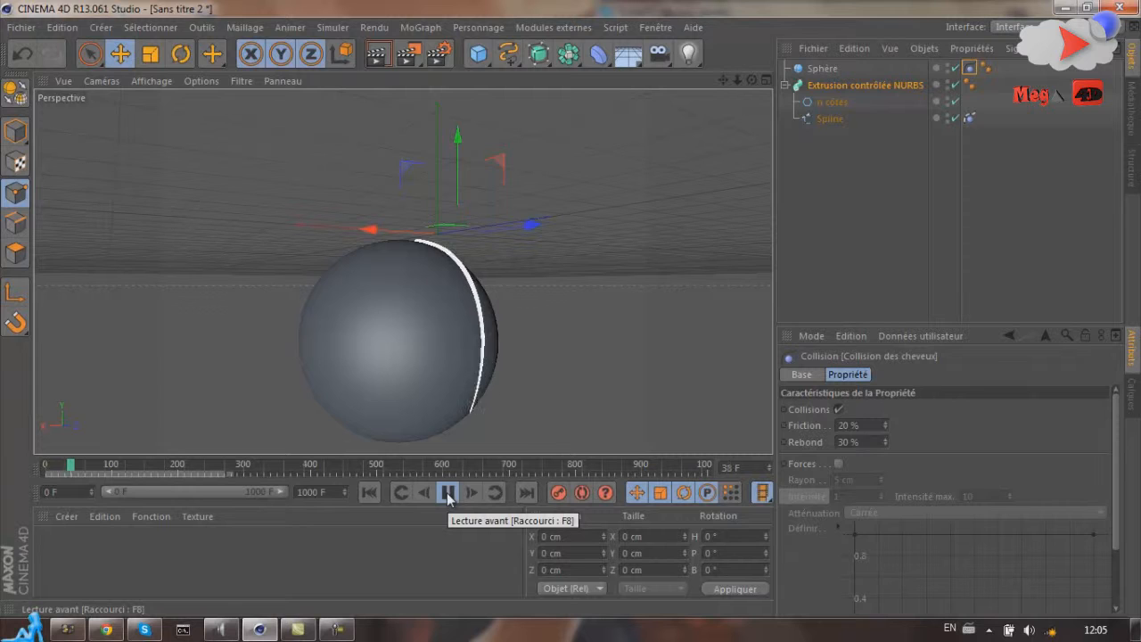
Set Rebond to 10 %, replay the simulation from the start while checking the bar from another side, and stop playback.
drag(884, 442, 887, 440)
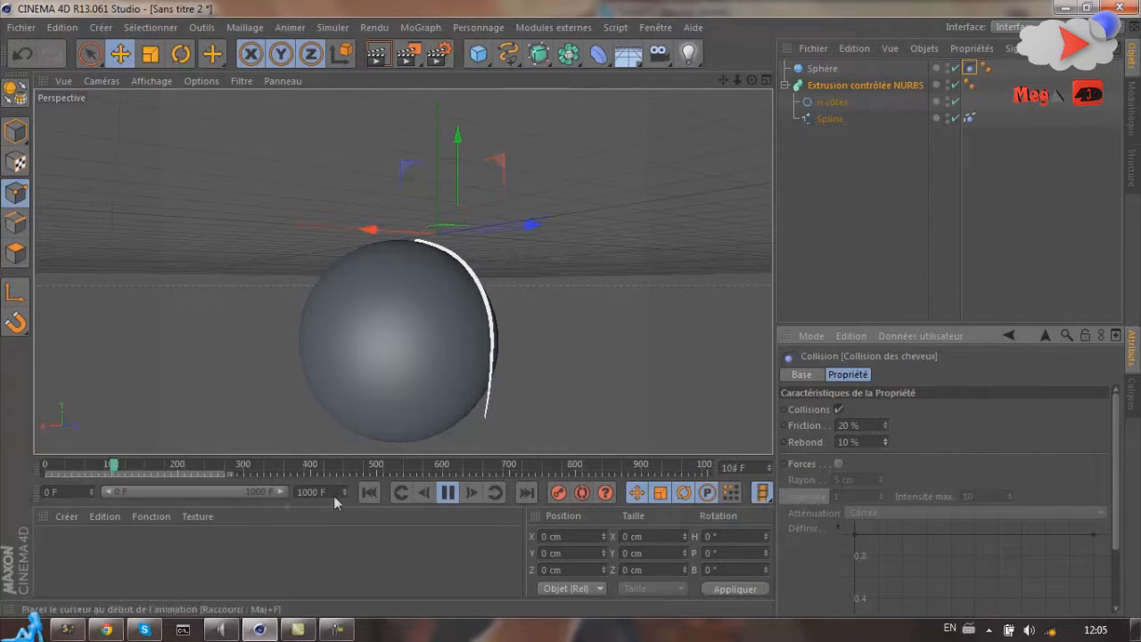
drag(130, 470, 46, 469)
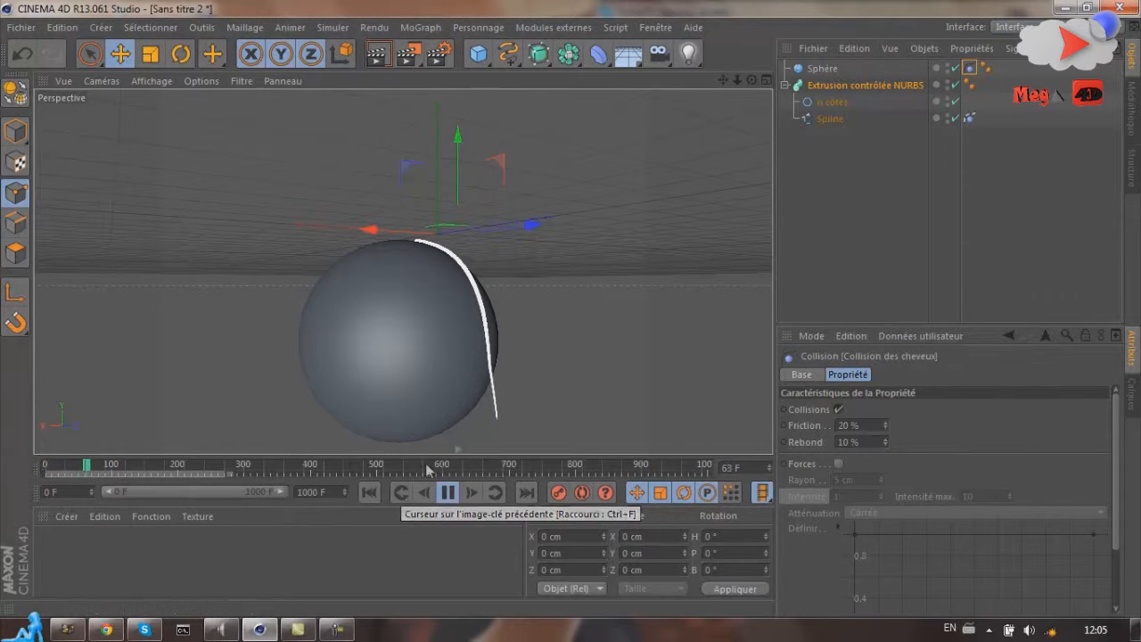
alt+drag(570, 308, 679, 144)
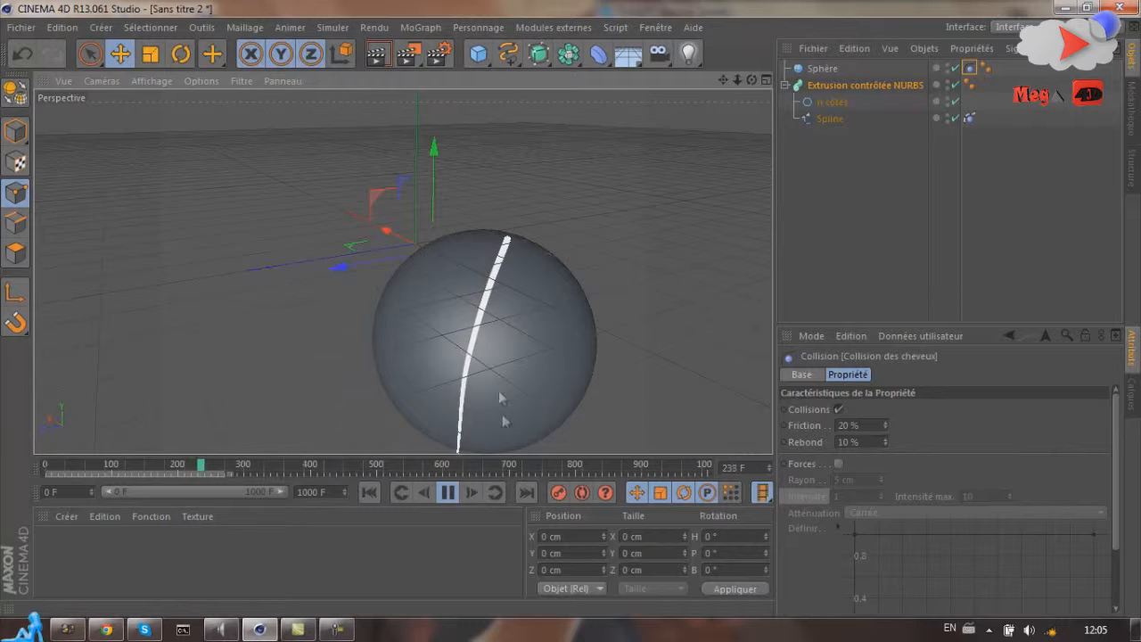
click(447, 492)
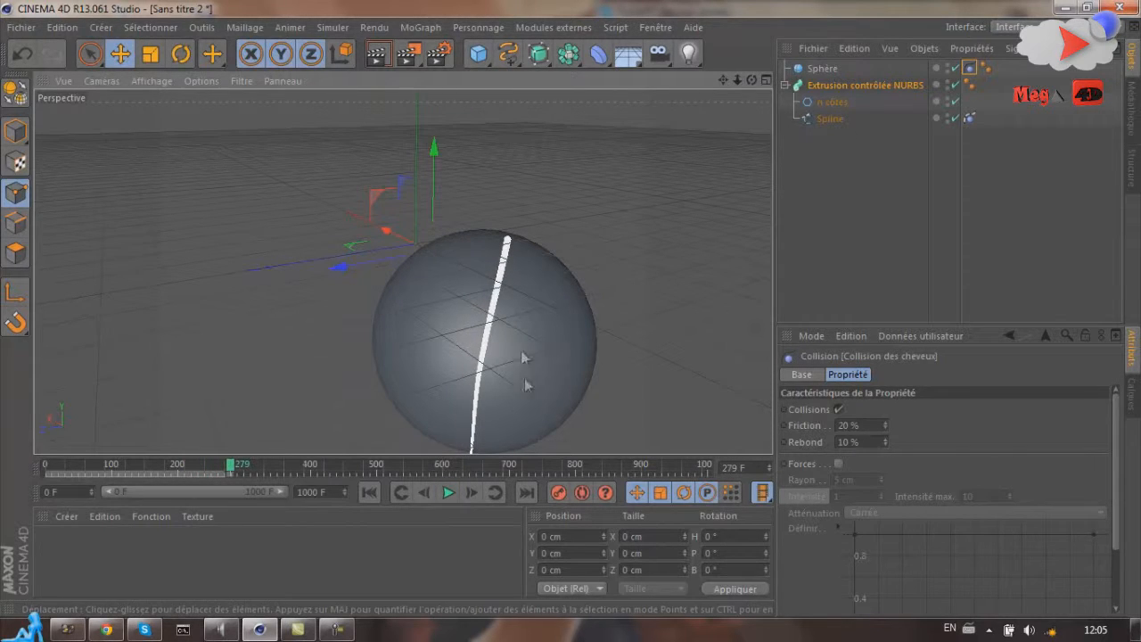
Return to frame 0 and convert the Extrusion contrôlée NURBS into an editable polygon object, checking its shape and child objects.
click(822, 70)
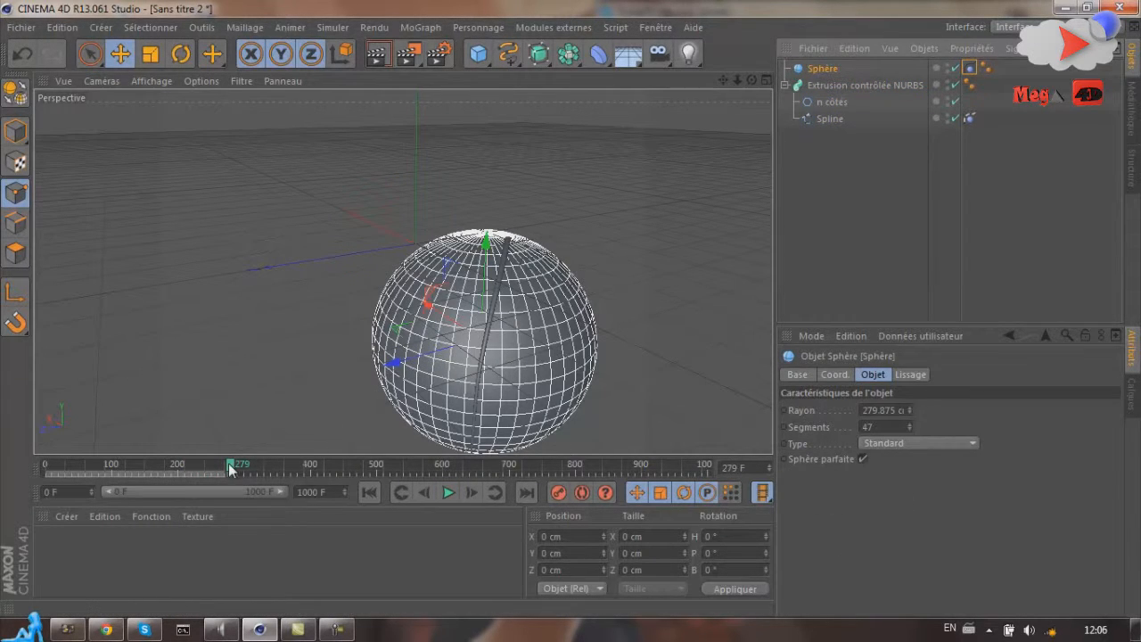
drag(232, 465, 8, 470)
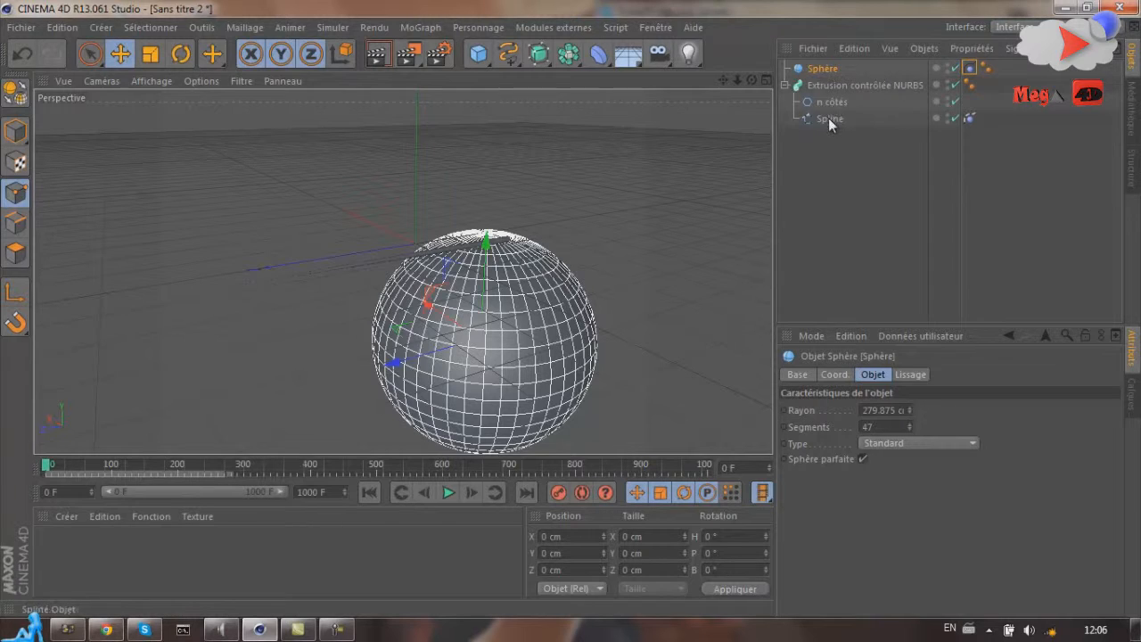
click(784, 86)
click(838, 85)
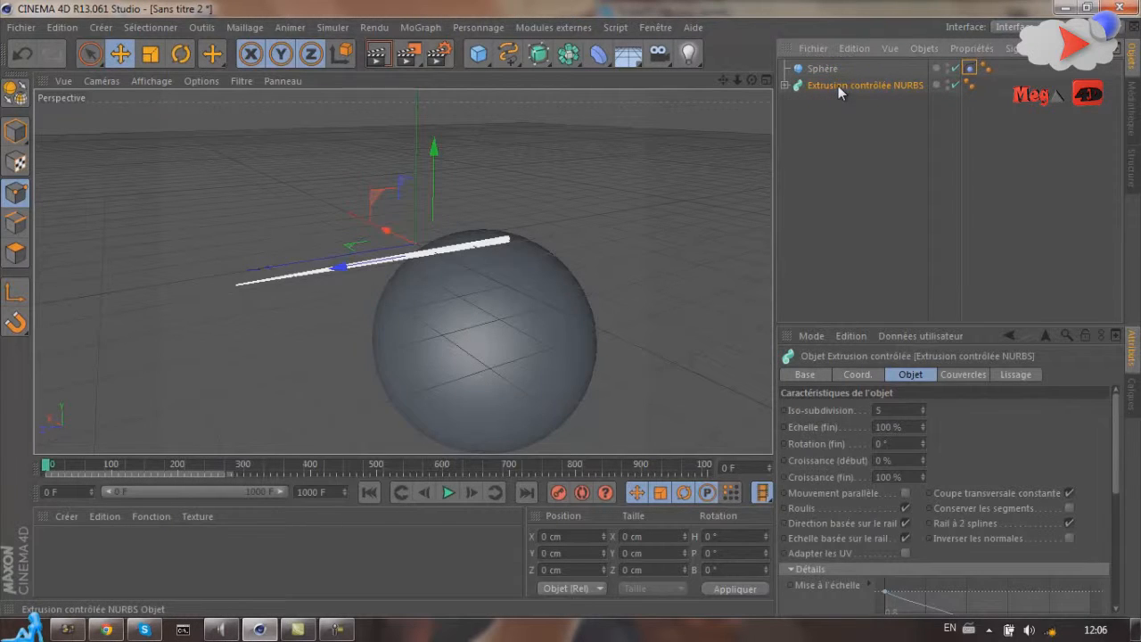
scroll(615, 105, up, 2)
scroll(567, 207, down, 2)
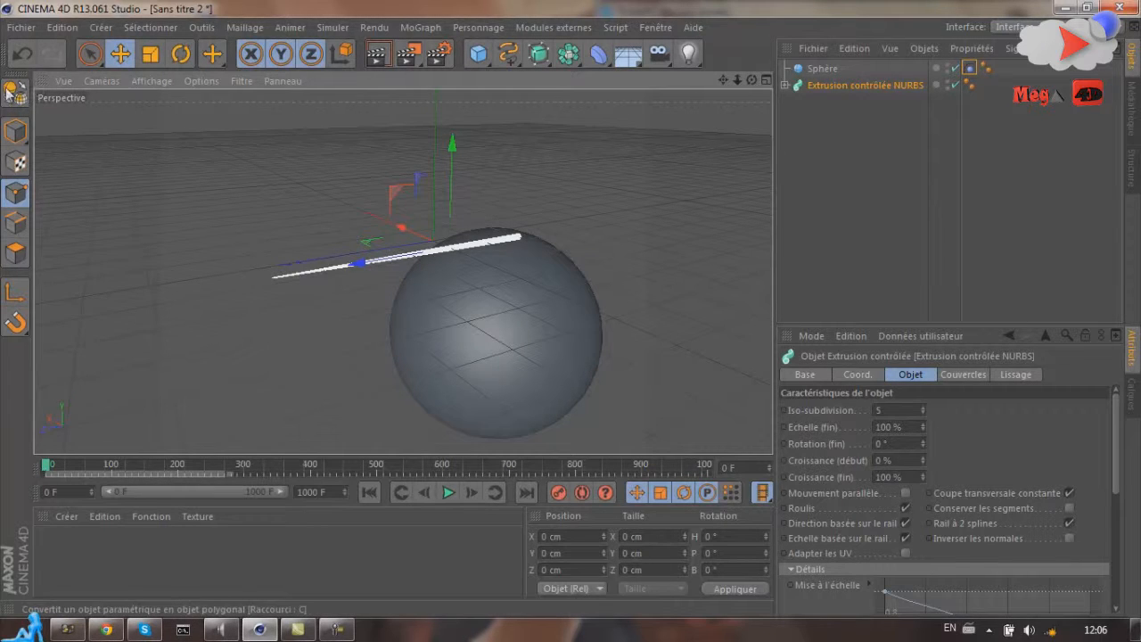
key(c)
scroll(440, 259, up, 5)
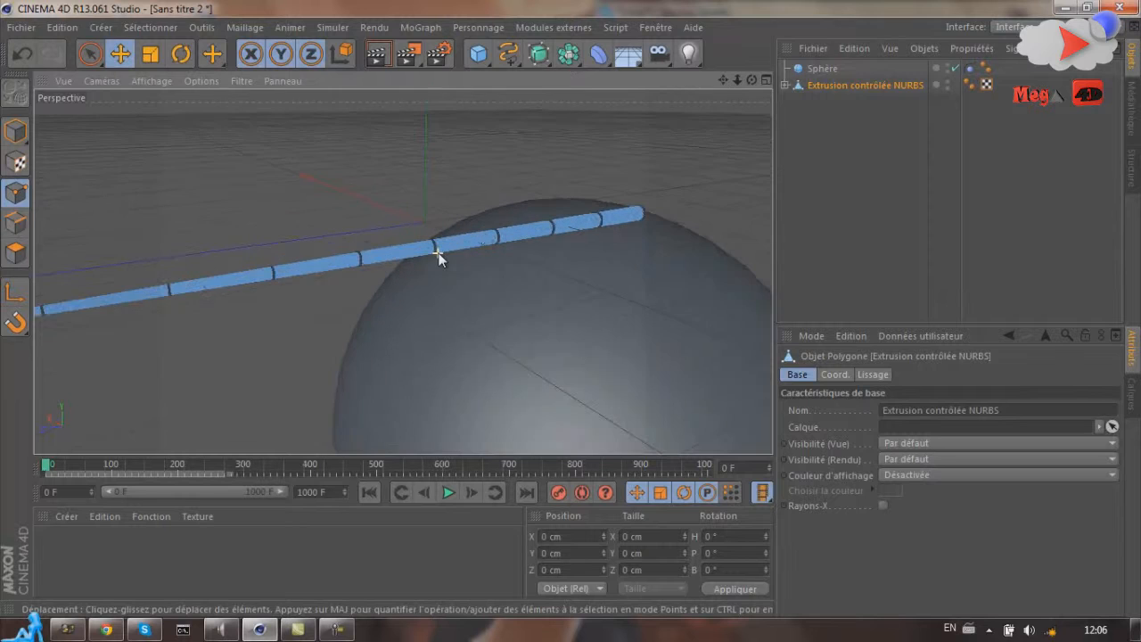
alt+drag(580, 312, 573, 316)
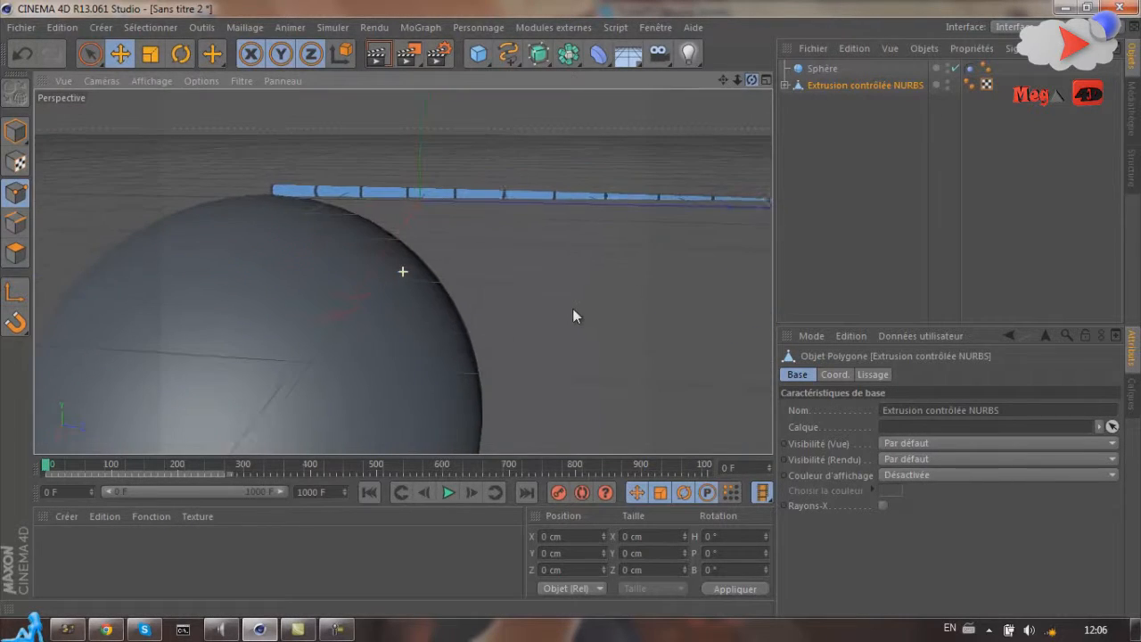
click(786, 86)
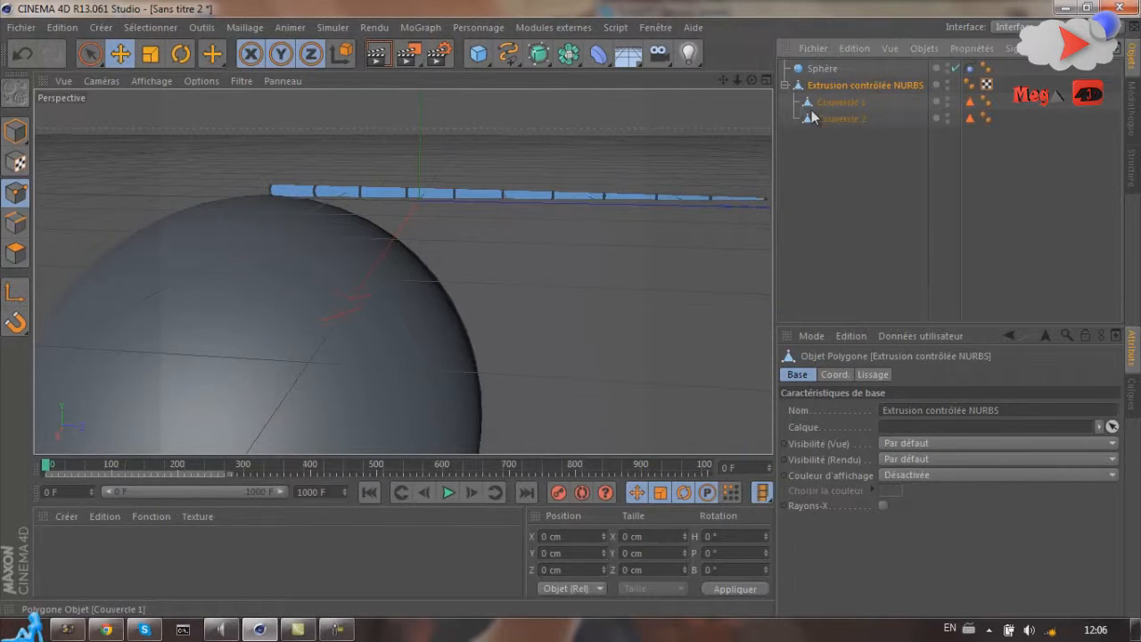
click(785, 85)
scroll(516, 234, down, 6)
scroll(494, 297, up, 5)
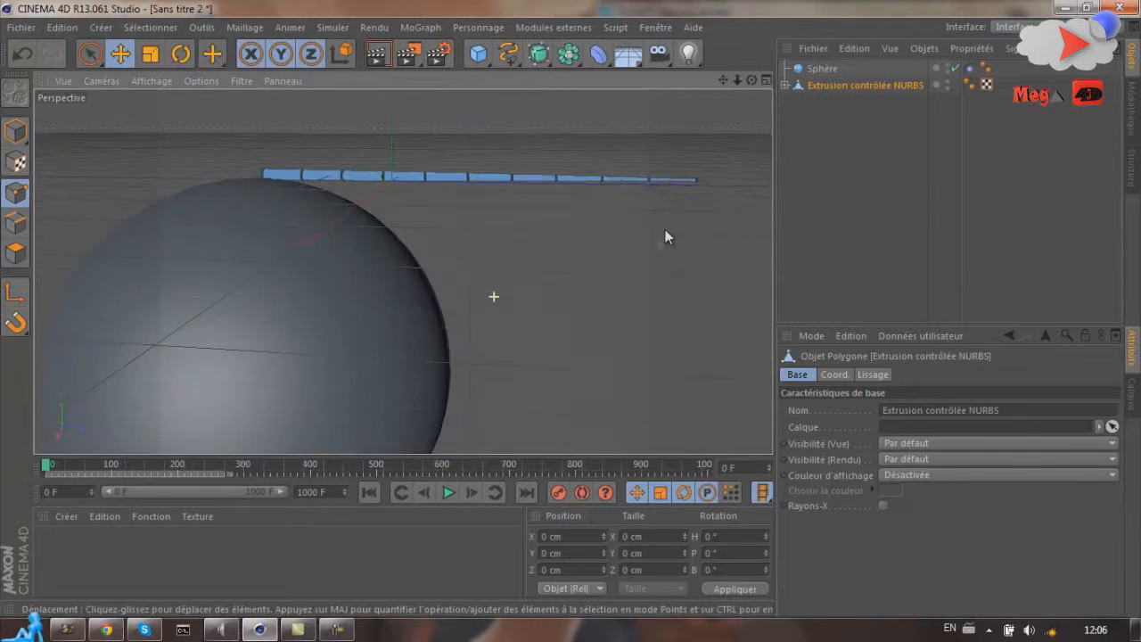
Rename the converted polygon object as Cheveux.
double_click(851, 83)
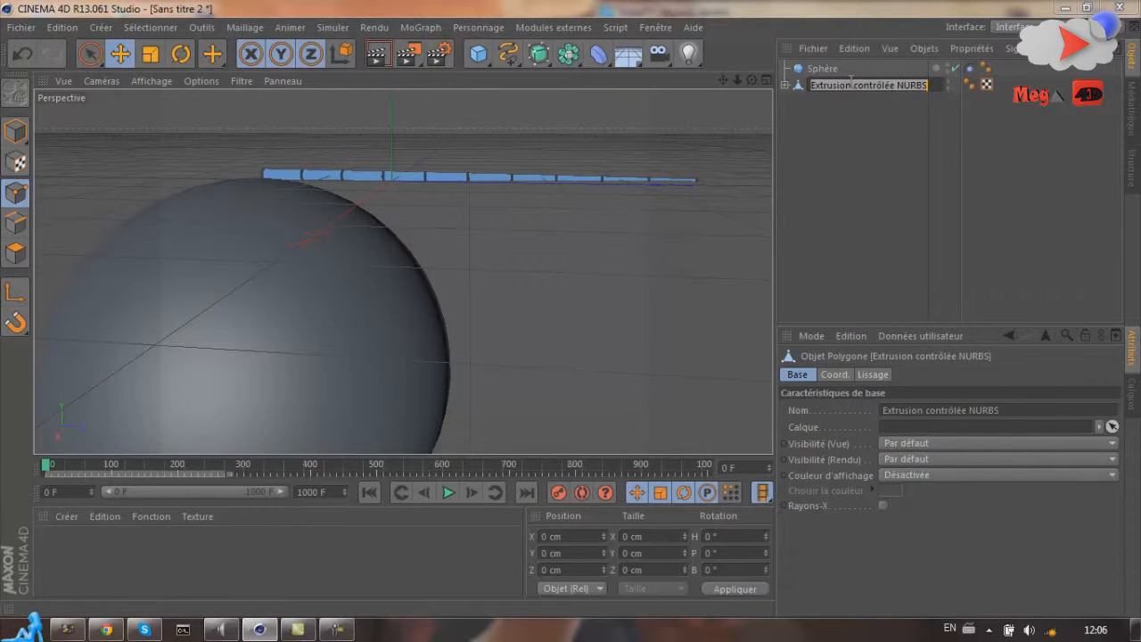
text(Cheveux)
key(Return)
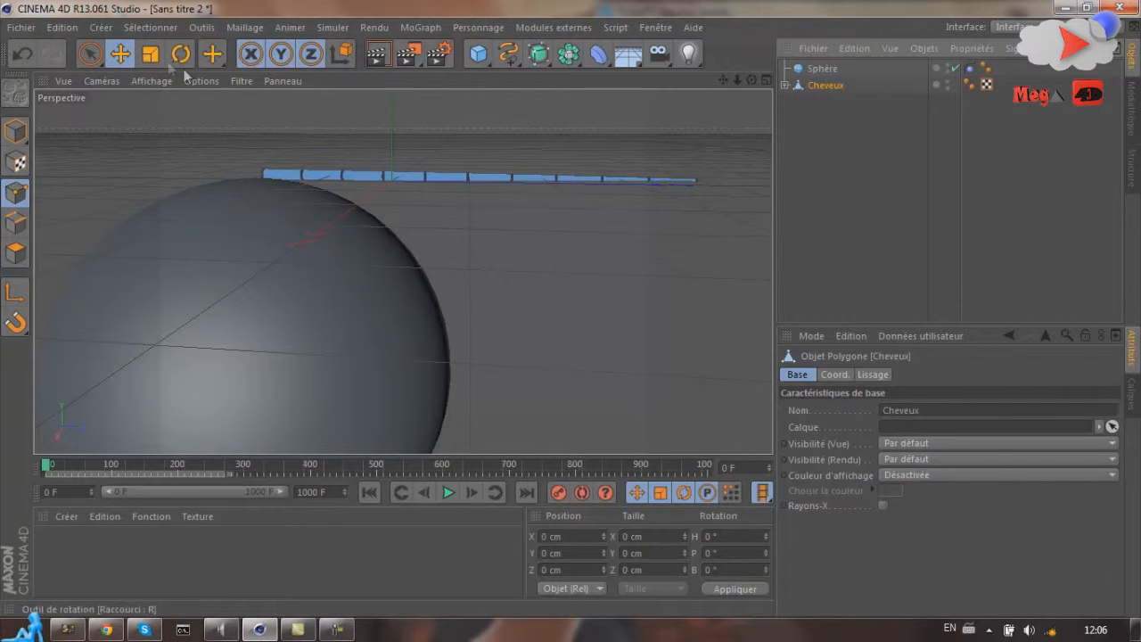
Switch to whole-object editing and move Cheveux along its Z axis to about 208.7 cm, away from the sphere.
click(15, 135)
drag(436, 170, 570, 182)
scroll(398, 357, down, 3)
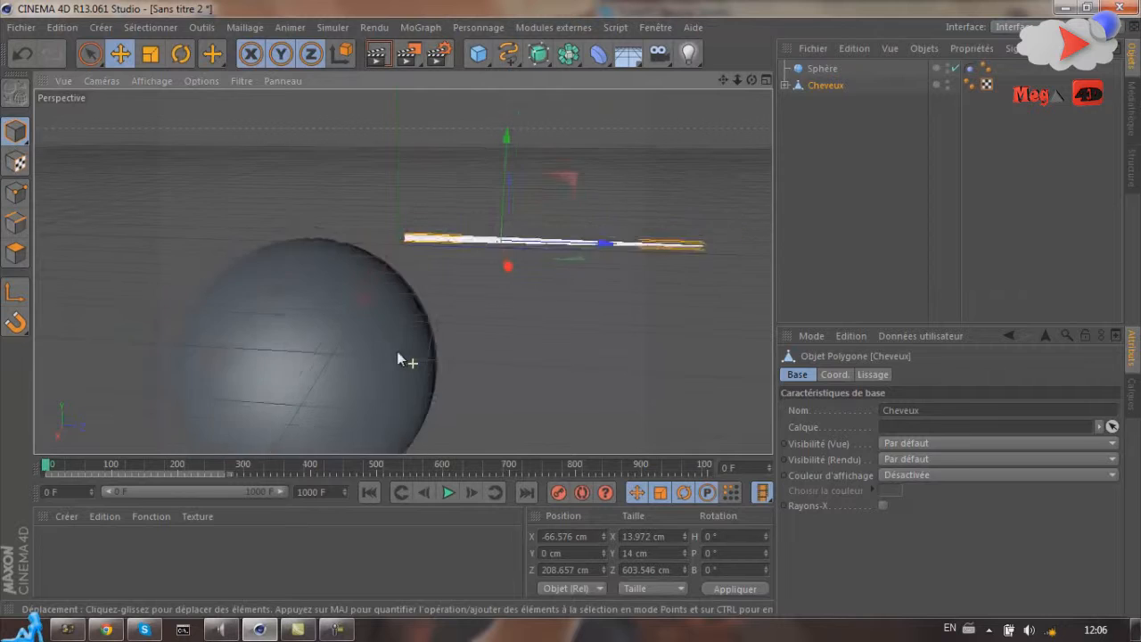
scroll(397, 351, down, 2)
scroll(571, 294, up, 5)
scroll(577, 294, down, 3)
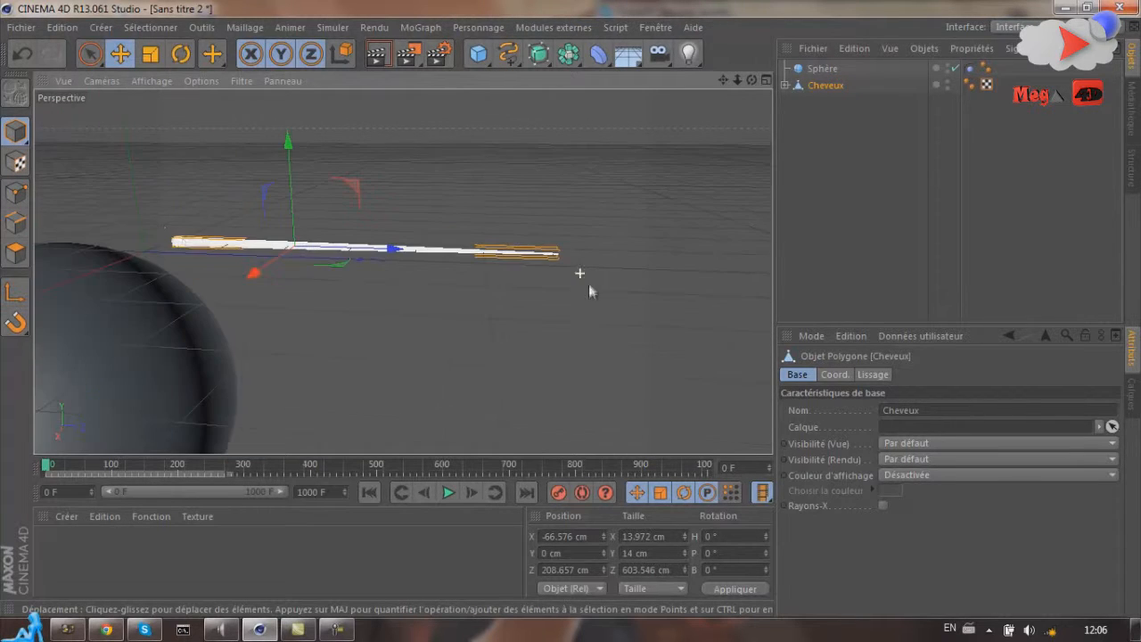
Switch Cheveux back to point editing and check its points up to the thin tip and against the sphere.
click(15, 193)
scroll(535, 258, up, 3)
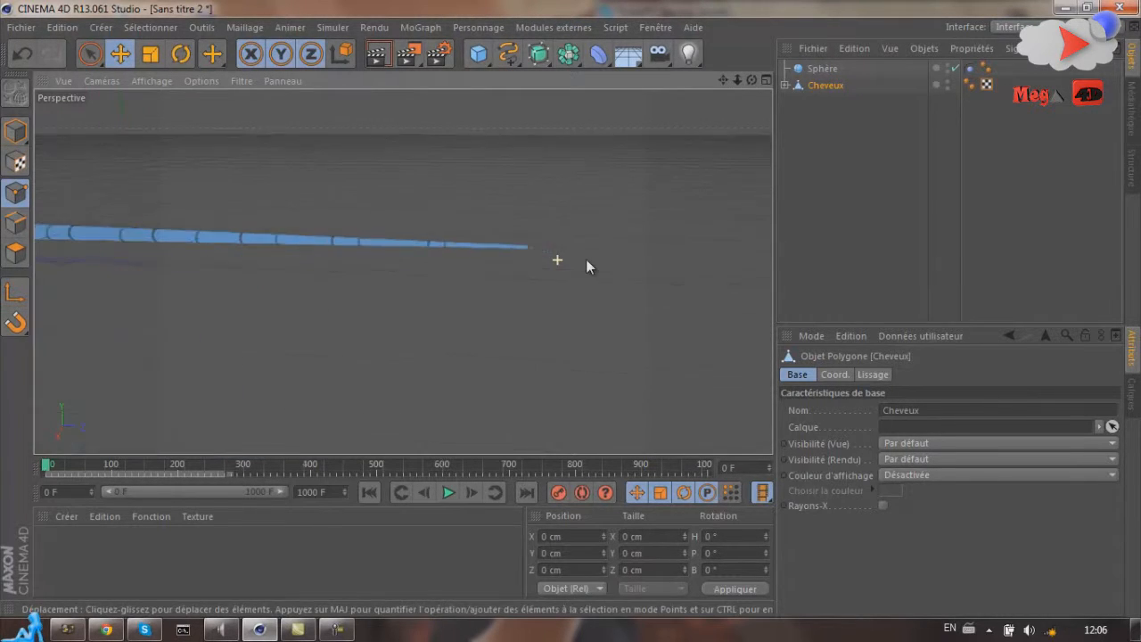
scroll(553, 307, down, 4)
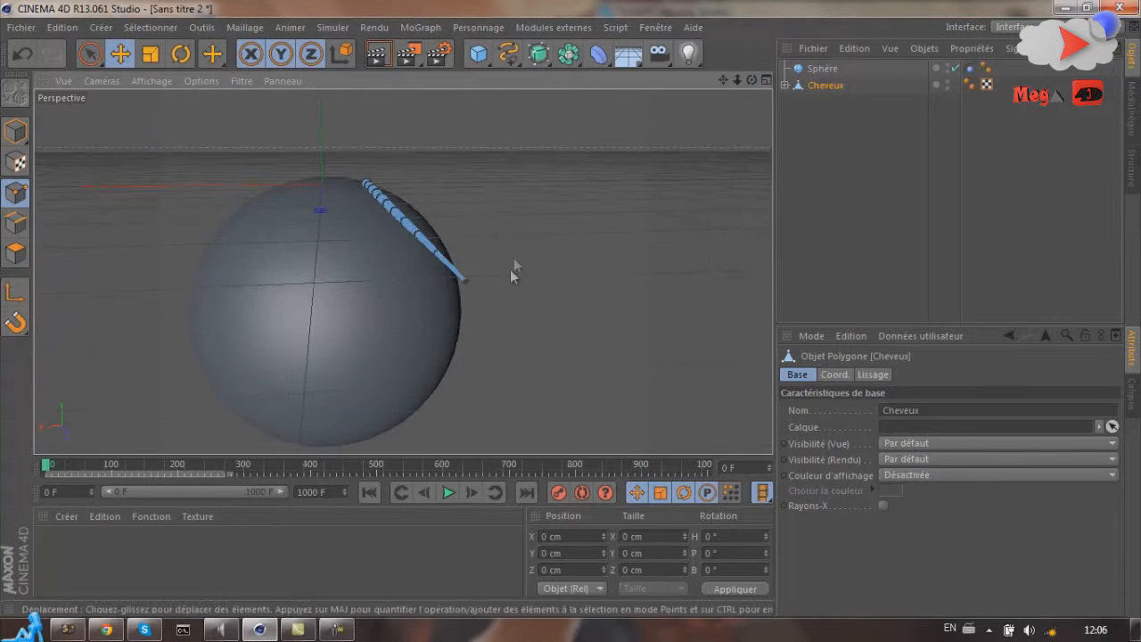
Examine the thick end cap of Cheveux up close and select points on its rim.
scroll(471, 304, up, 2)
scroll(504, 375, down, 2)
scroll(465, 225, up, 4)
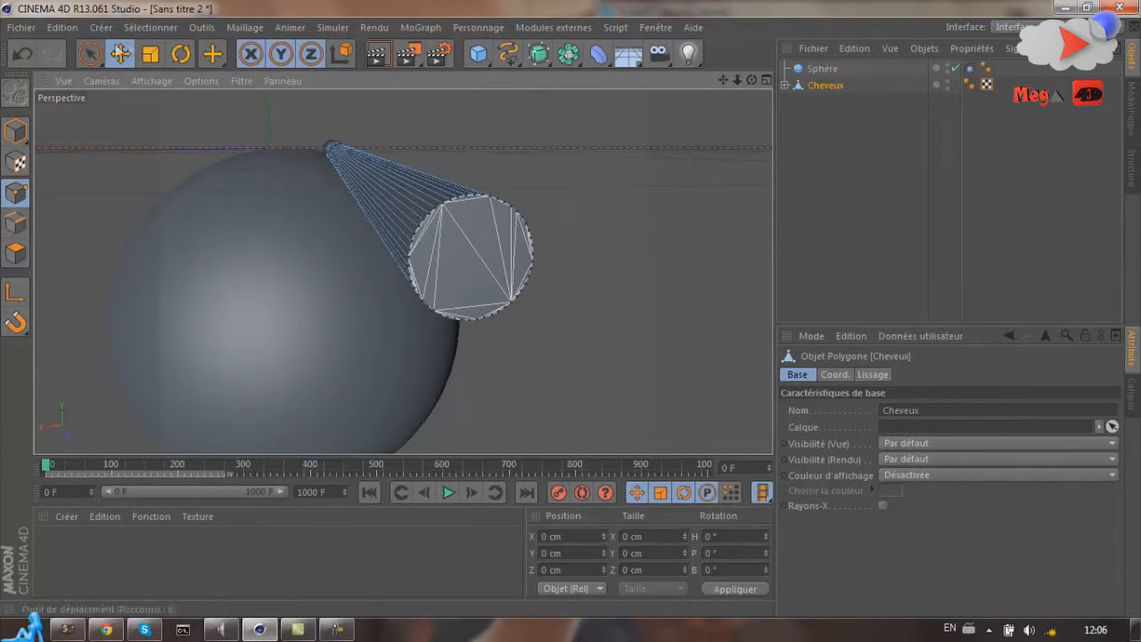
click(478, 252)
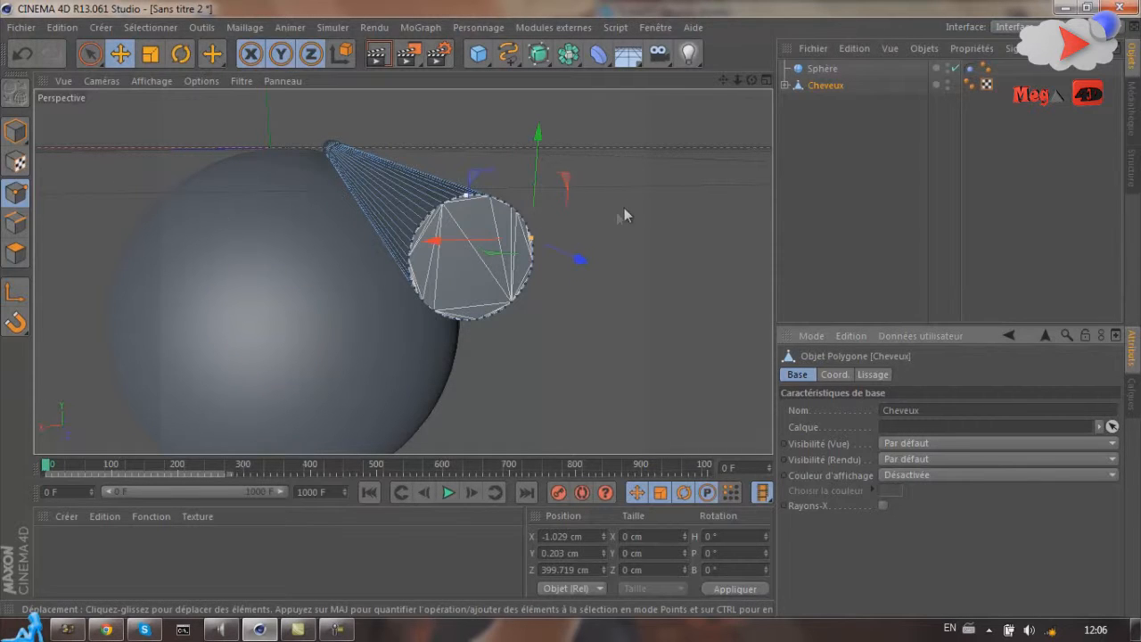
Undo the point selection, the rename to Cheveux and the polygon conversion, back to the live Extrusion contrôlée NURBS.
key(ctrl+z)
key(ctrl+z)
key(ctrl+z)
key(ctrl+z)
key(ctrl+z)
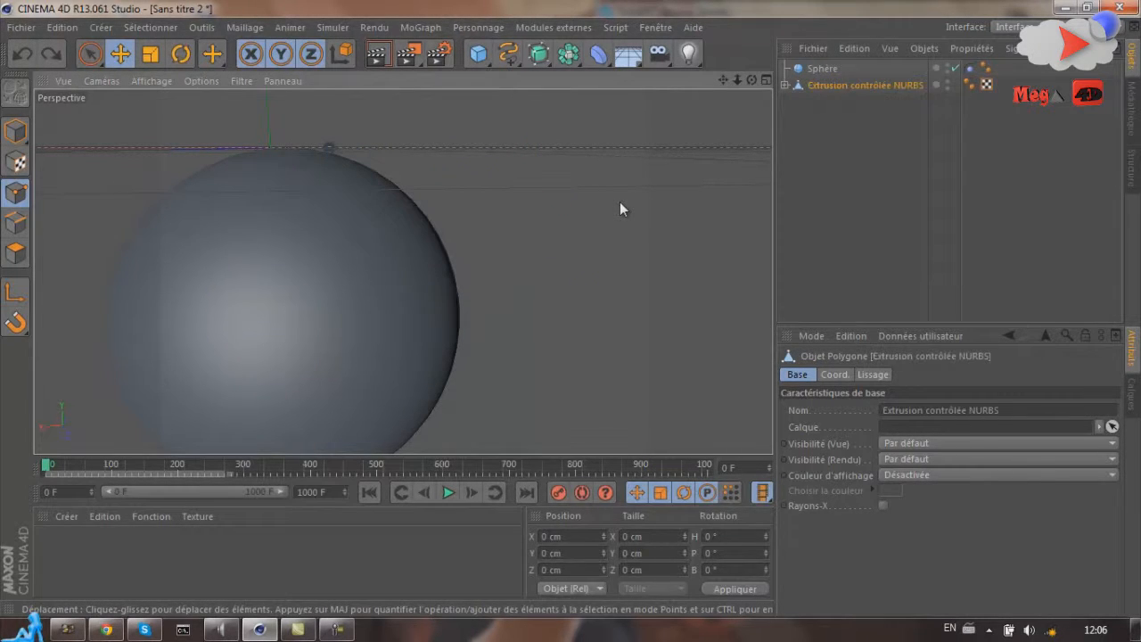
key(ctrl+z)
key(ctrl+z)
Select the Extrusion contrôlée NURBS and raise it about 23.3 cm along its Y axis, clear of the sphere.
alt+drag(560, 319, 498, 197)
alt+drag(436, 238, 361, 270)
alt+right_drag(361, 277, 362, 247)
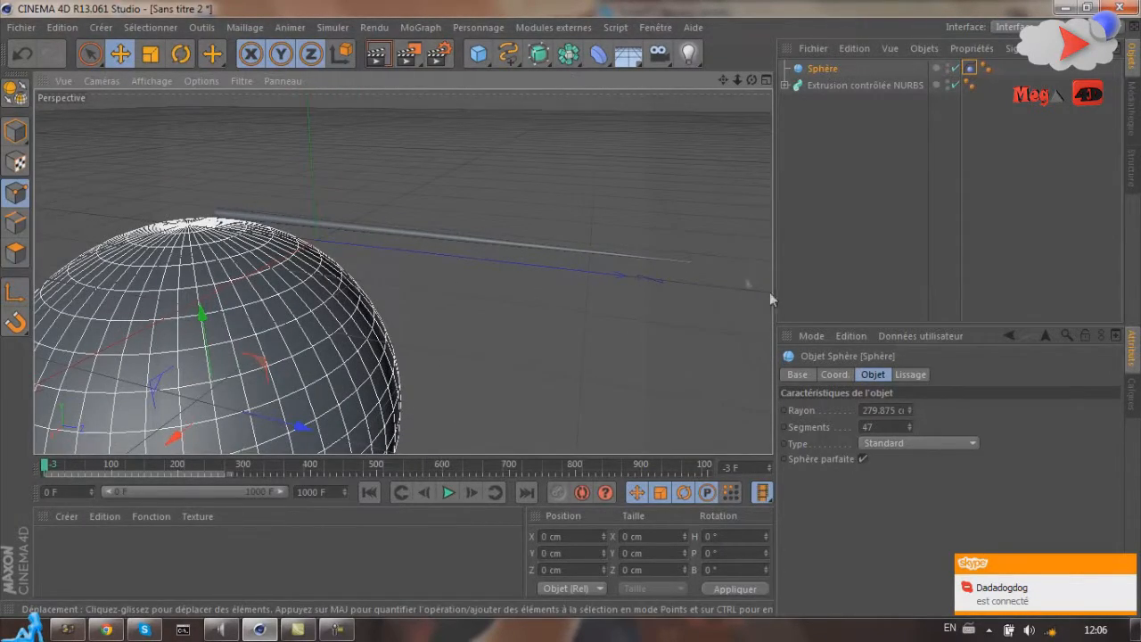
drag(690, 264, 720, 247)
click(843, 86)
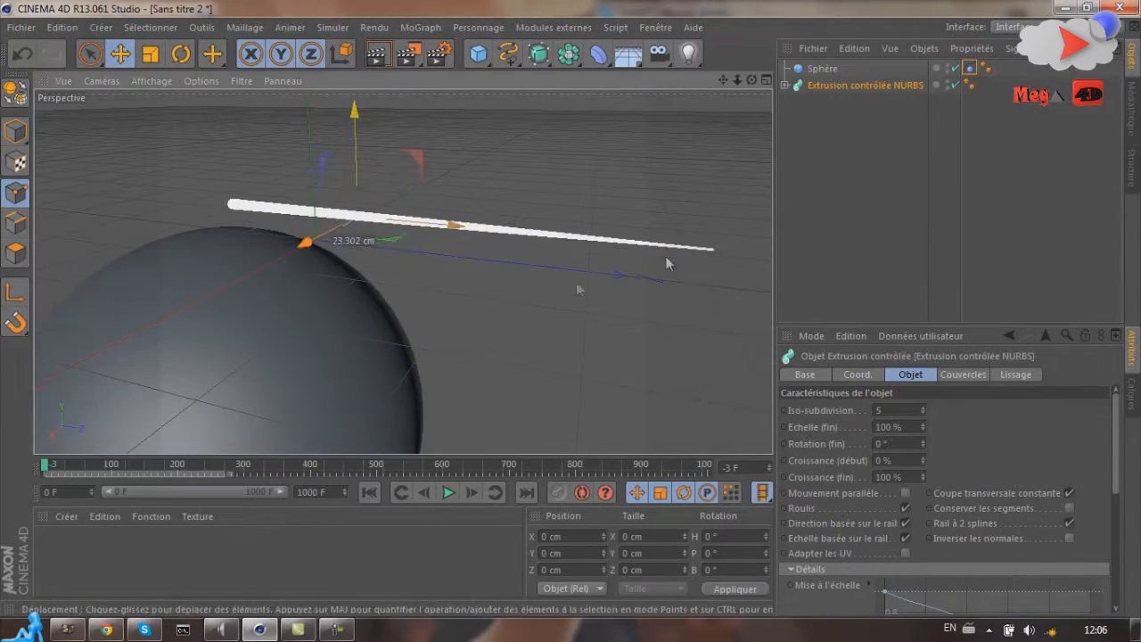
Expand the Extrusion contrôlée NURBS, make its child Spline active and select the spline point at the bar's thin tip.
key(9)
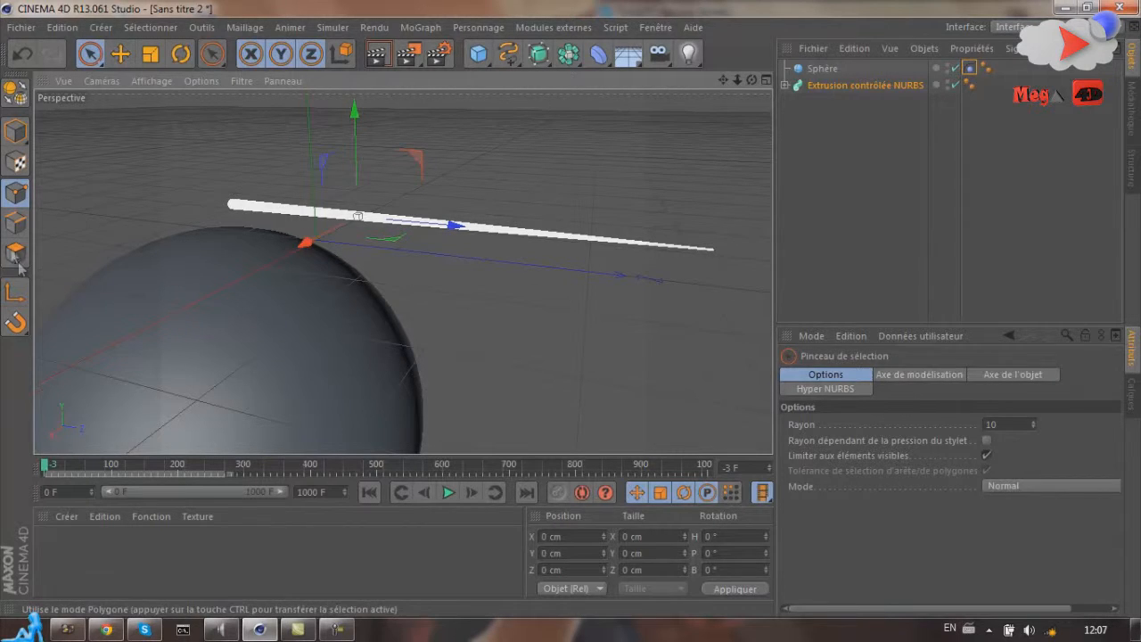
click(785, 85)
click(829, 119)
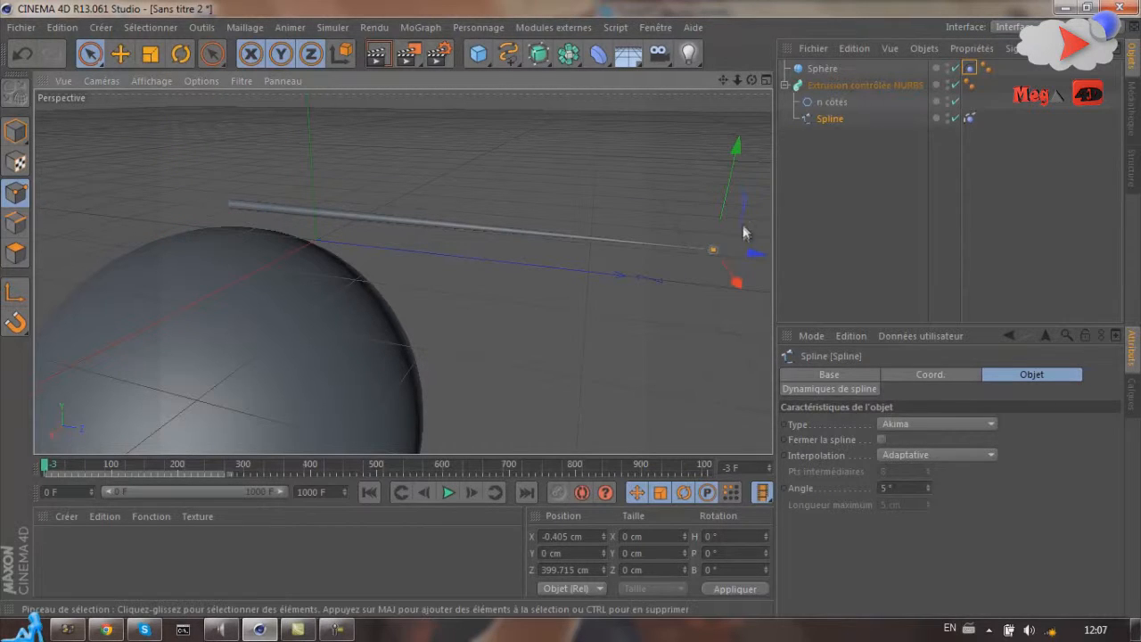
drag(753, 81, 481, 334)
click(710, 132)
click(646, 202)
drag(710, 139, 741, 103)
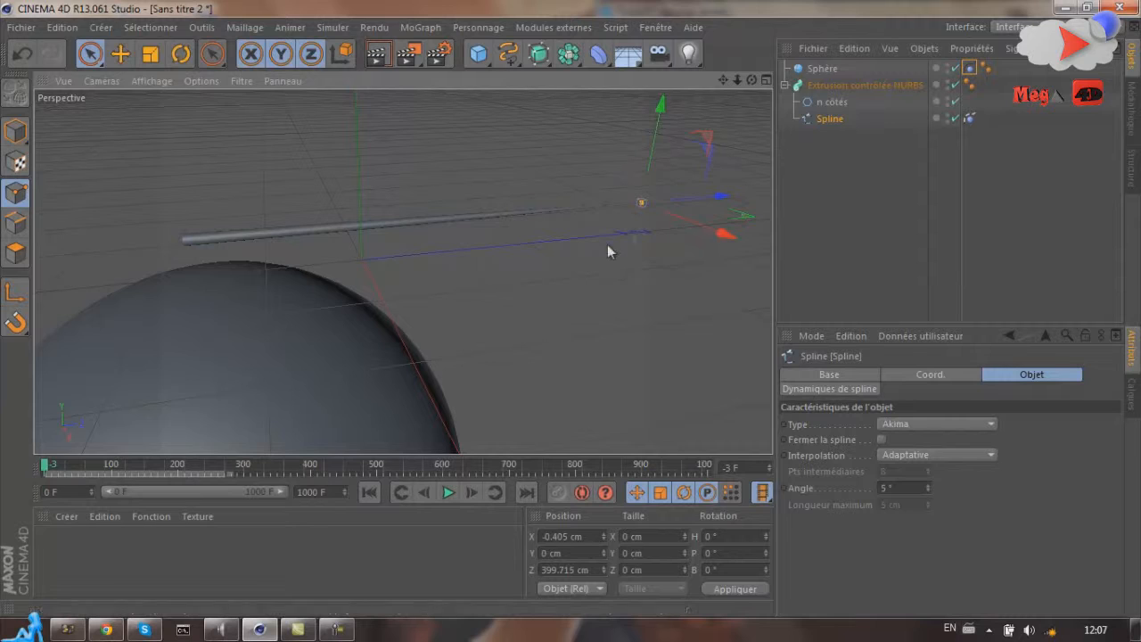
scroll(446, 361, down, 5)
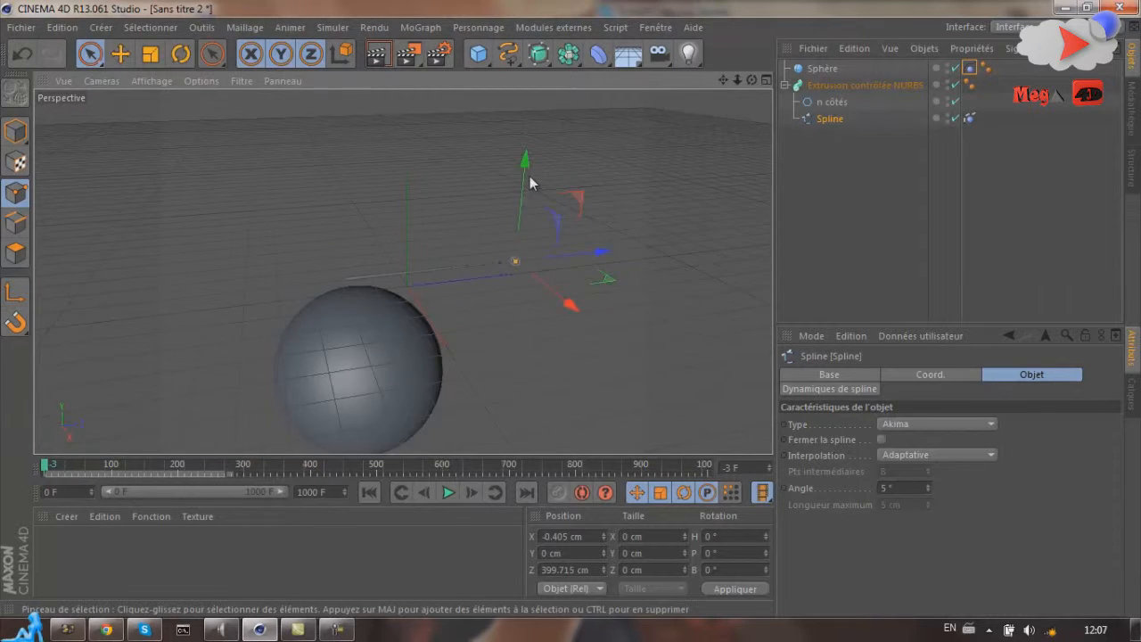
scroll(485, 292, down, 2)
scroll(477, 283, up, 5)
scroll(477, 284, down, 5)
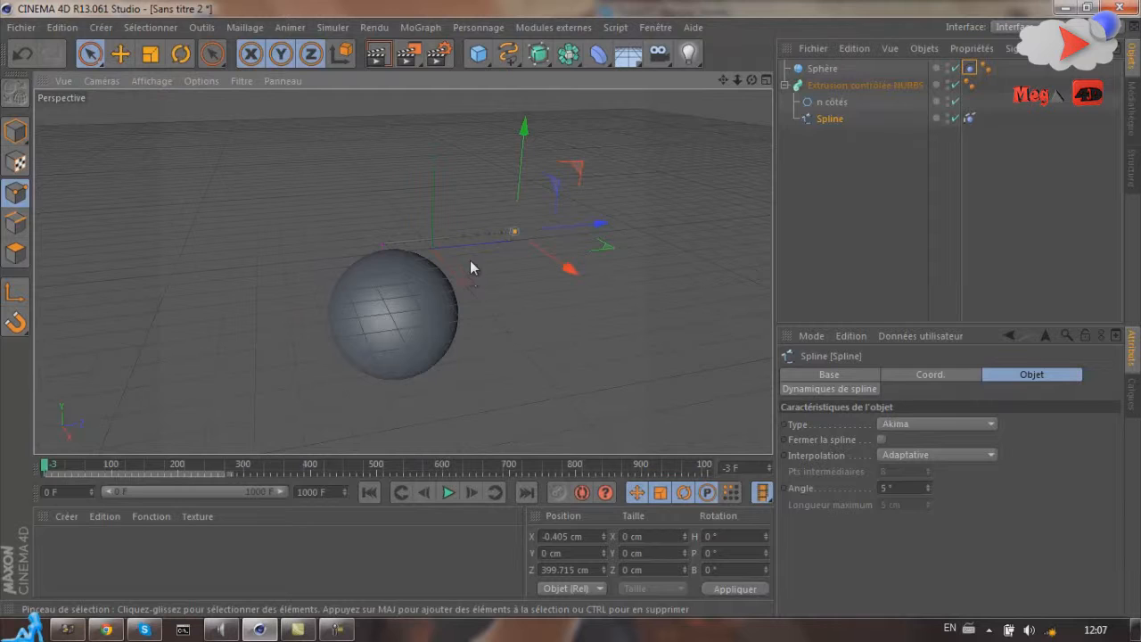
Try to raise the Spline's point at the bar's thick end, undo the move and clear the point selection.
scroll(431, 258, up, 2)
click(370, 230)
click(348, 236)
drag(350, 159, 350, 114)
key(ctrl+z)
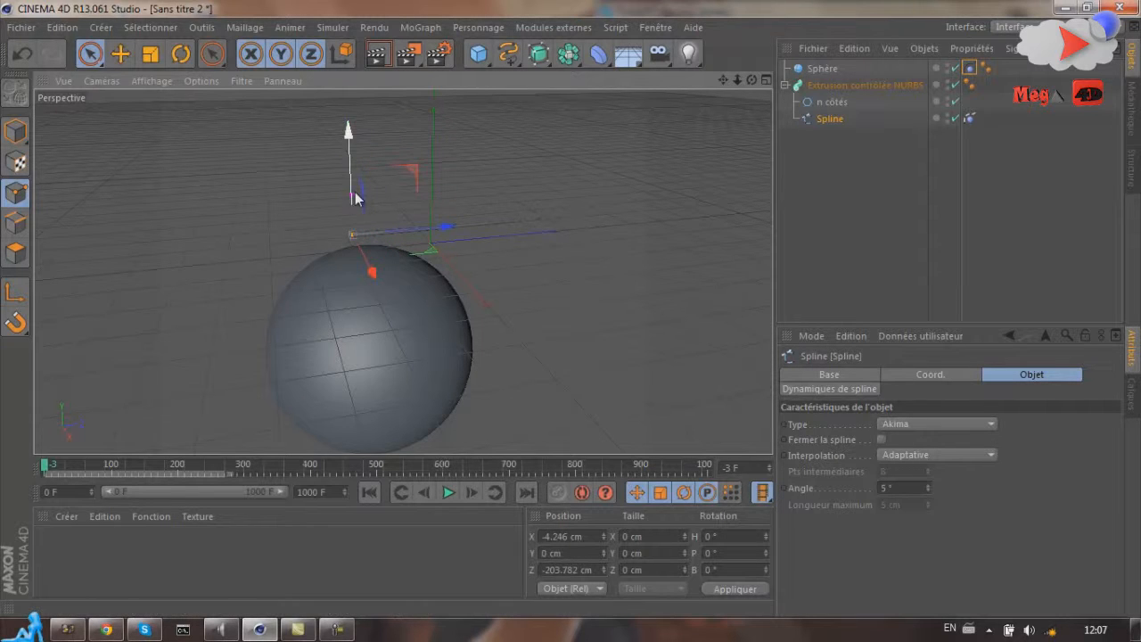
scroll(396, 214, up, 2)
scroll(395, 214, up, 3)
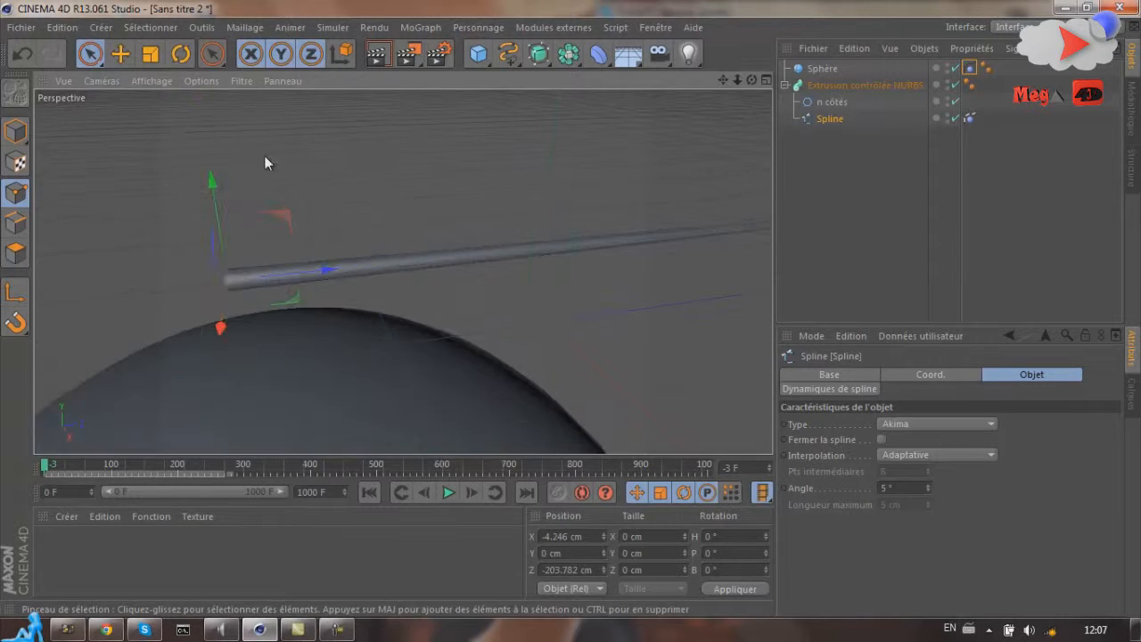
click(218, 111)
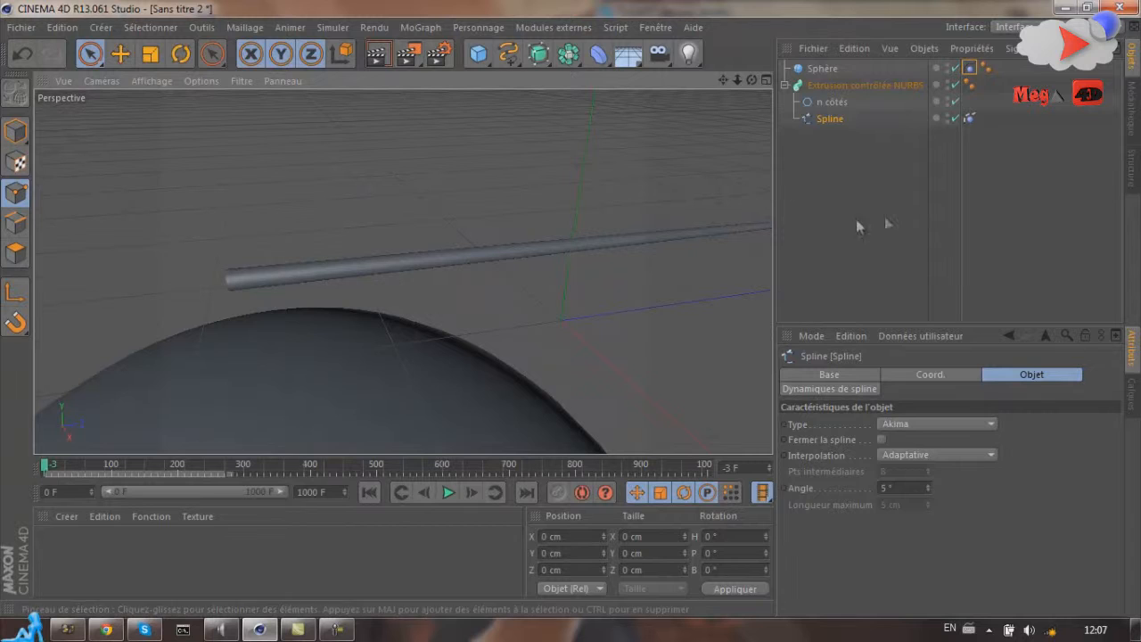
Review the Sphère's hair collision properties and the Spline's object settings, and collapse the Extrusion contrôlée NURBS hierarchy.
click(969, 85)
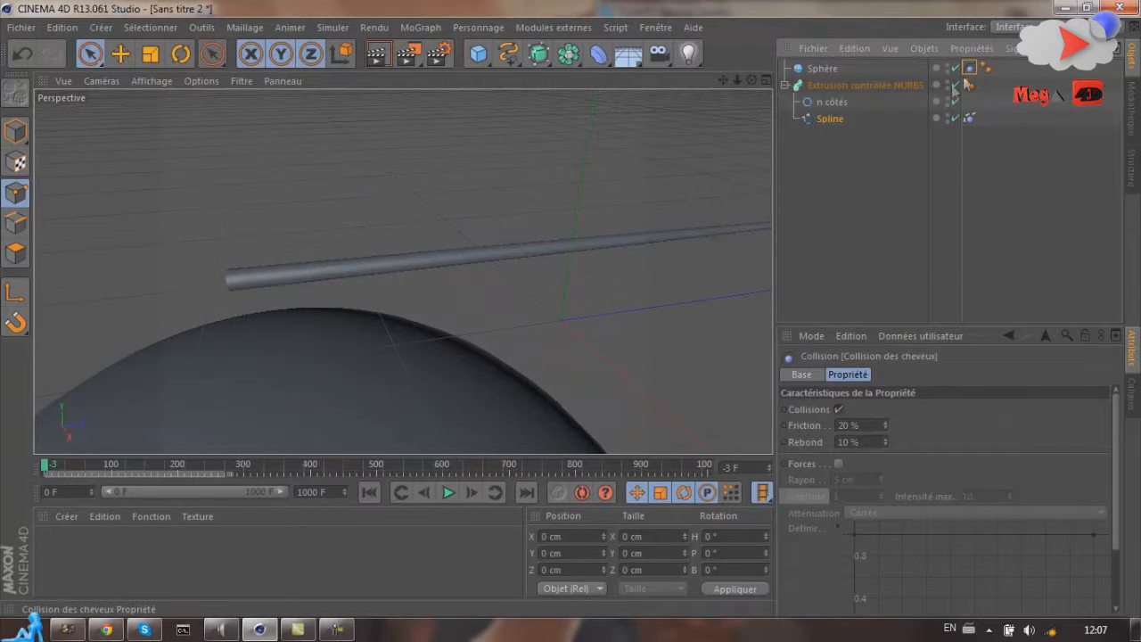
click(829, 119)
click(785, 84)
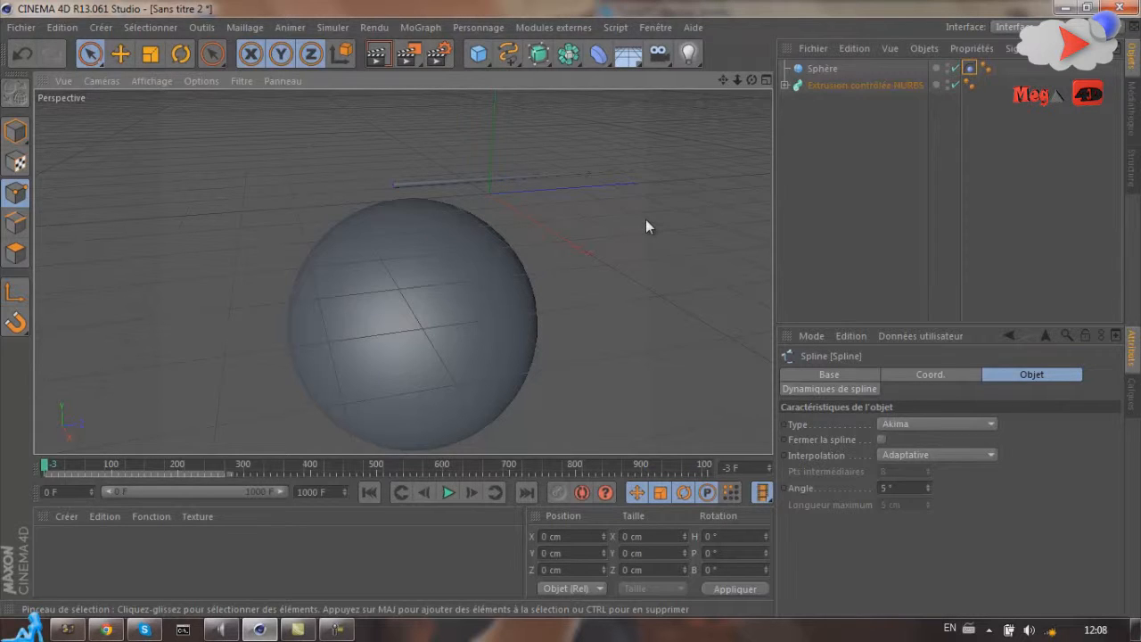
mouse_move(331, 630)
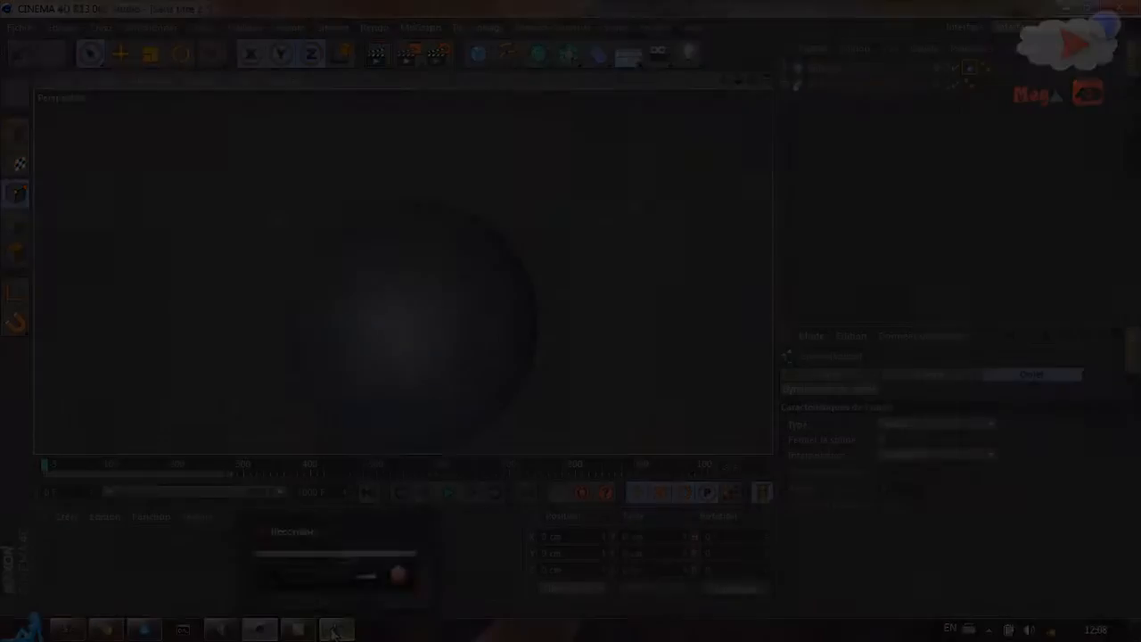